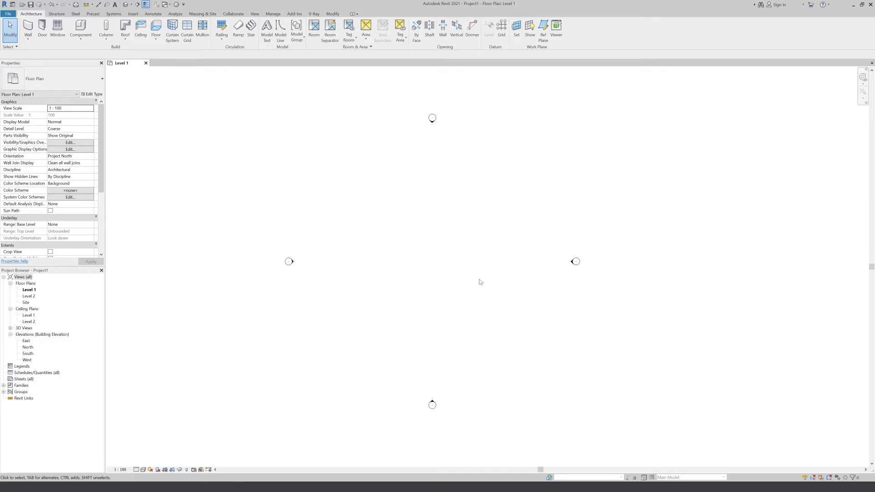
# Set the project length units to meters and centimeters with the UN command
pyautogui.press('u')
pyautogui.press('n')
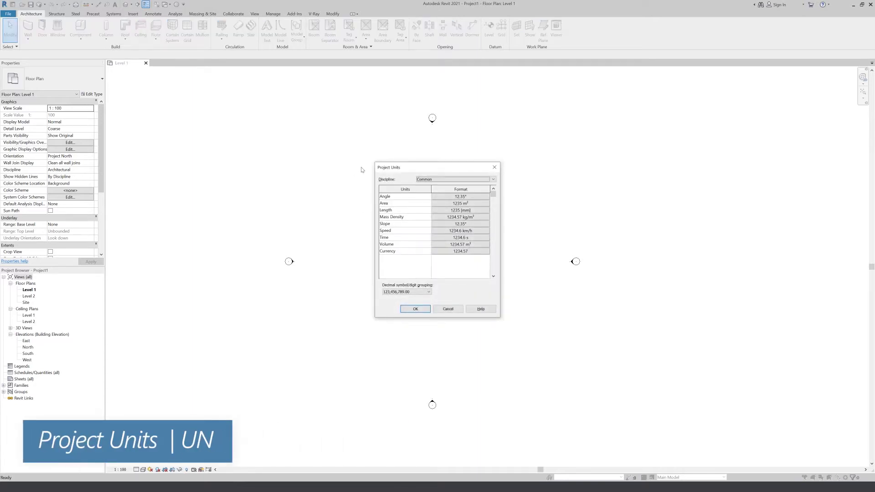
pyautogui.click(460, 210)
pyautogui.click(456, 207)
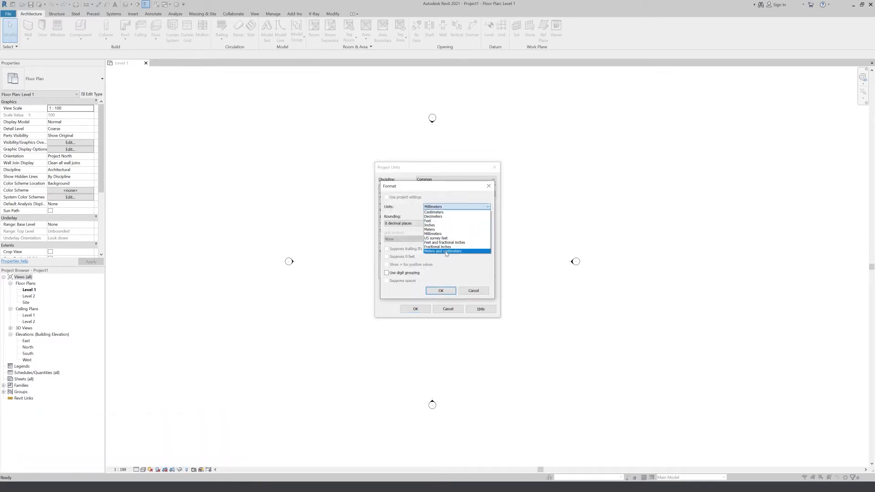
pyautogui.click(442, 251)
pyautogui.click(441, 291)
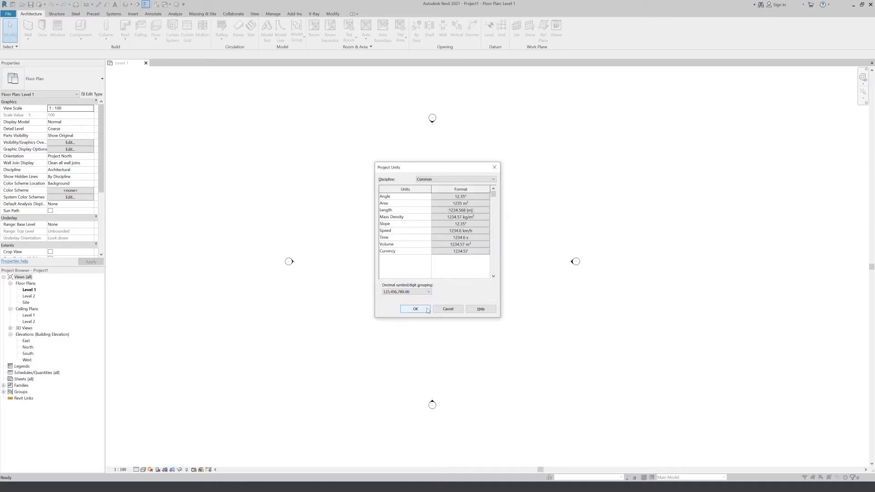
pyautogui.click(415, 309)
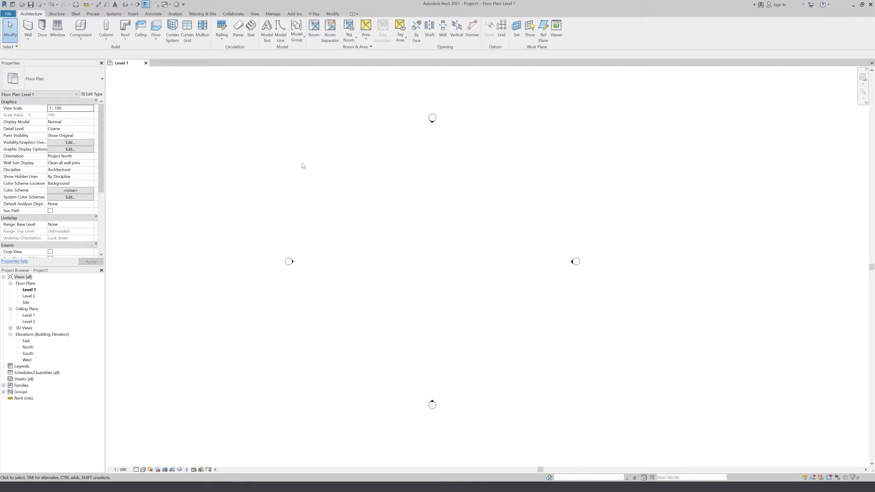
# Recheck Project Units from the Manage tab, then open the default 3D view
pyautogui.click(274, 14)
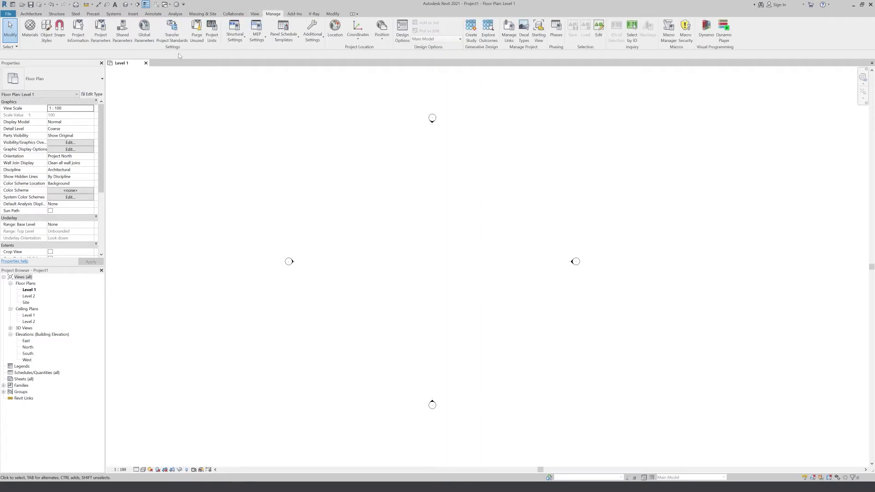
pyautogui.click(212, 39)
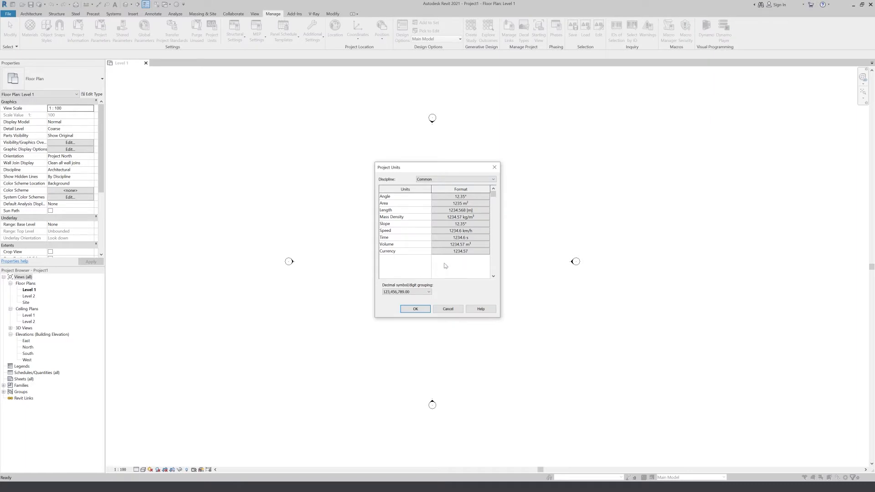
pyautogui.click(418, 313)
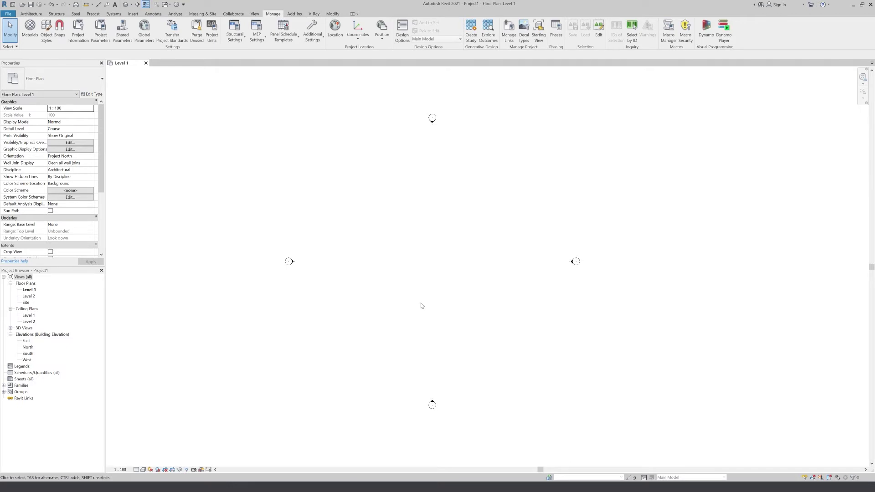
pyautogui.click(129, 4)
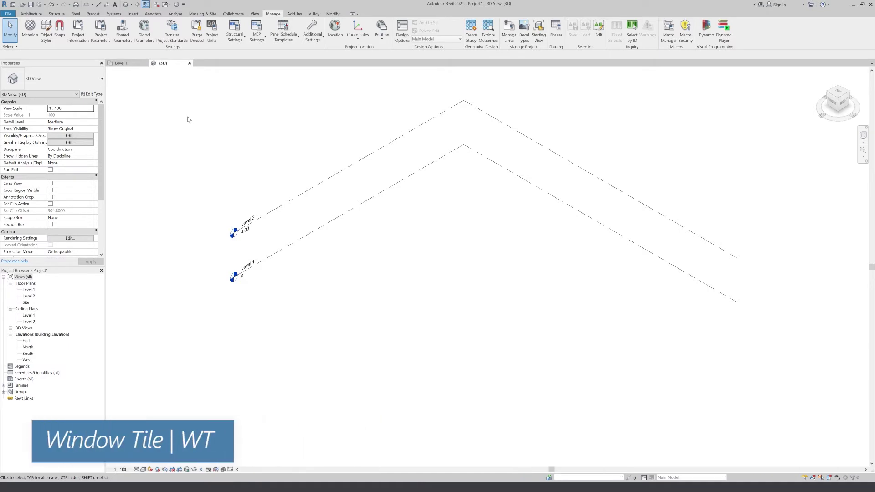
# Tile the 3D view and Level 1 plan side by side and zoom both to fit
pyautogui.press('w')
pyautogui.press('t')
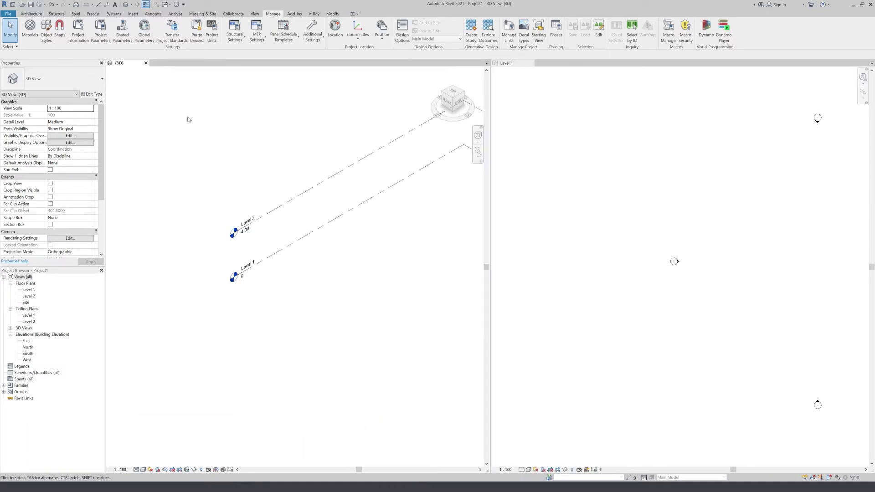
pyautogui.press('z')
pyautogui.press('a')
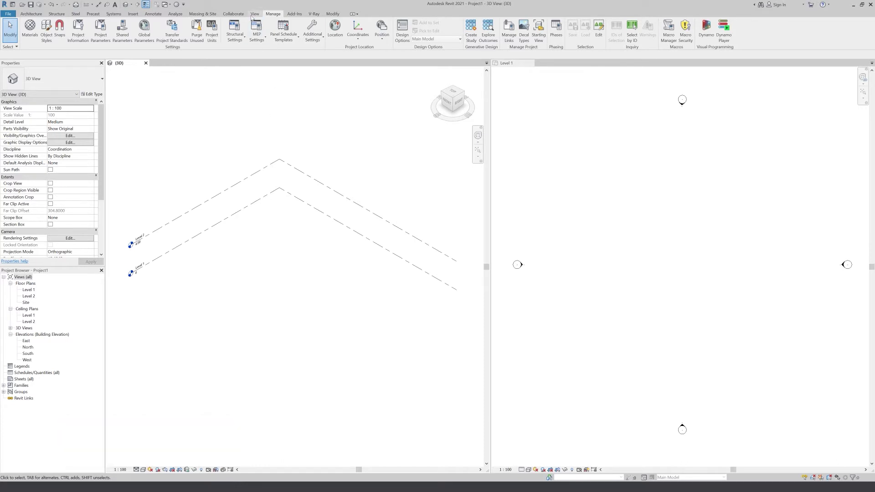
pyautogui.click(253, 15)
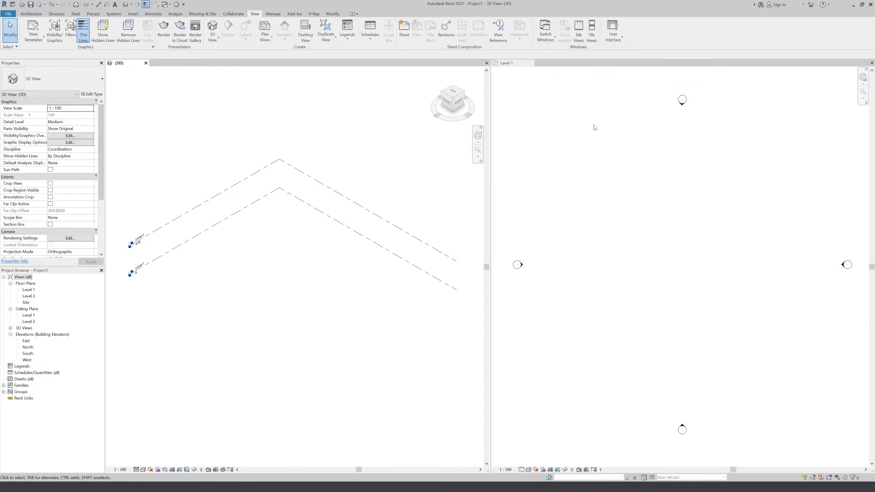
pyautogui.click(863, 98)
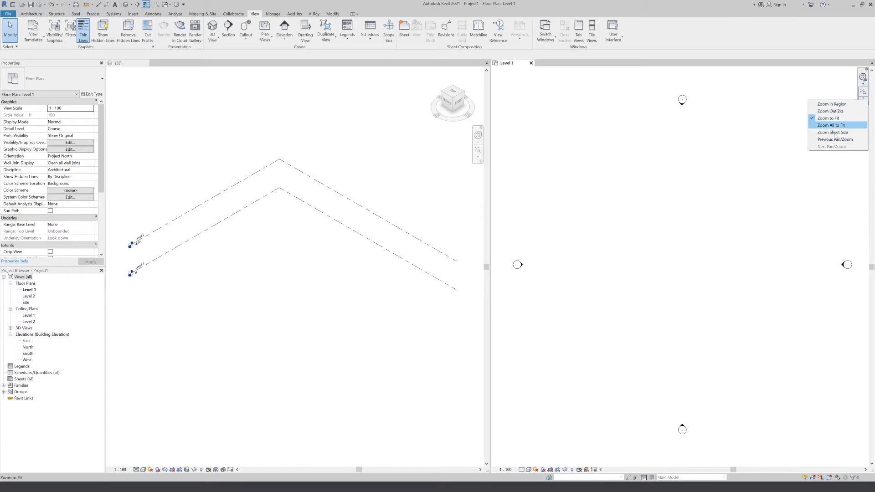
pyautogui.scroll(-1, 669, 203)
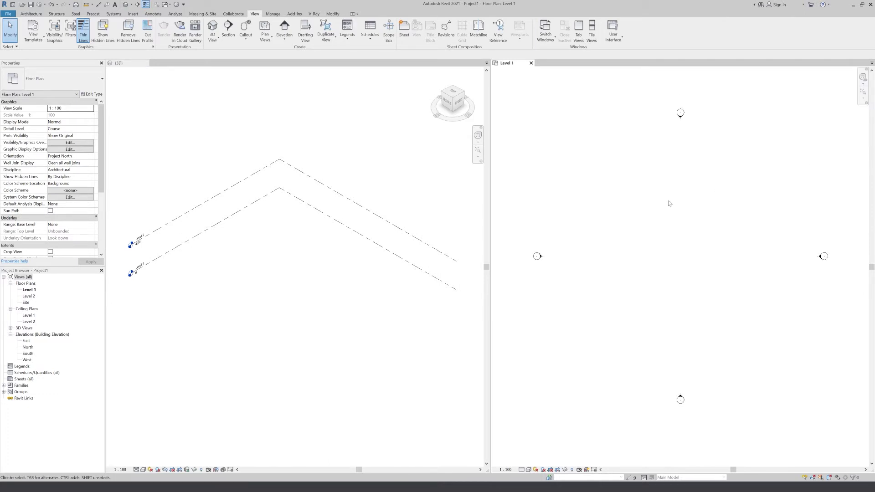
pyautogui.click(36, 14)
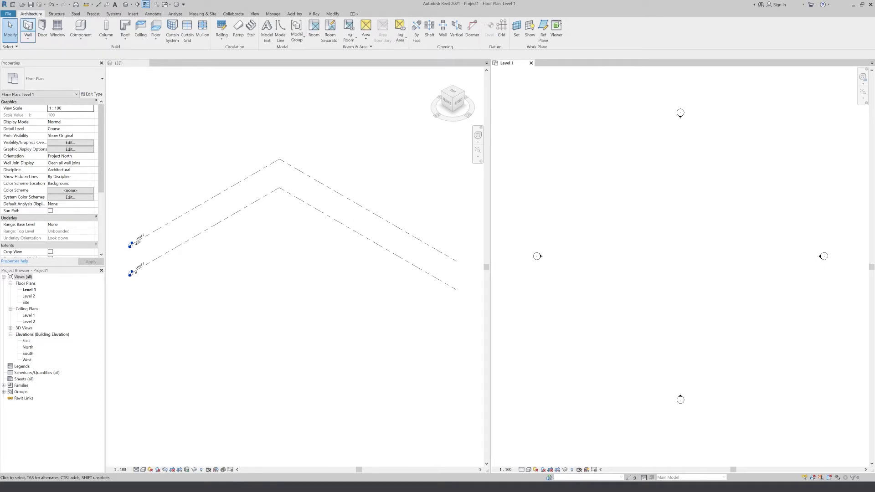
# Draw four walls as a rectangle from two opposite corners in the Level 1 plan
pyautogui.click(28, 26)
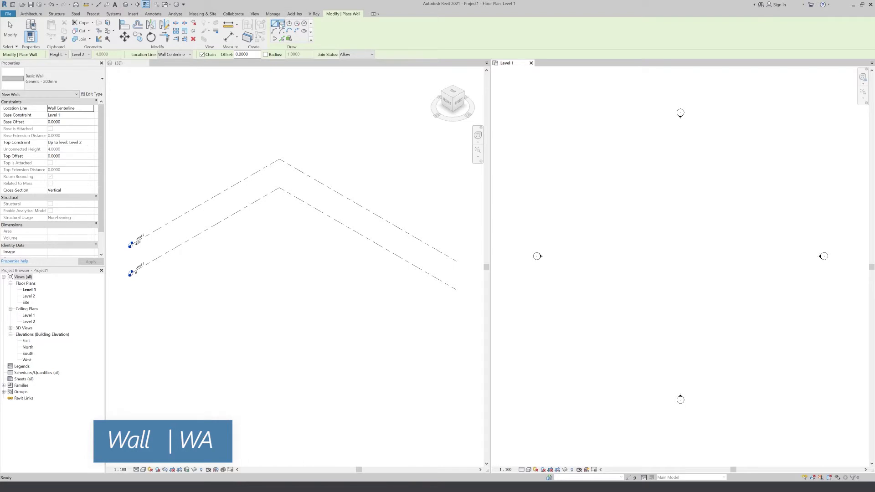
pyautogui.click(282, 24)
pyautogui.scroll(-1, 662, 202)
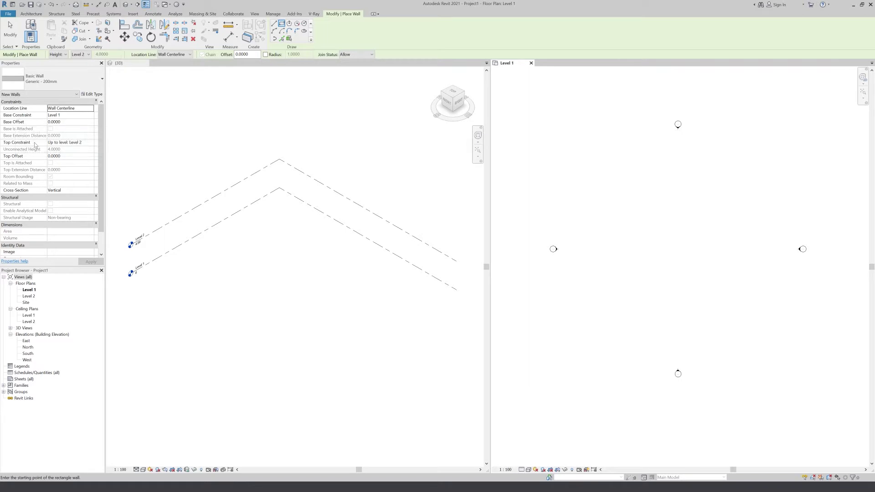
pyautogui.click(642, 215)
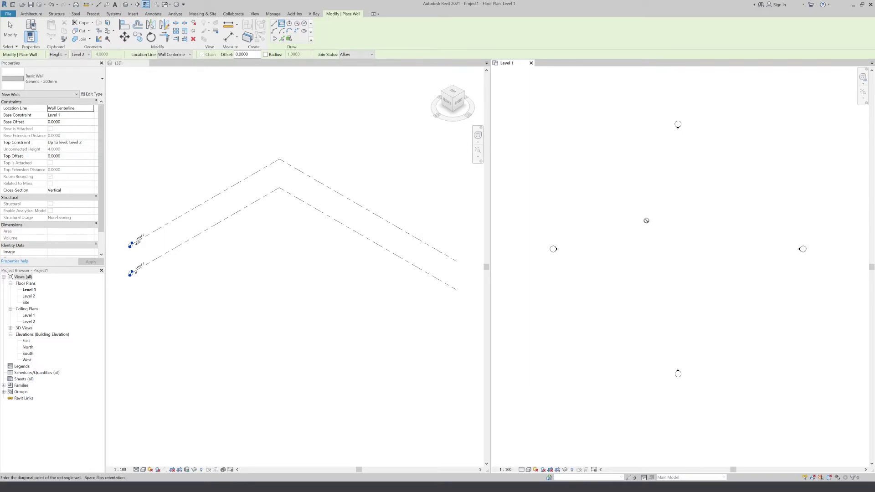
pyautogui.click(711, 280)
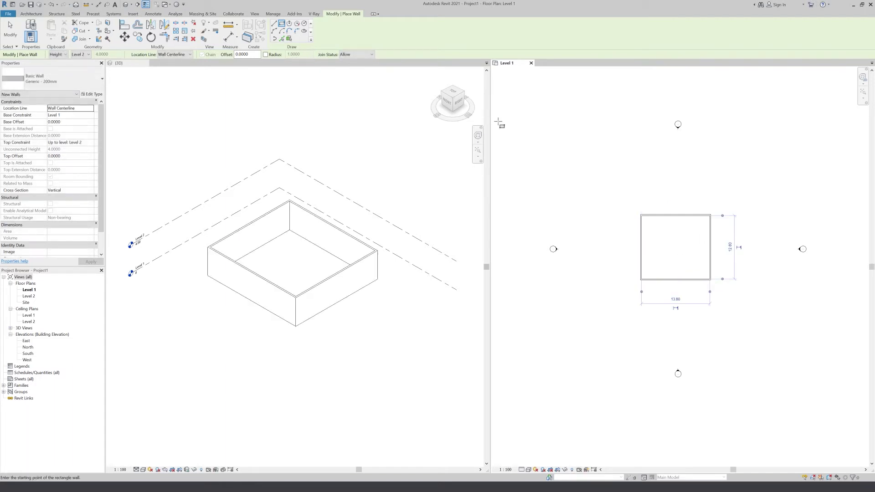
pyautogui.press('Escape')
pyautogui.press('Escape')
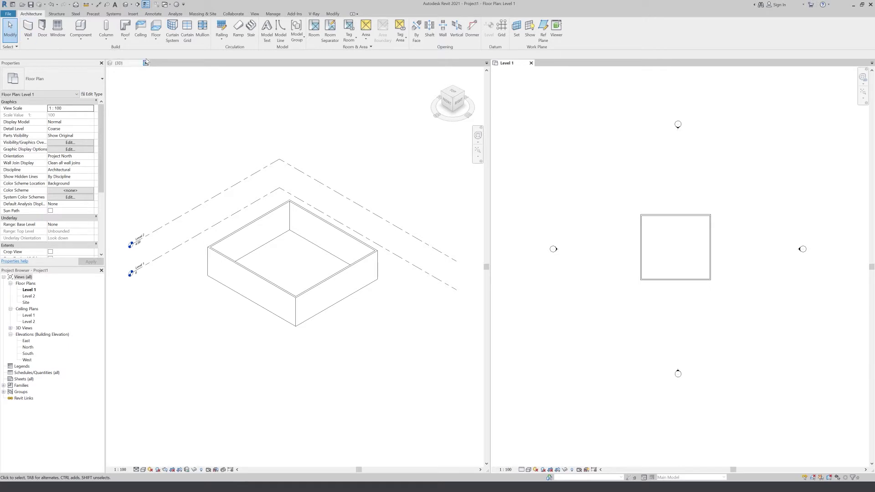
pyautogui.click(155, 28)
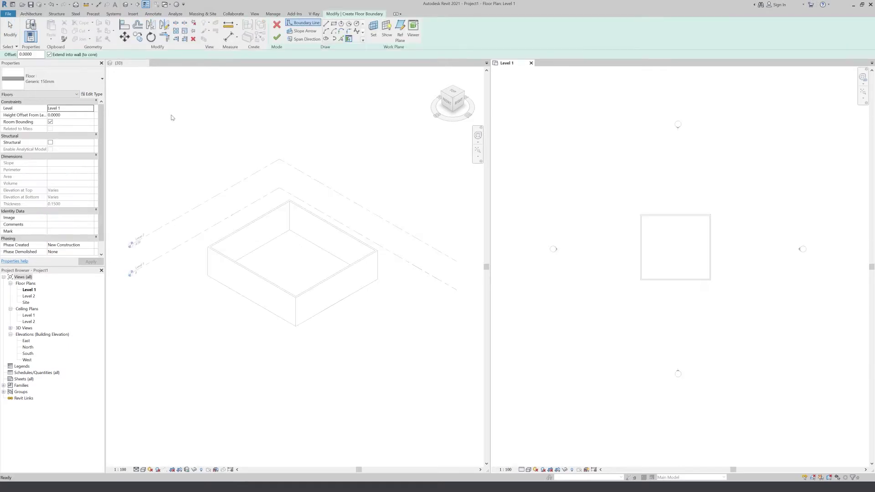
# Sketch a rectangular floor boundary on Level 2 over the wall corners and finish the floor
pyautogui.click(90, 108)
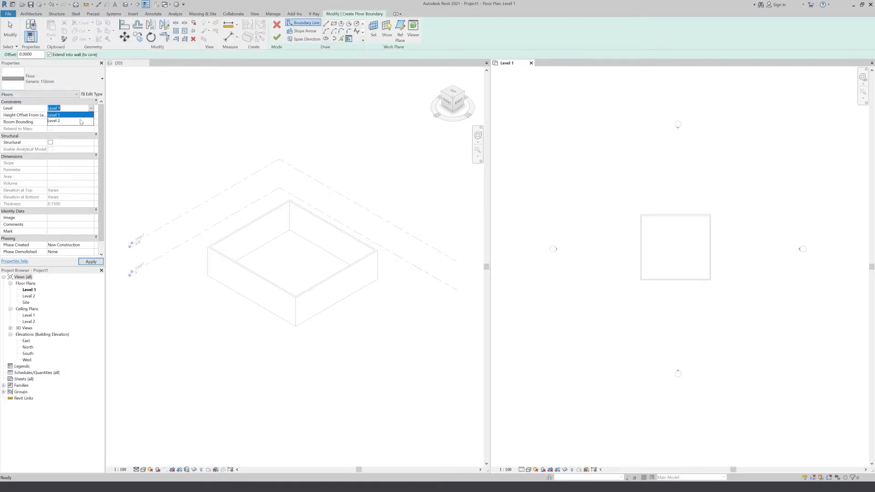
pyautogui.click(81, 121)
pyautogui.click(333, 24)
pyautogui.scroll(2, 684, 238)
pyautogui.scroll(2, 604, 164)
pyautogui.scroll(2, 588, 167)
pyautogui.click(584, 164)
pyautogui.scroll(3, 750, 316)
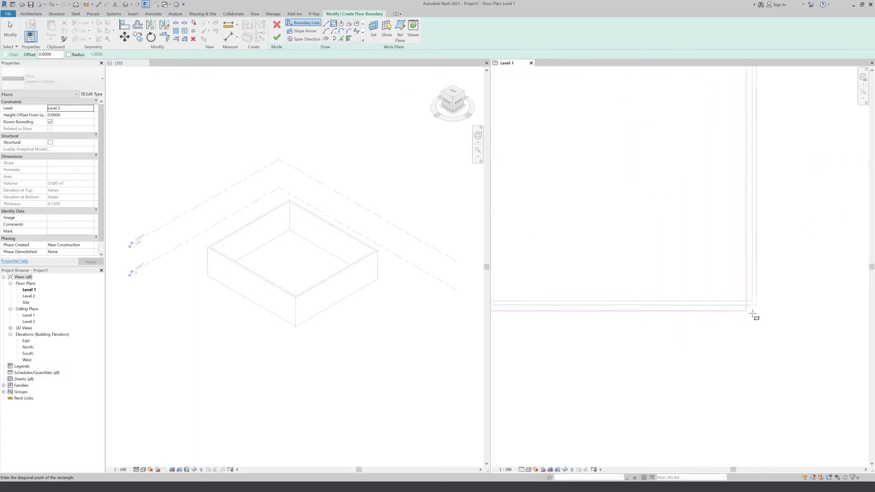
pyautogui.click(751, 314)
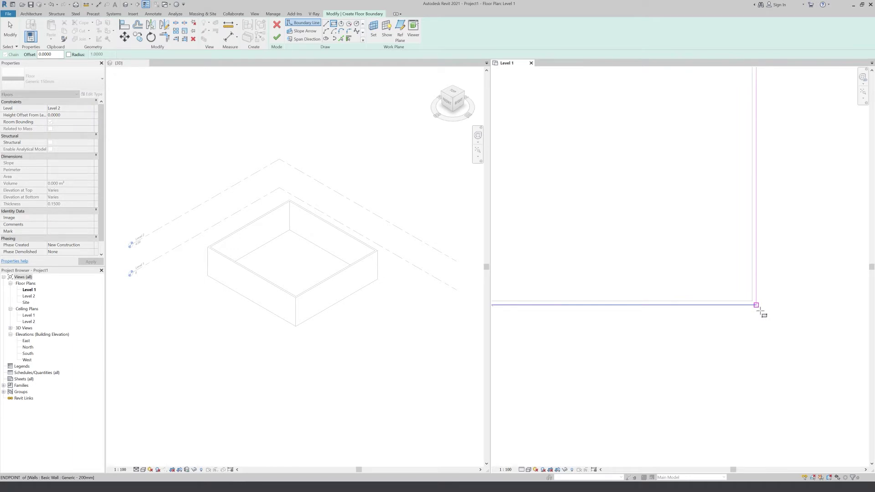
pyautogui.click(277, 39)
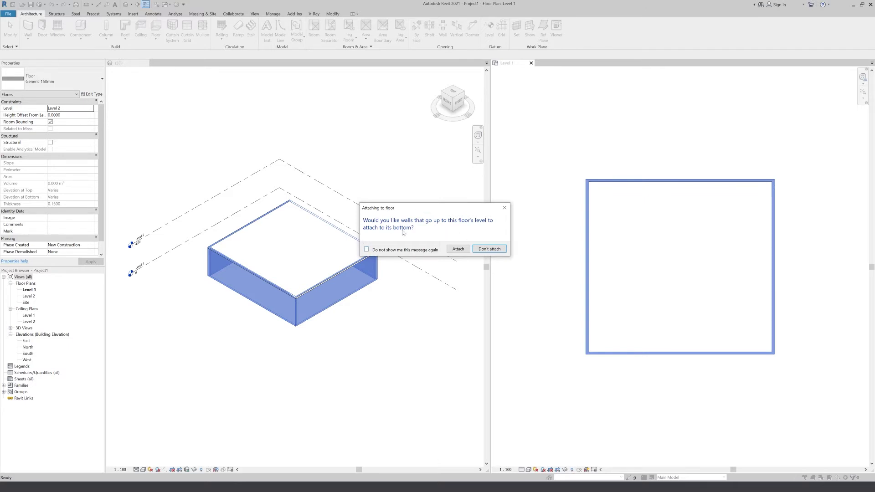
pyautogui.click(506, 209)
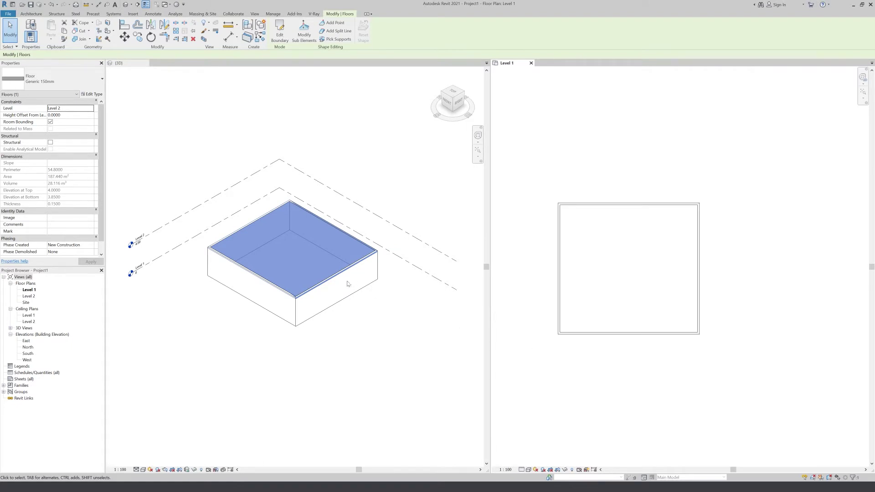
pyautogui.press('Escape')
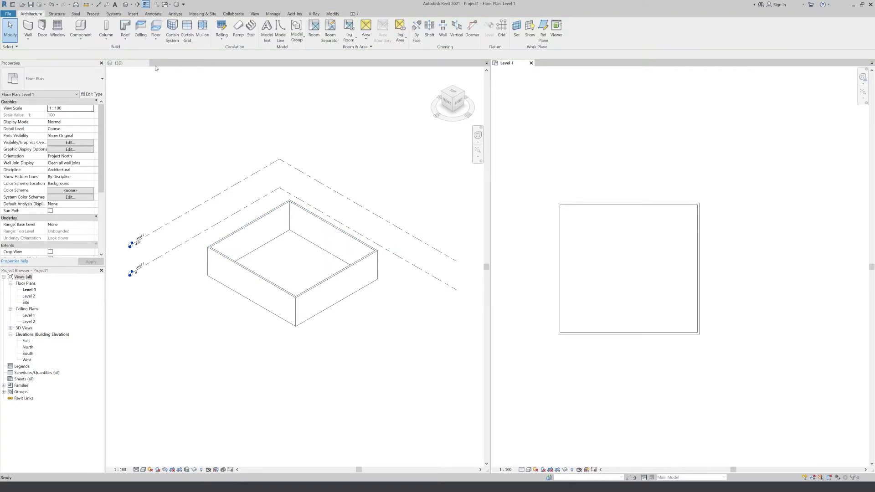
# Start a footprint roof and place it on Level 2
pyautogui.click(124, 26)
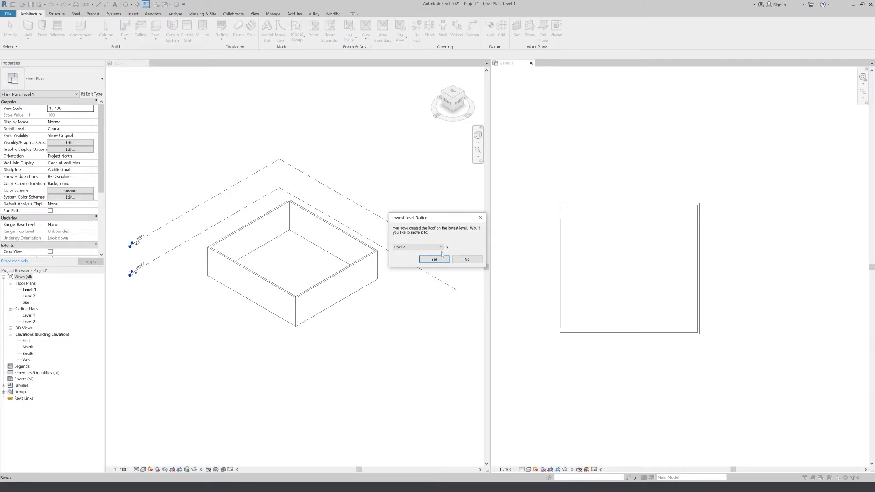
pyautogui.click(415, 247)
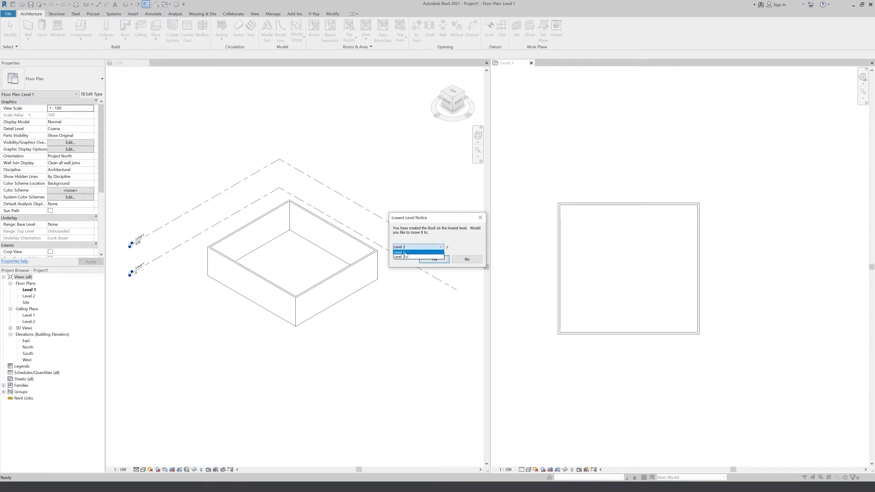
pyautogui.click(410, 257)
pyautogui.click(430, 263)
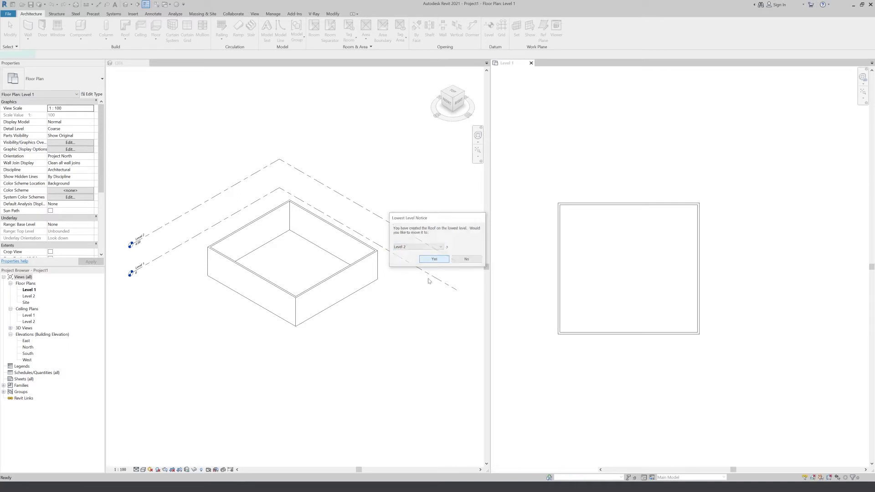
# Sketch the rectangular roof footprint around the walls, finish the hip roof, and view it from the front
pyautogui.click(333, 23)
pyautogui.scroll(1, 578, 307)
pyautogui.scroll(1, 545, 176)
pyautogui.moveTo(553, 197); pyautogui.dragTo(548, 163, button='middle')
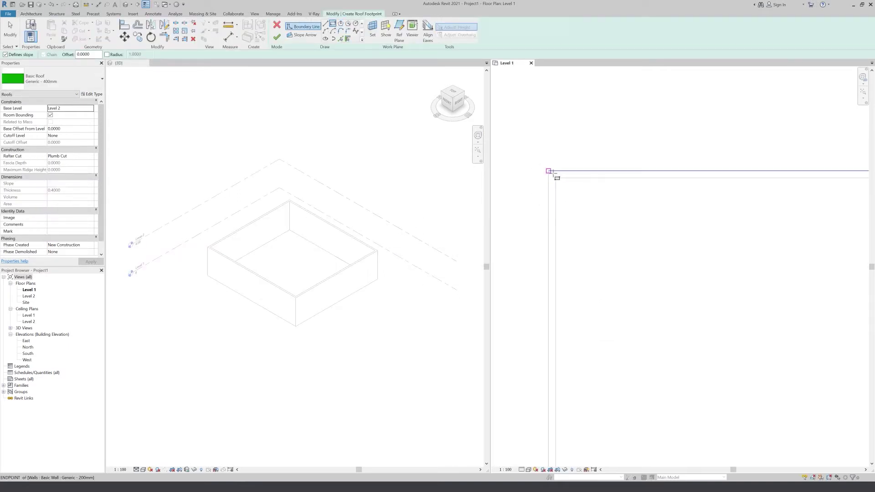
pyautogui.click(548, 143)
pyautogui.click(795, 373)
pyautogui.scroll(2, 795, 374)
pyautogui.scroll(1, 805, 390)
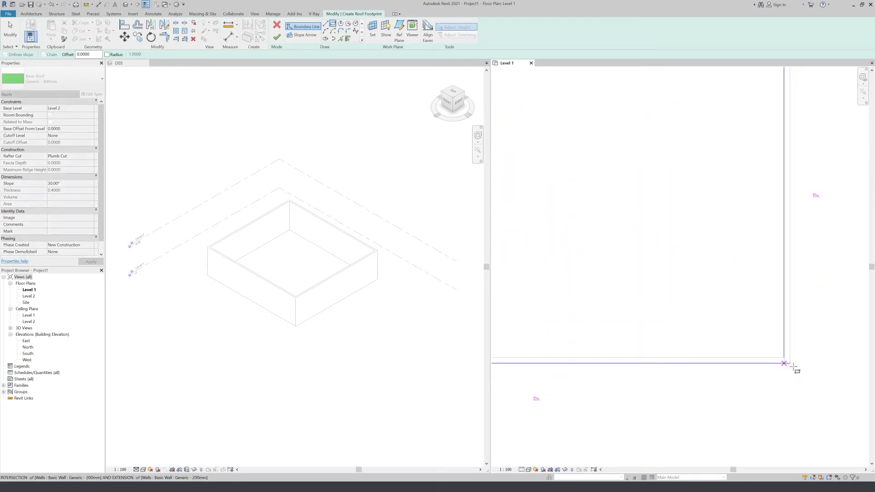
pyautogui.scroll(-3, 785, 394)
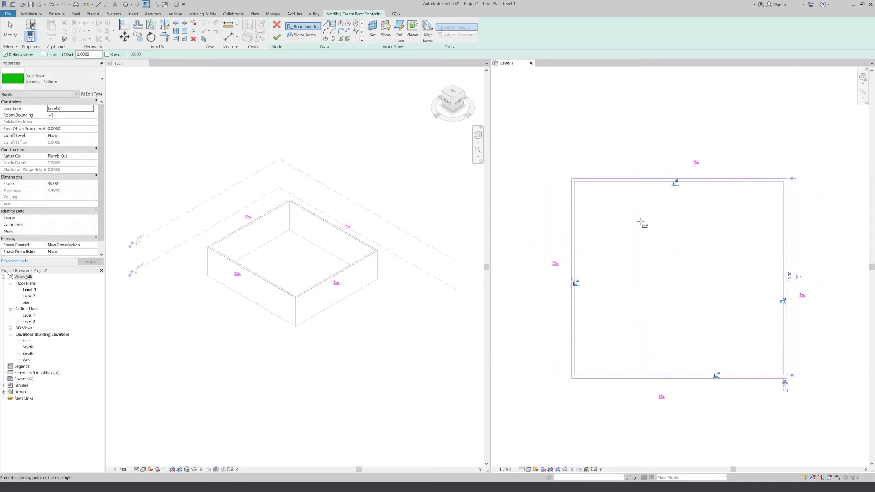
pyautogui.click(277, 38)
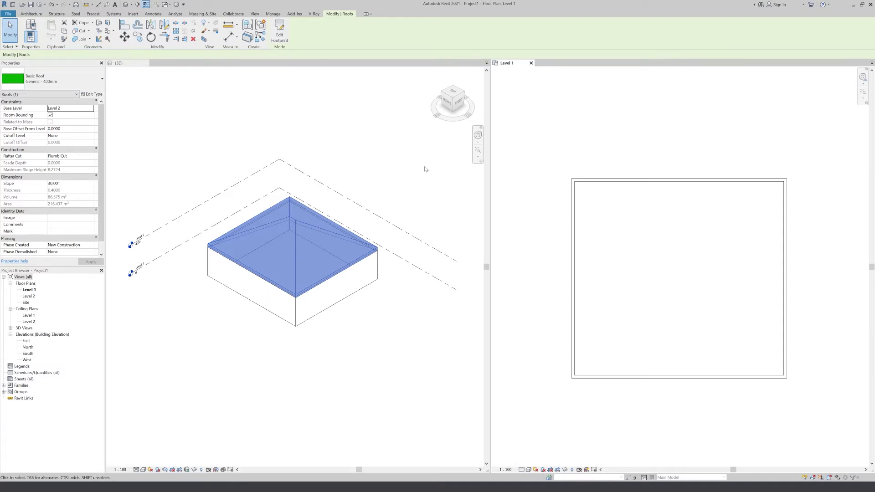
pyautogui.click(447, 103)
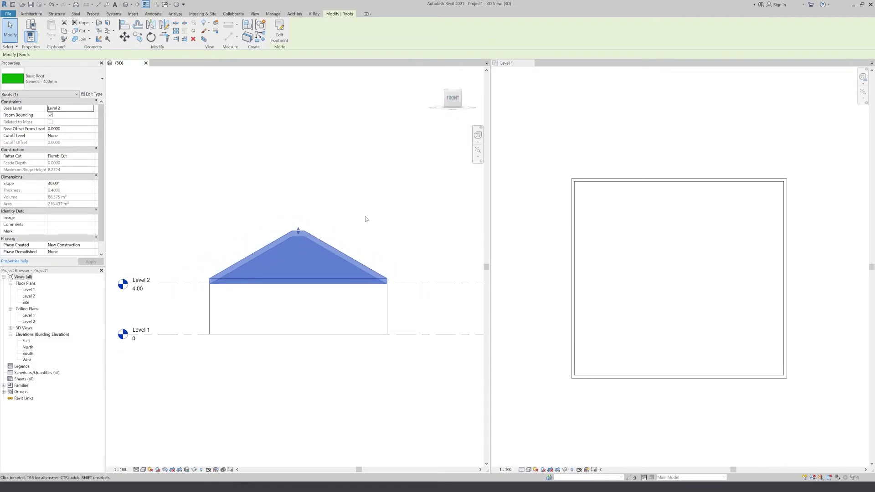
# Tab-select the four connected walls and attach their tops to the hip roof
pyautogui.press('Escape')
pyautogui.press('Tab')
pyautogui.click(386, 316)
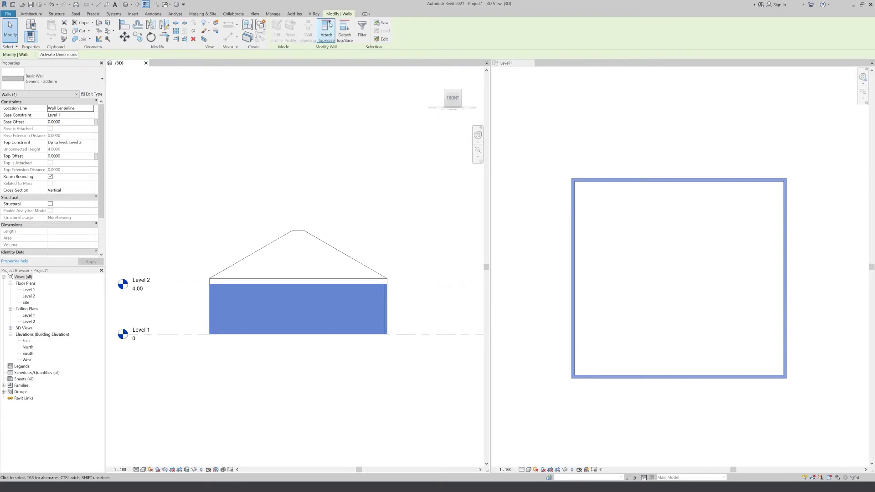
pyautogui.click(325, 37)
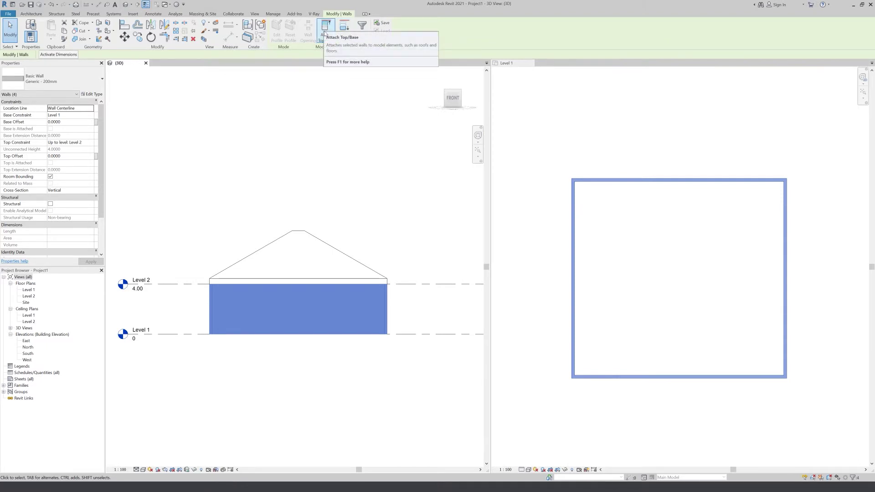
pyautogui.click(325, 33)
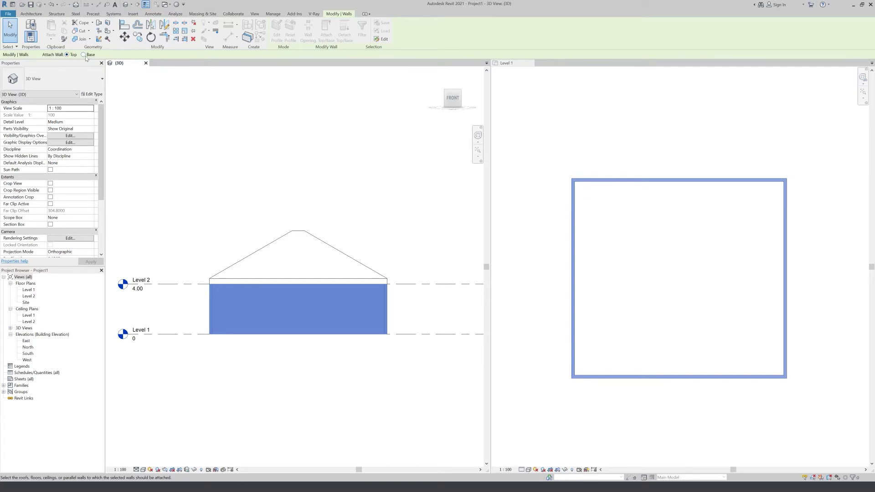
pyautogui.click(318, 242)
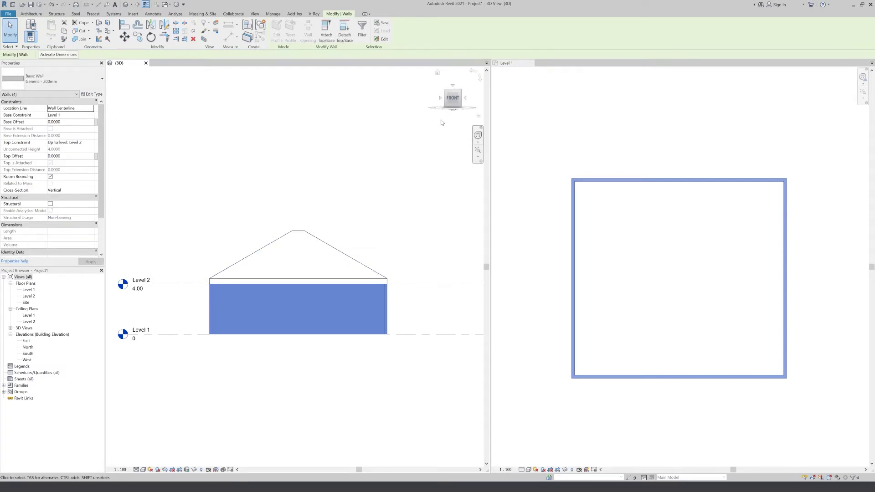
pyautogui.moveTo(461, 97)
pyautogui.mouseDown()
pyautogui.moveTo(445, 115)
pyautogui.moveTo(435, 111)
pyautogui.mouseUp()
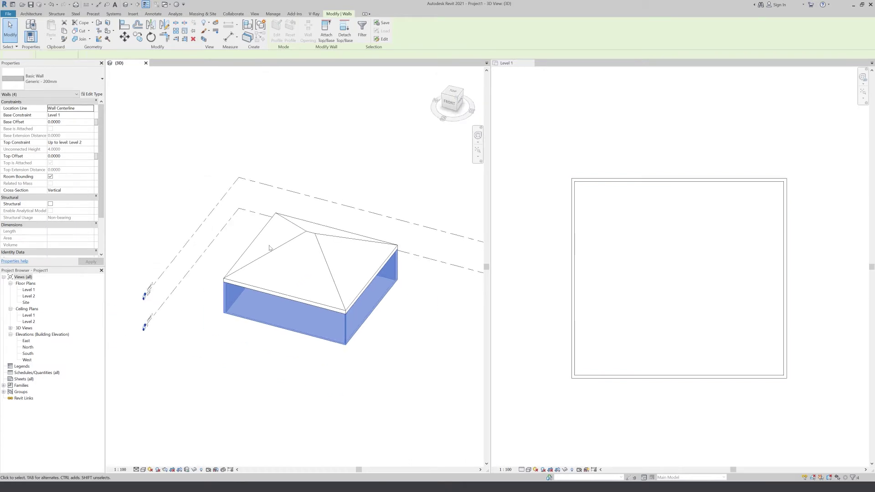
pyautogui.click(300, 191)
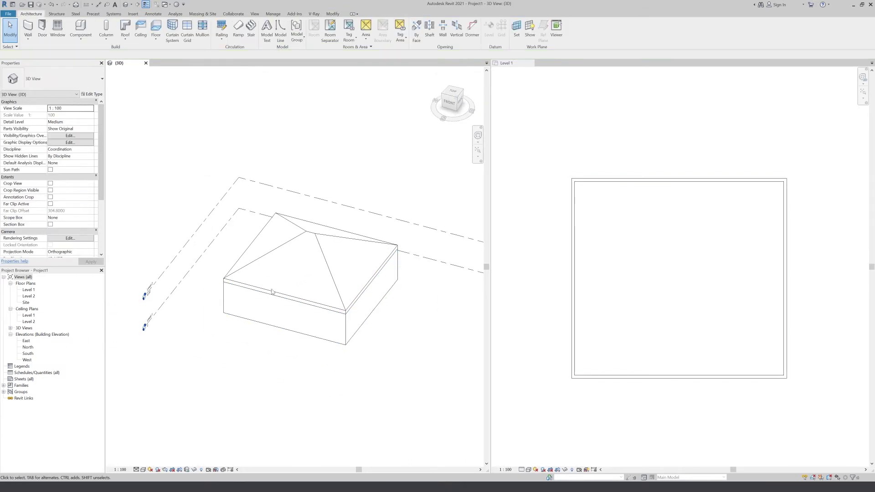
# Set the roof's Base Offset From Level to 2 so the attached walls extend upward
pyautogui.click(316, 248)
pyautogui.click(458, 113)
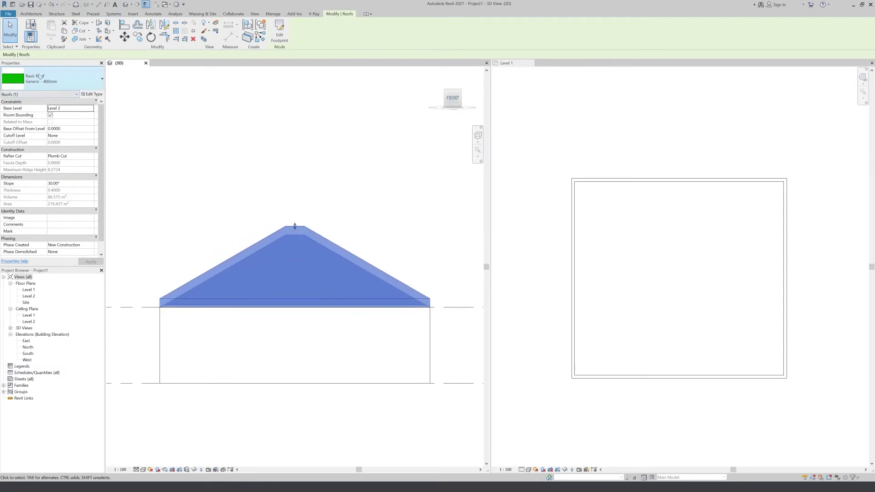
pyautogui.click(68, 129)
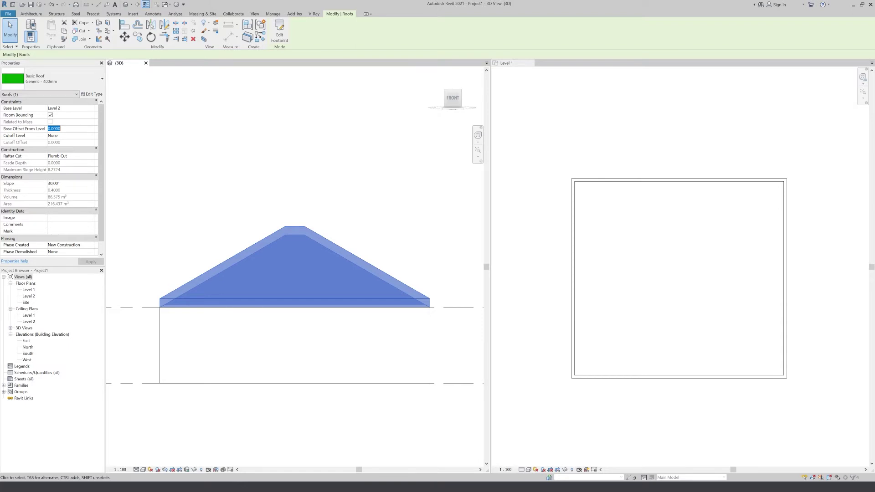
pyautogui.write('2')
pyautogui.press('Return')
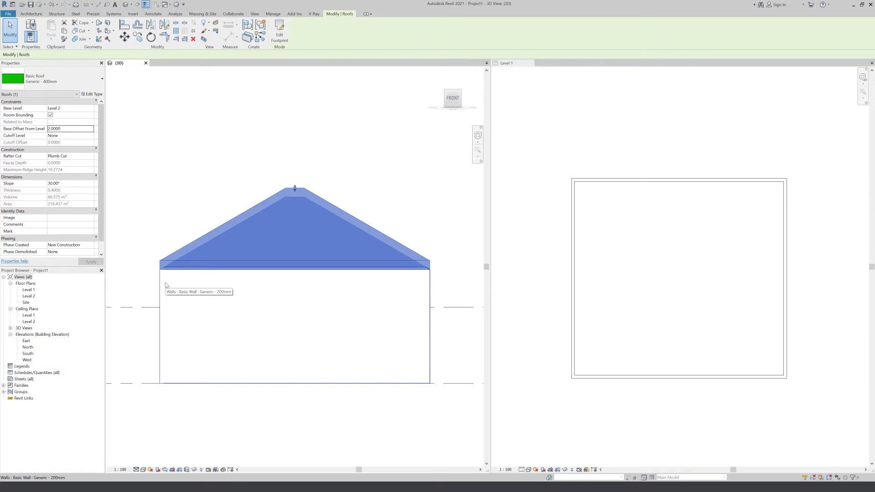
pyautogui.press('Escape')
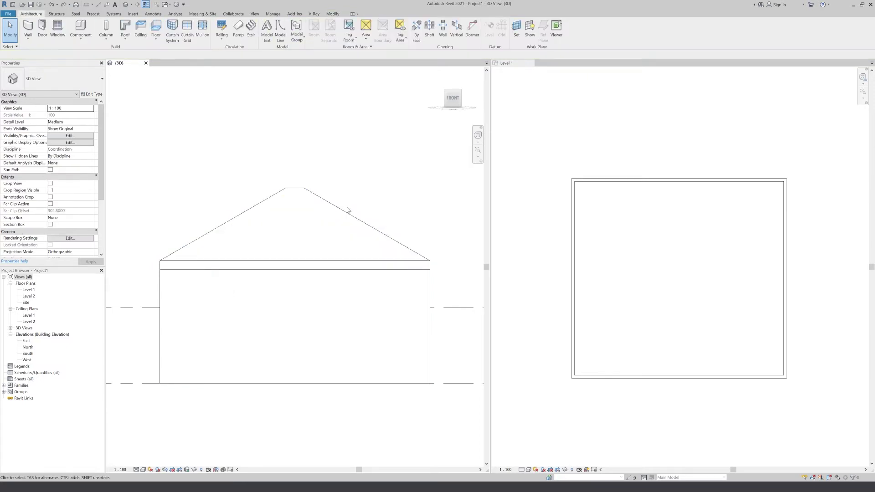
# Move the roof 2.10 upward from the wall corner, then undo the move
pyautogui.scroll(-1, 356, 212)
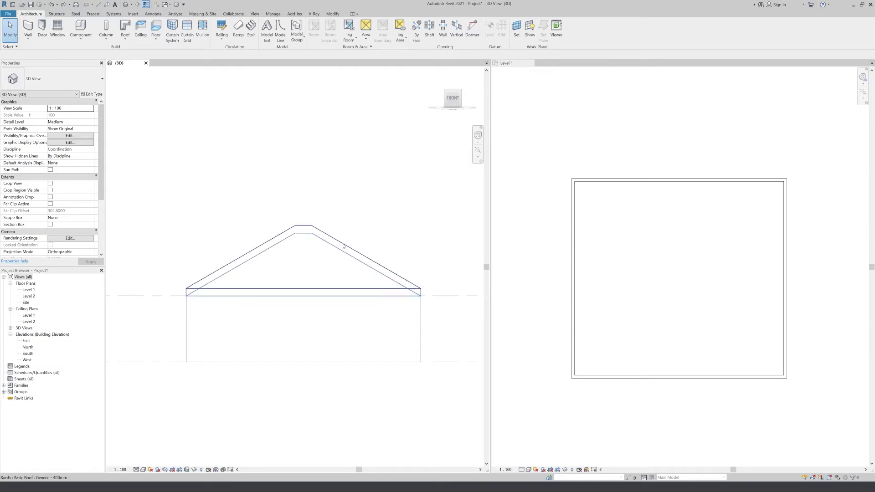
pyautogui.click(343, 246)
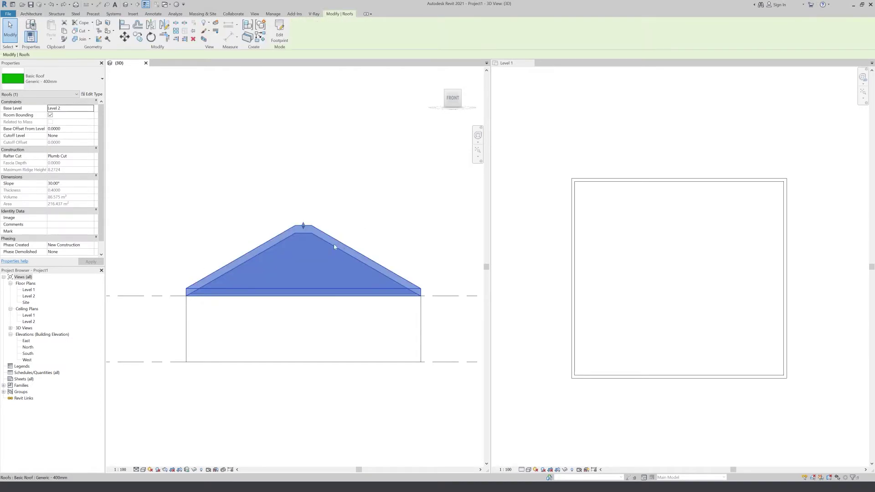
pyautogui.click(126, 39)
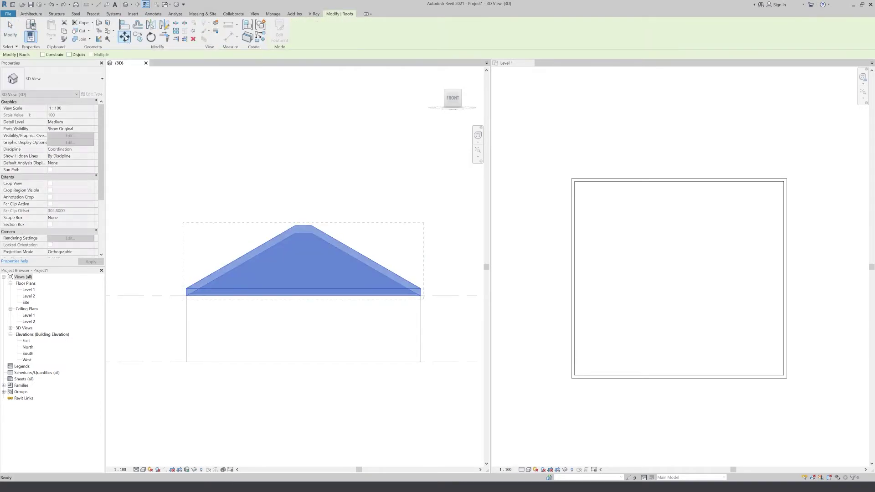
pyautogui.click(421, 354)
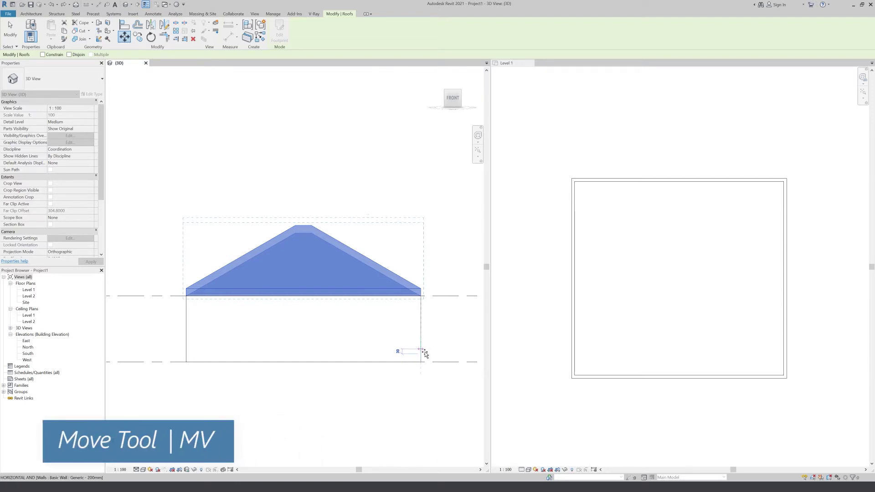
pyautogui.click(423, 332)
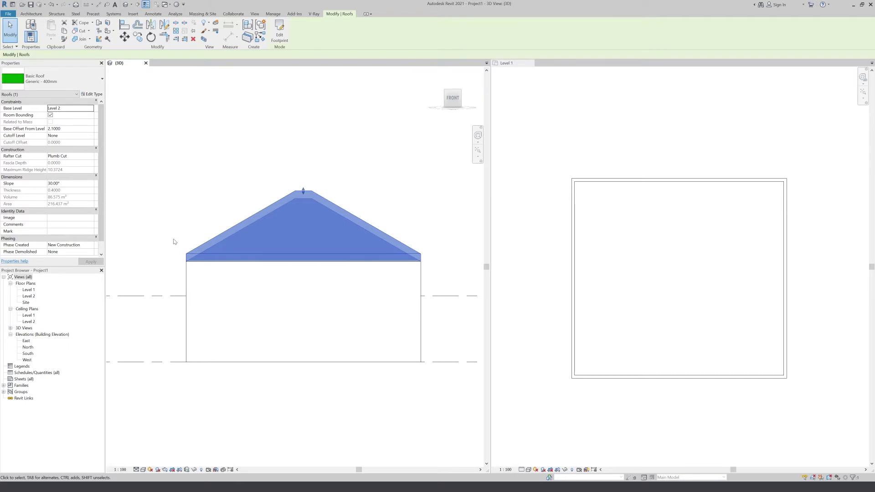
pyautogui.hotkey('ctrl', 'z')
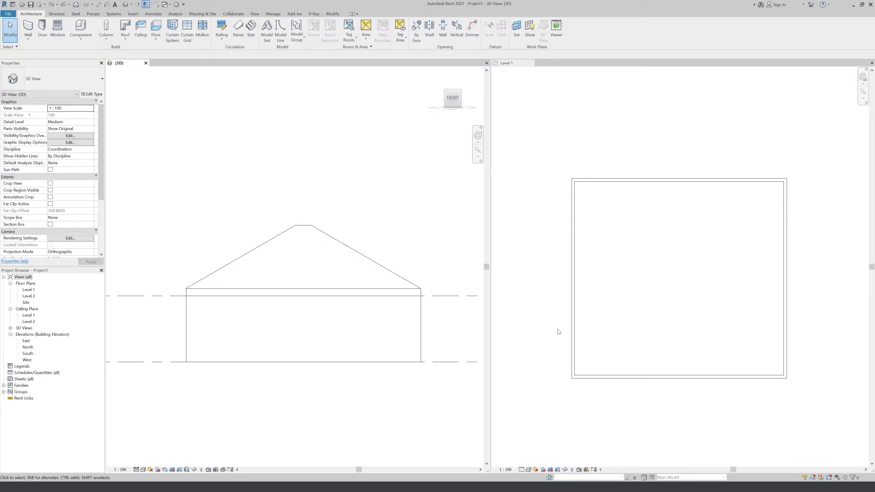
pyautogui.press('Tab')
# Detach the tops of the four walls from the roof
pyautogui.click(422, 327)
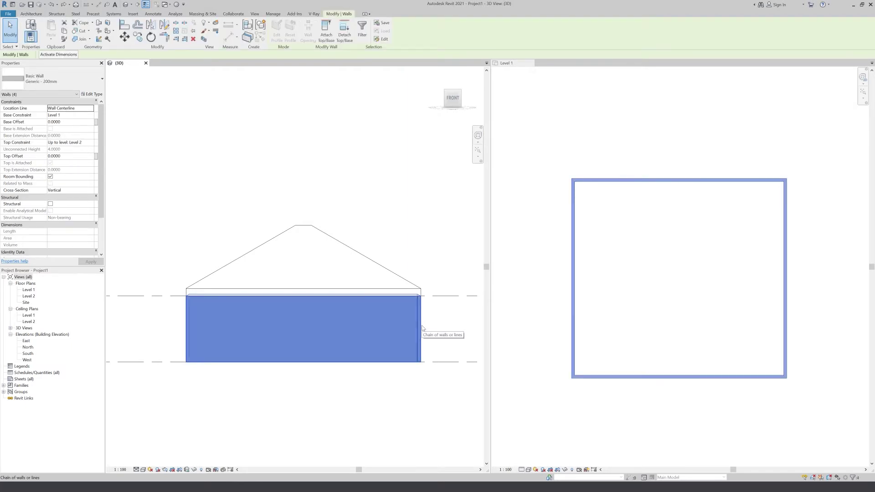
pyautogui.click(344, 32)
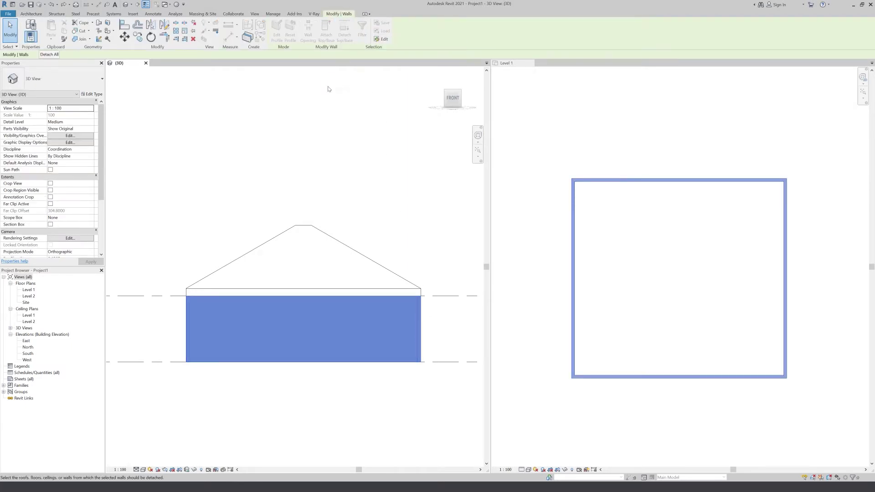
pyautogui.click(333, 230)
# Set the roof's Base Offset to 2, leaving the walls at their original height
pyautogui.click(365, 228)
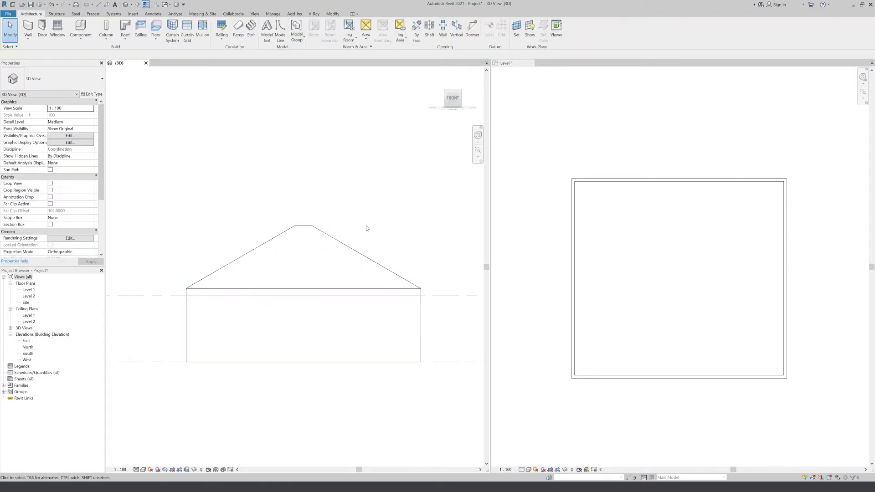
pyautogui.click(349, 243)
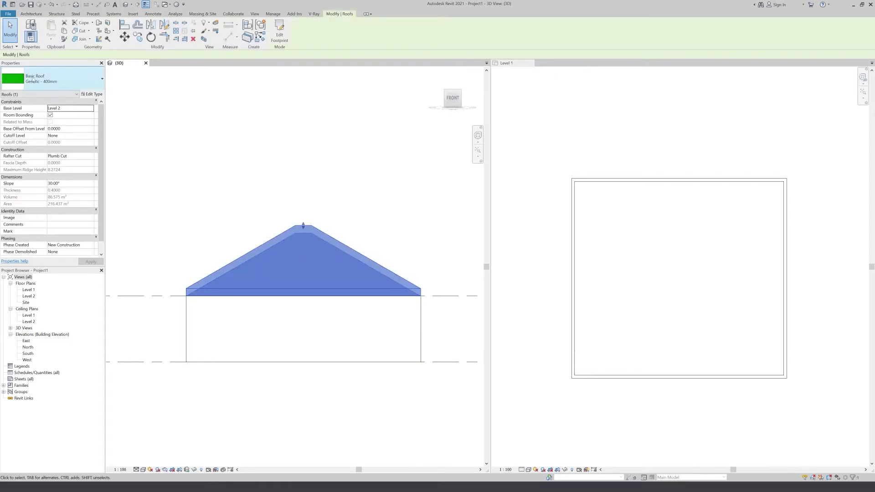
pyautogui.click(71, 129)
pyautogui.write('2')
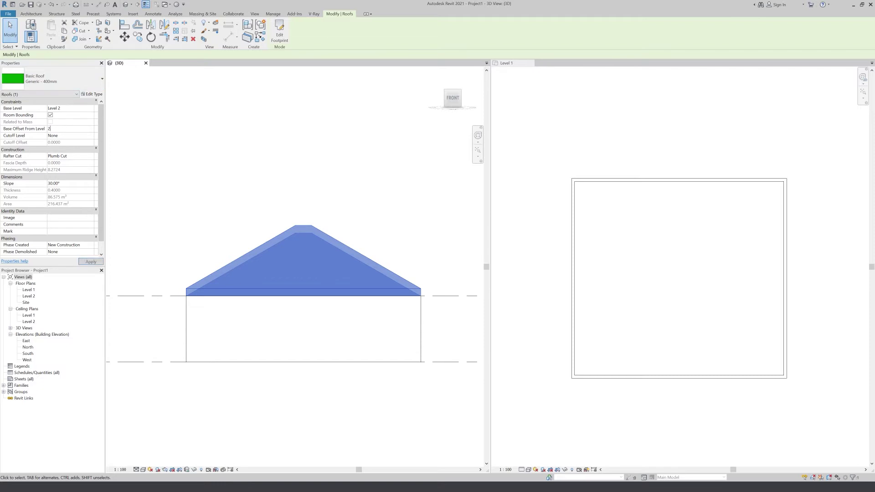
pyautogui.press('Return')
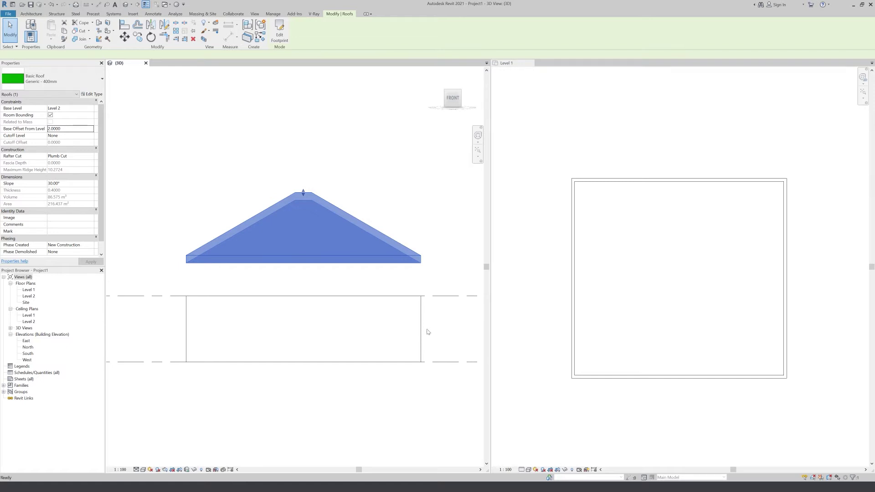
pyautogui.click(428, 332)
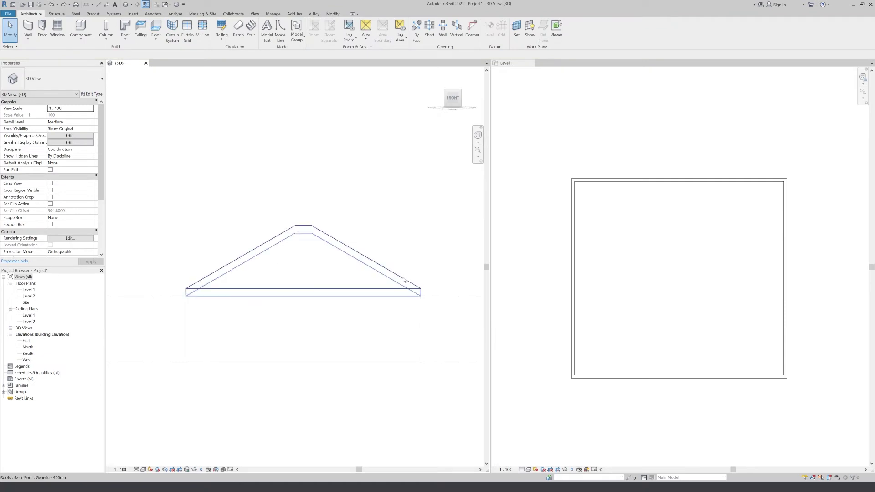
# Tab-select the four walls and reattach their tops to the roof
pyautogui.press('Tab')
pyautogui.click(422, 321)
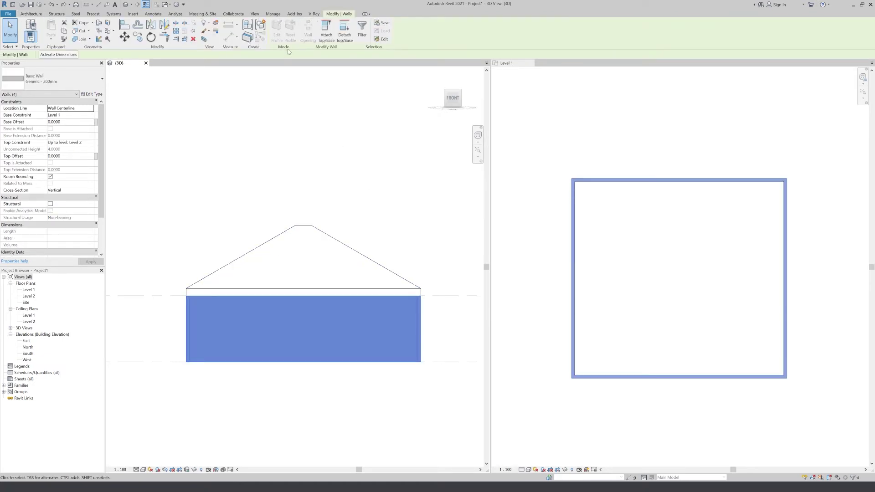
pyautogui.click(326, 28)
pyautogui.click(376, 254)
# Give the selected walls a Top Offset of 5 and apply it
pyautogui.click(72, 156)
pyautogui.write('5')
pyautogui.press('Tab')
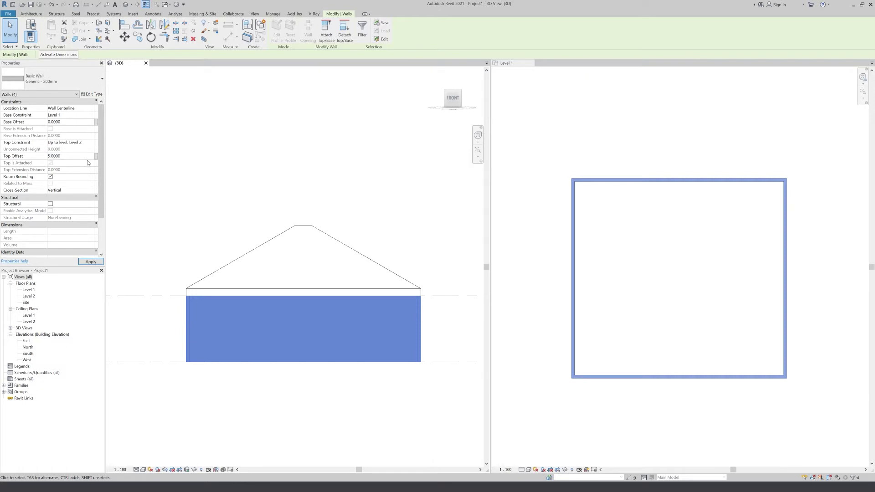
pyautogui.click(90, 262)
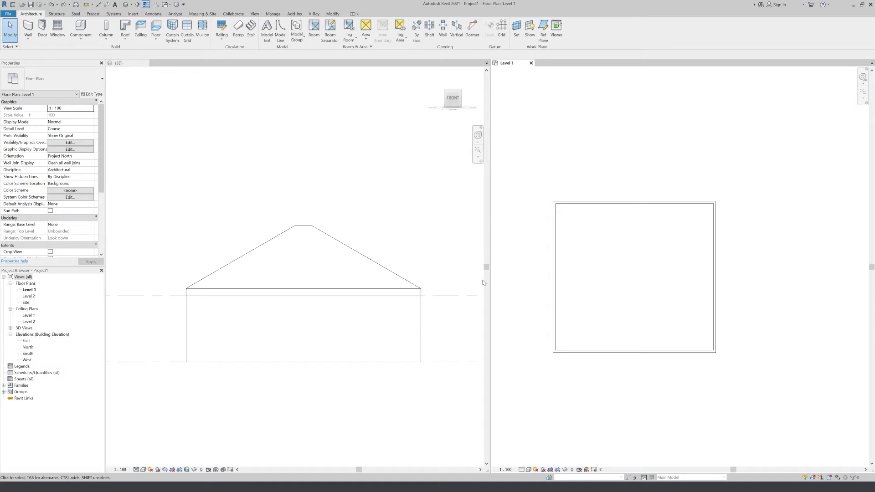
# Tab-select the four-wall chain and attach their tops to the hip roof
pyautogui.press('Tab')
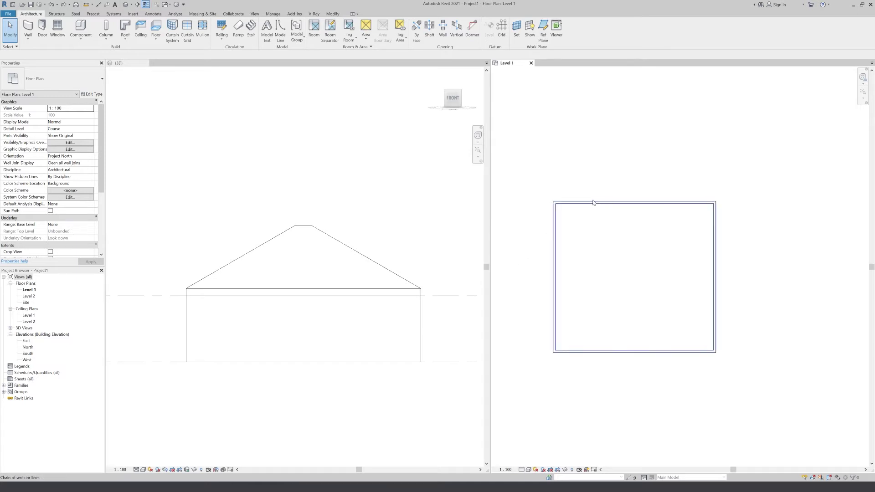
pyautogui.click(593, 203)
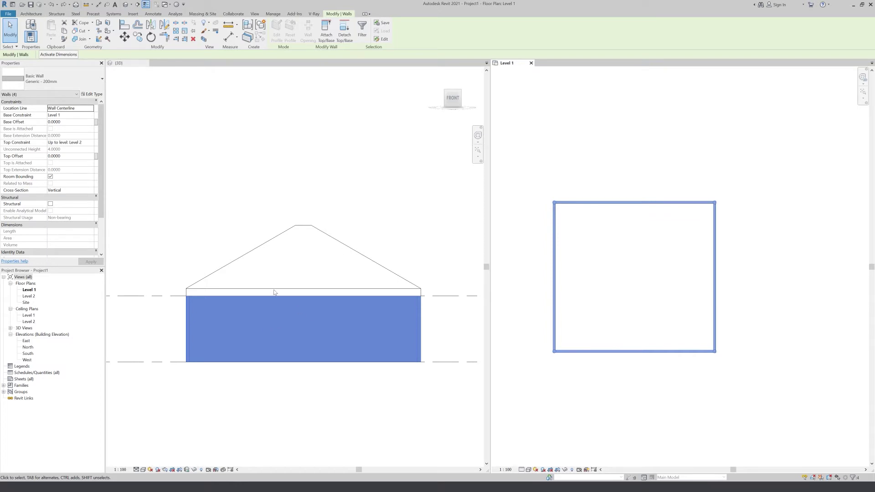
pyautogui.click(319, 319)
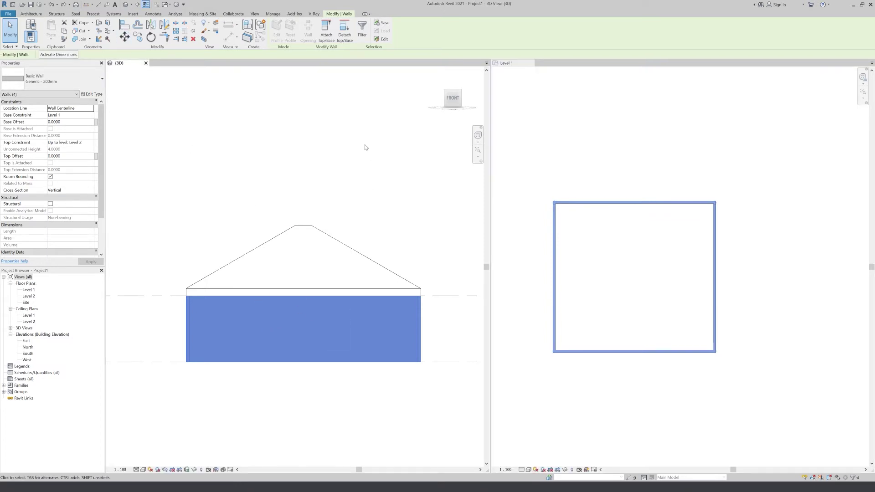
pyautogui.click(326, 37)
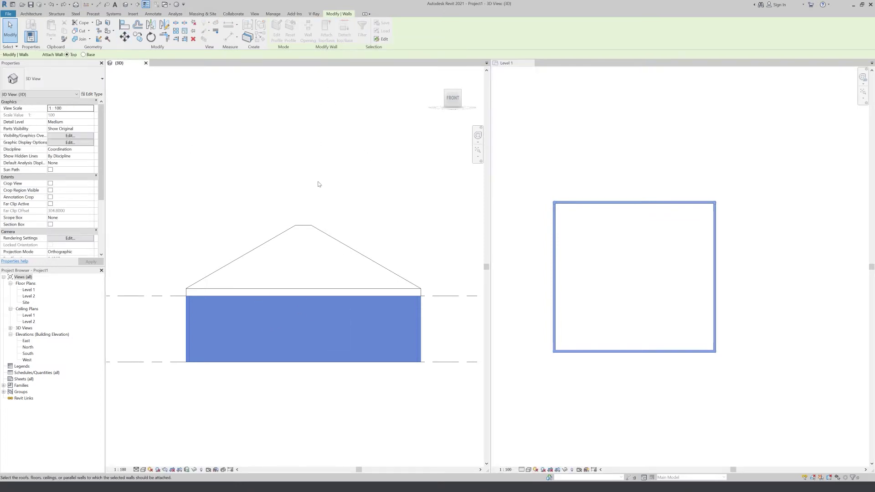
pyautogui.click(315, 225)
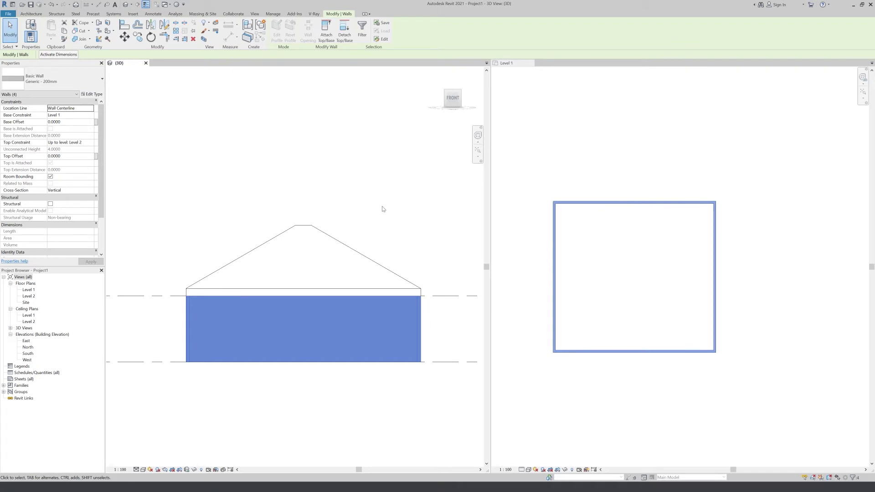
pyautogui.scroll(-1, 381, 215)
pyautogui.click(377, 243)
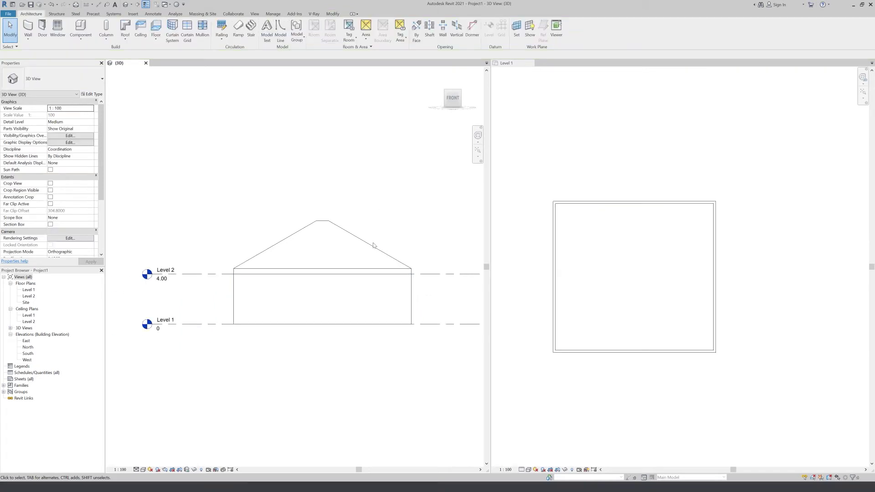
# Delete the roof and sketch a rectangular Level 1 floor boundary along the walls
pyautogui.press('Delete')
pyautogui.click(158, 27)
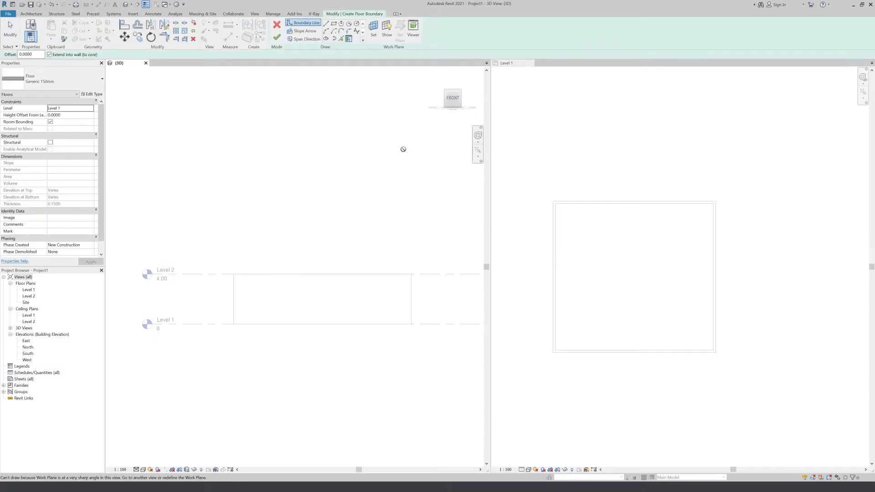
pyautogui.click(334, 25)
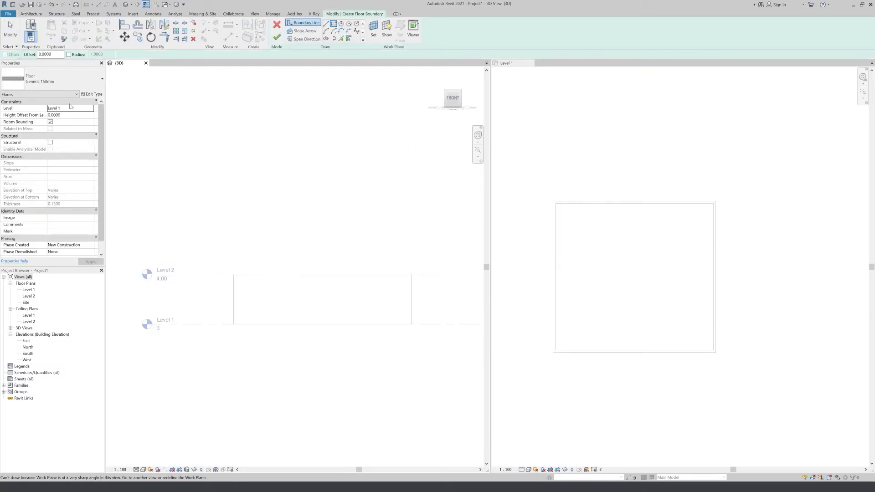
pyautogui.scroll(2, 748, 303)
pyautogui.scroll(-1, 617, 285)
pyautogui.moveTo(617, 285); pyautogui.dragTo(650, 257, button='middle')
pyautogui.scroll(1, 545, 174)
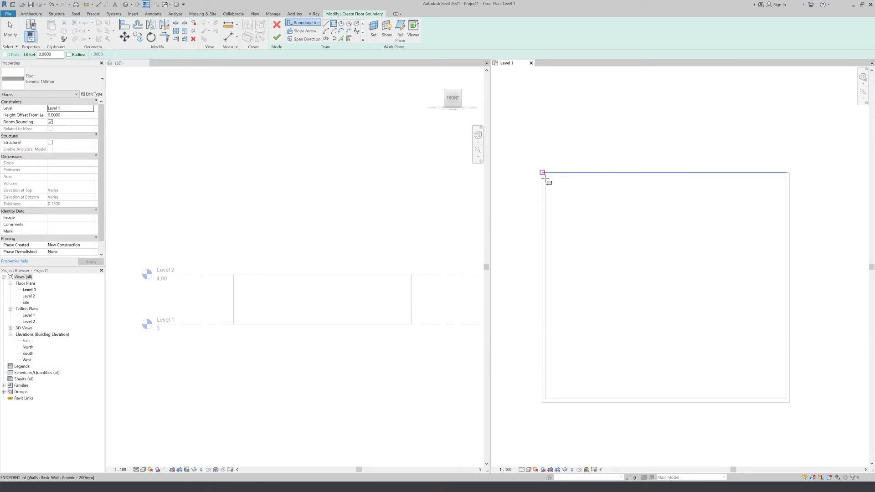
pyautogui.scroll(1, 546, 176)
pyautogui.click(546, 176)
pyautogui.scroll(-2, 547, 182)
pyautogui.scroll(2, 688, 336)
pyautogui.click(745, 299)
pyautogui.scroll(-1, 704, 307)
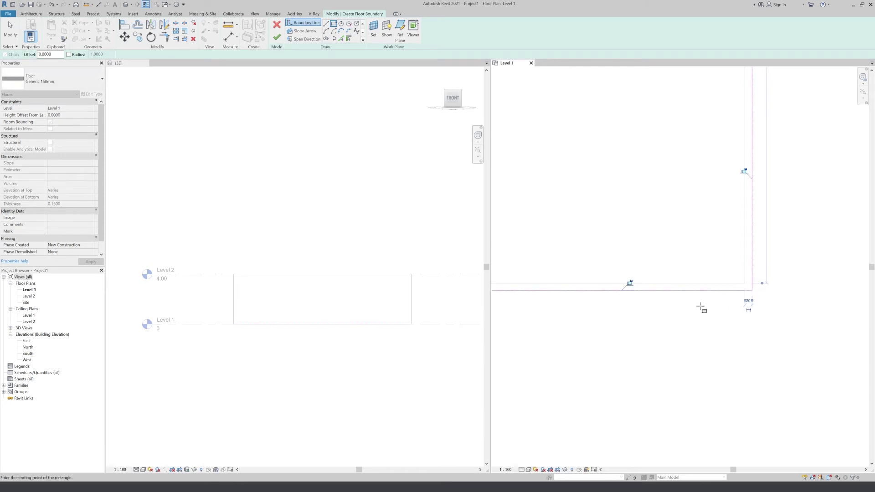
# Add a top-to-bottom slope arrow with tail Height Offset 1.0 and finish the floor
pyautogui.click(303, 31)
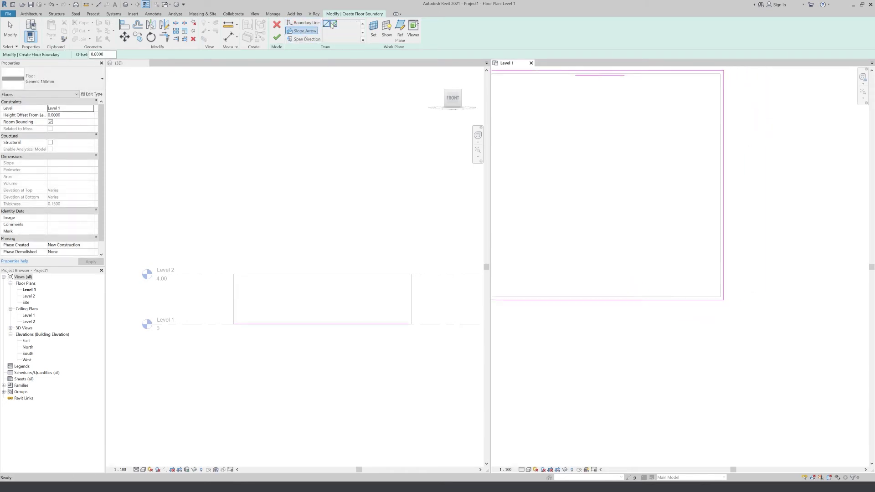
pyautogui.scroll(-2, 574, 219)
pyautogui.scroll(1, 583, 189)
pyautogui.click(608, 154)
pyautogui.click(608, 326)
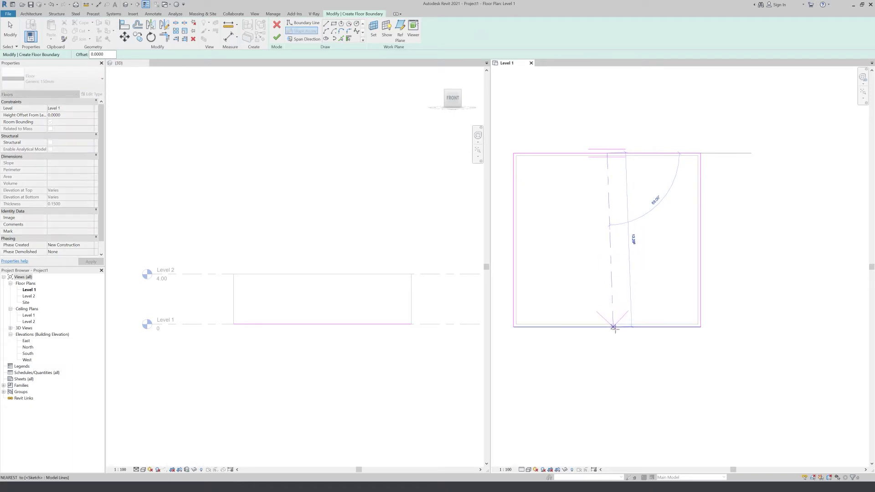
pyautogui.press('Escape')
pyautogui.click(57, 122)
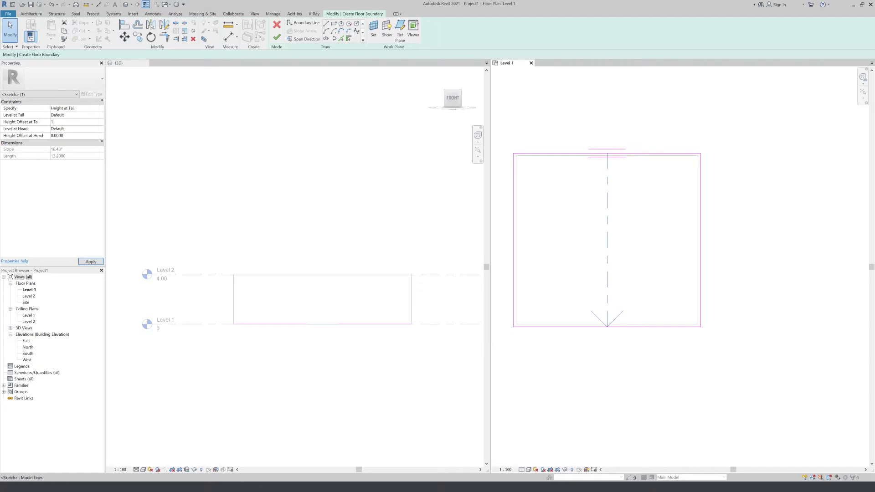
pyautogui.click(277, 39)
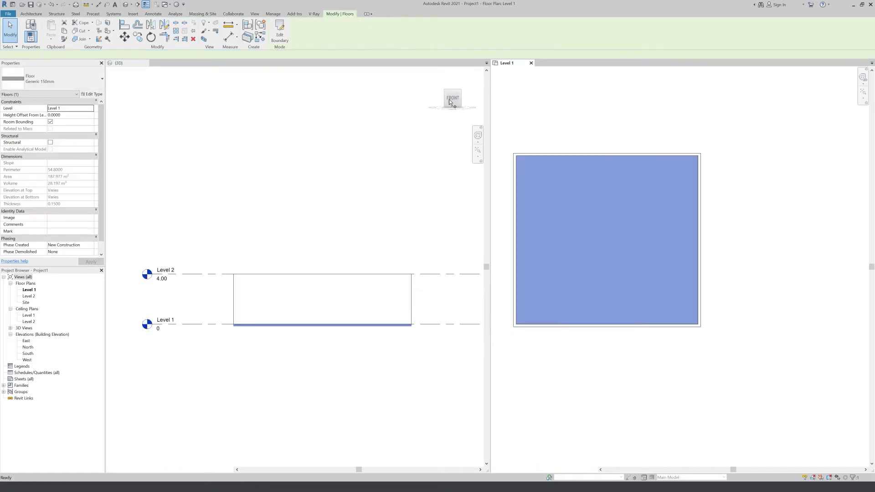
# In an isometric 3D view, attach the bases of the four-wall chain to the sloped floor
pyautogui.moveTo(452, 98); pyautogui.dragTo(396, 114)
pyautogui.keyDown('shift'); pyautogui.moveTo(396, 113); pyautogui.dragTo(383, 174, button='middle'); pyautogui.keyUp('shift')
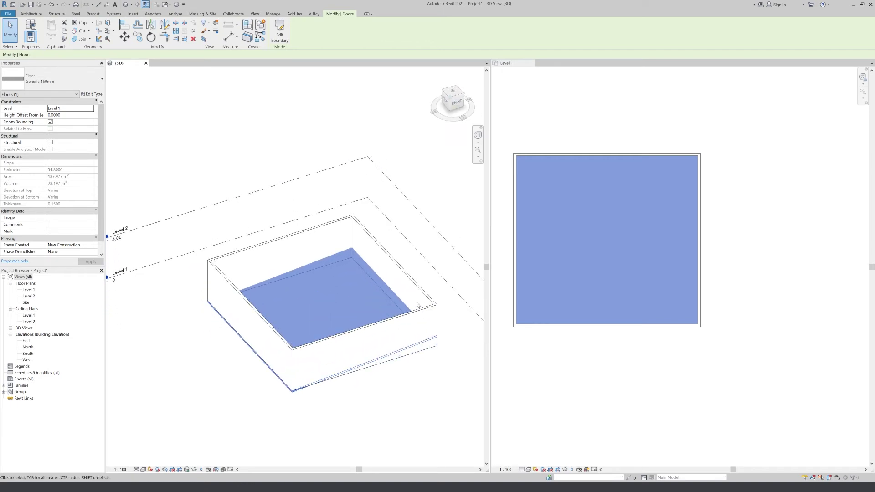
pyautogui.press('Escape')
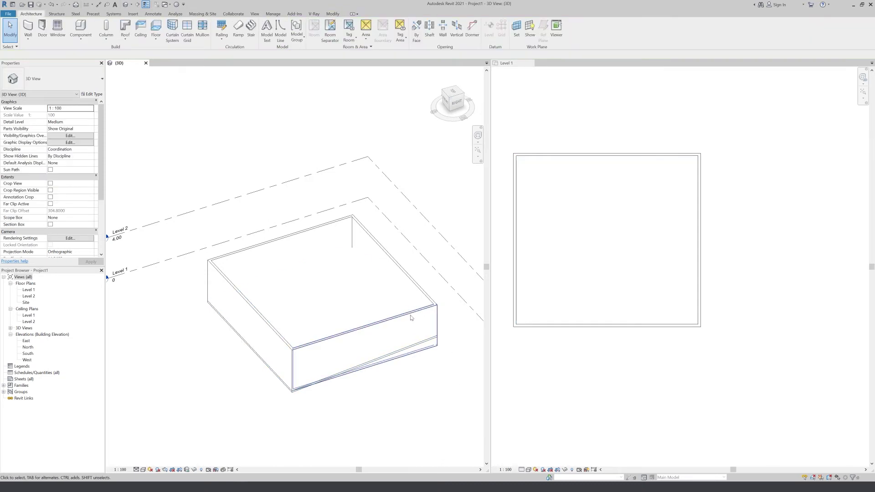
pyautogui.press('Tab')
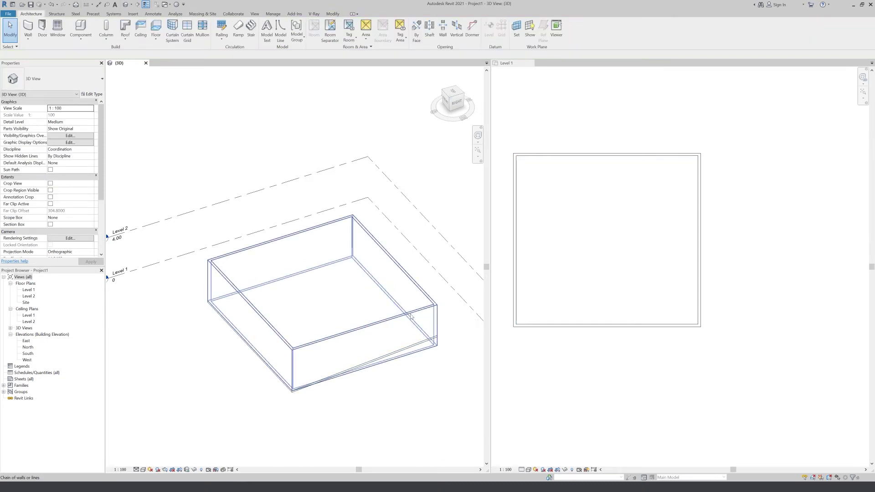
pyautogui.click(412, 316)
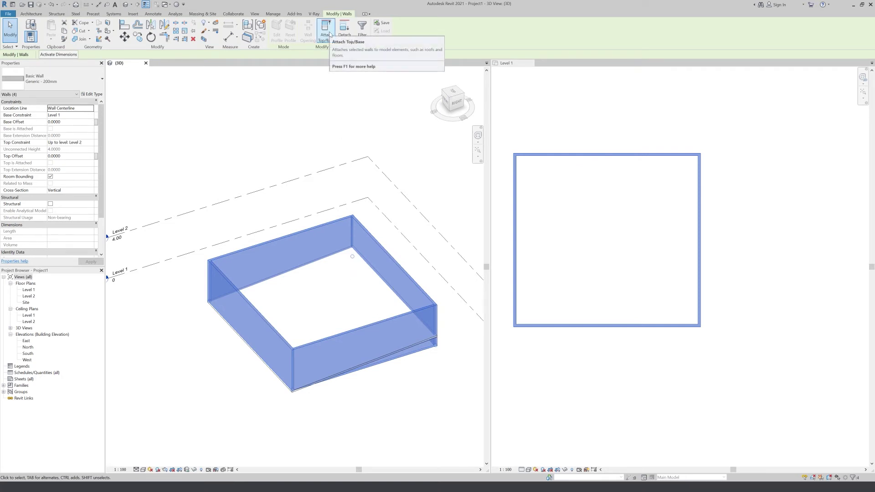
pyautogui.click(333, 40)
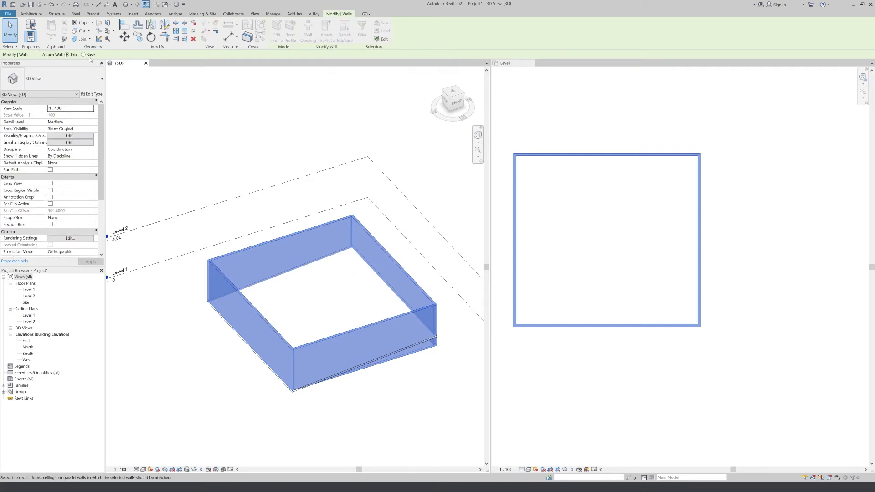
pyautogui.scroll(1, 391, 380)
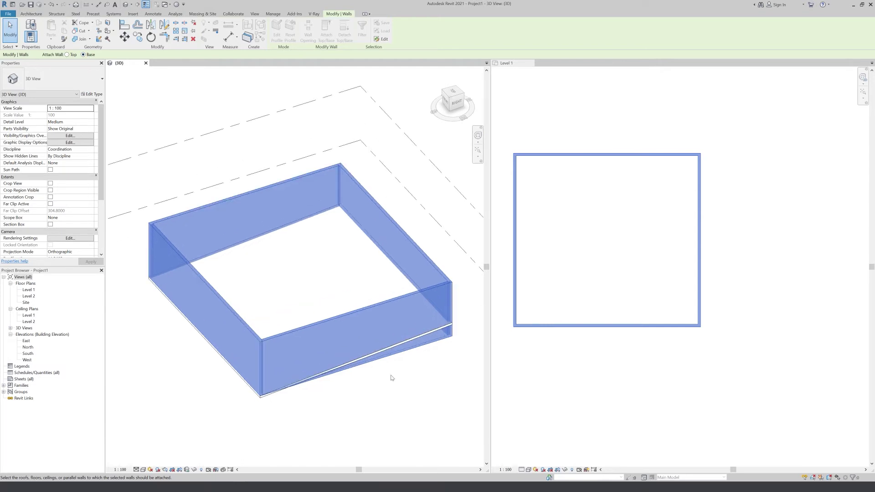
pyautogui.click(391, 348)
pyautogui.press('Escape')
pyautogui.scroll(-1, 372, 382)
pyautogui.moveTo(368, 401)
pyautogui.keyDown('shift'); pyautogui.mouseDown(button='middle')
pyautogui.moveTo(373, 307)
pyautogui.moveTo(361, 353)
pyautogui.moveTo(352, 333)
pyautogui.mouseUp(button='middle'); pyautogui.keyUp('shift')
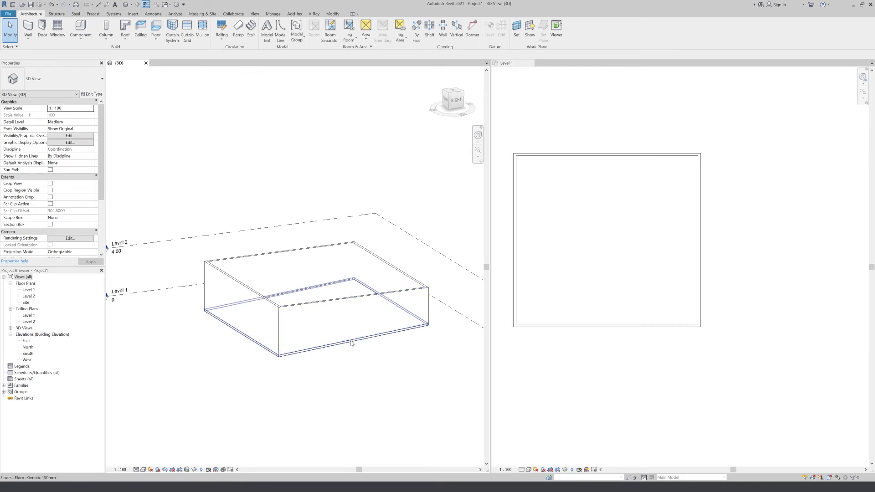
pyautogui.click(351, 342)
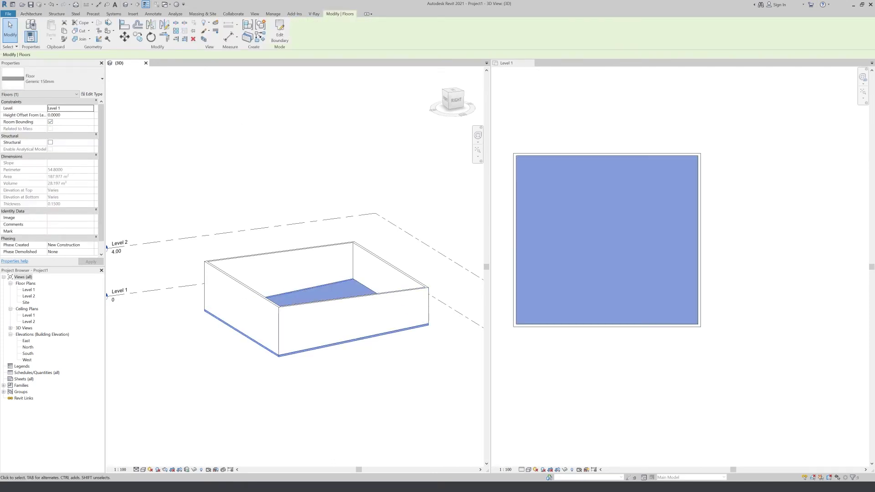
# Paste the sloped floor aligned to Level 2
pyautogui.click(51, 40)
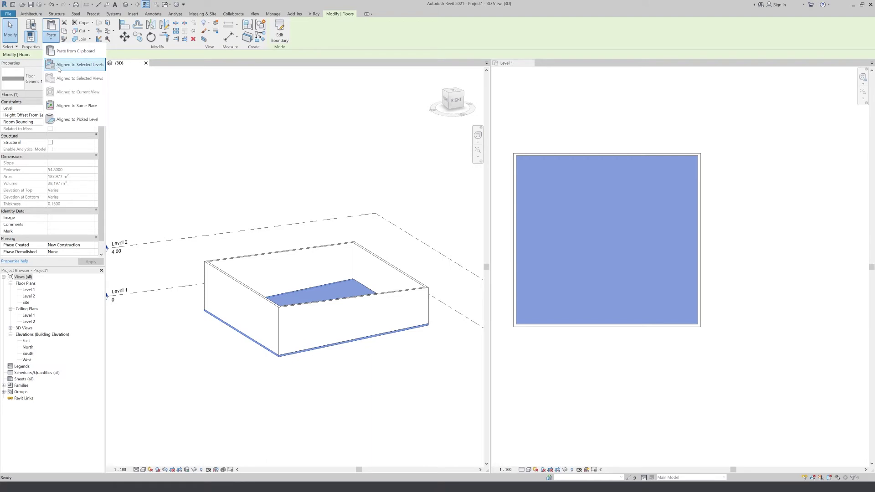
pyautogui.click(60, 67)
pyautogui.click(409, 203)
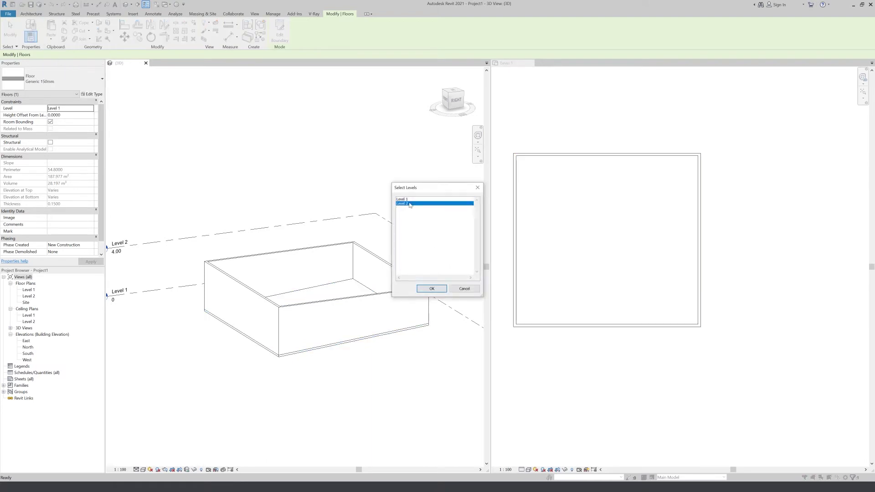
pyautogui.click(435, 290)
pyautogui.click(432, 333)
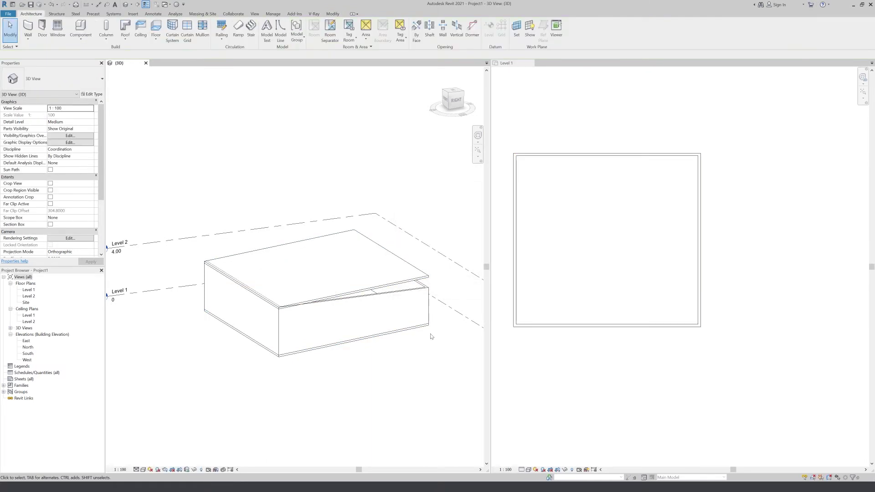
# Attach the tops of the four-wall chain to the Level 2 floor copy
pyautogui.press('Tab')
pyautogui.click(428, 309)
pyautogui.click(327, 29)
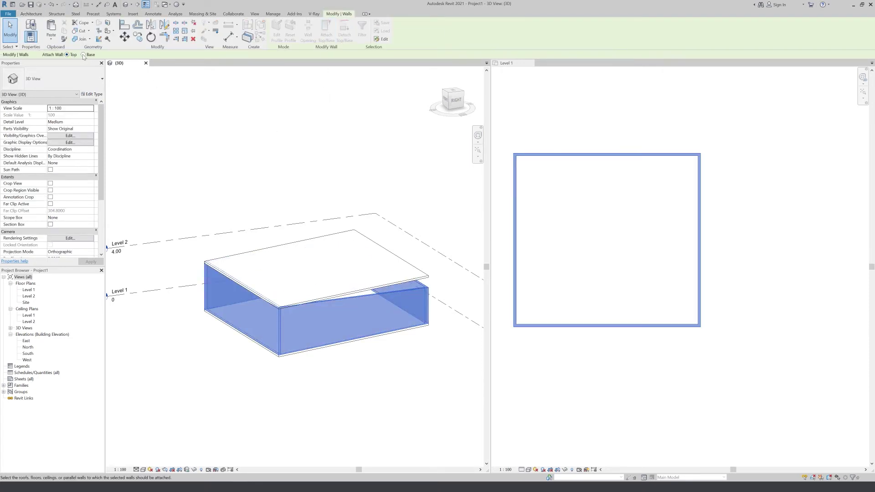
pyautogui.click(391, 247)
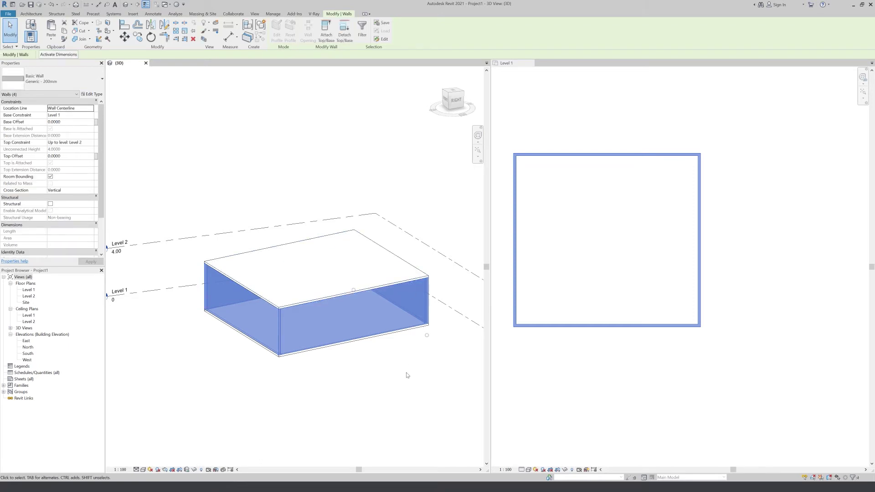
pyautogui.click(411, 375)
pyautogui.moveTo(412, 384)
pyautogui.keyDown('shift'); pyautogui.mouseDown(button='middle')
pyautogui.moveTo(411, 336)
pyautogui.moveTo(395, 376)
pyautogui.mouseUp(button='middle'); pyautogui.keyUp('shift')
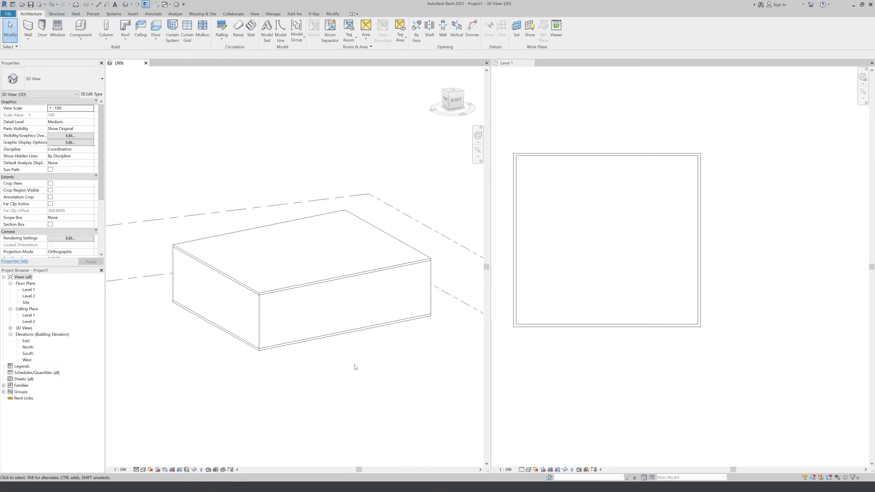
# From Top view, redraw the upper floor's slope arrow left-to-right and finish without attaching walls
pyautogui.click(424, 262)
pyautogui.click(279, 33)
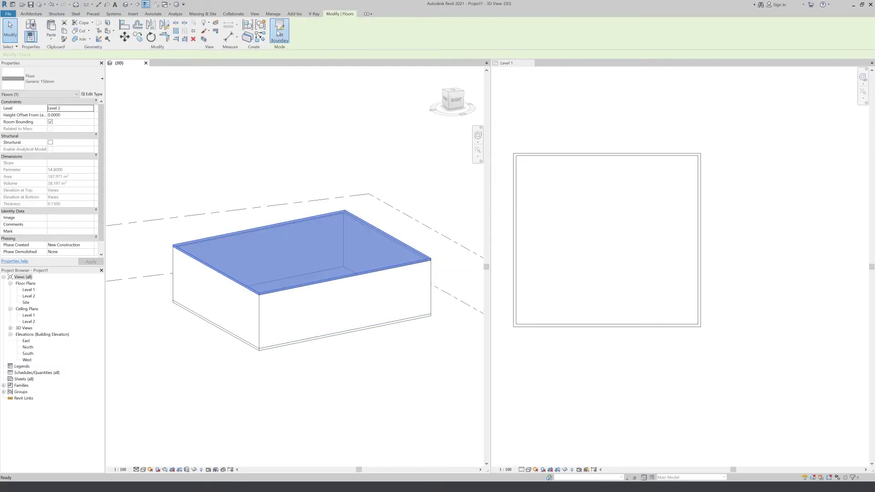
pyautogui.click(452, 92)
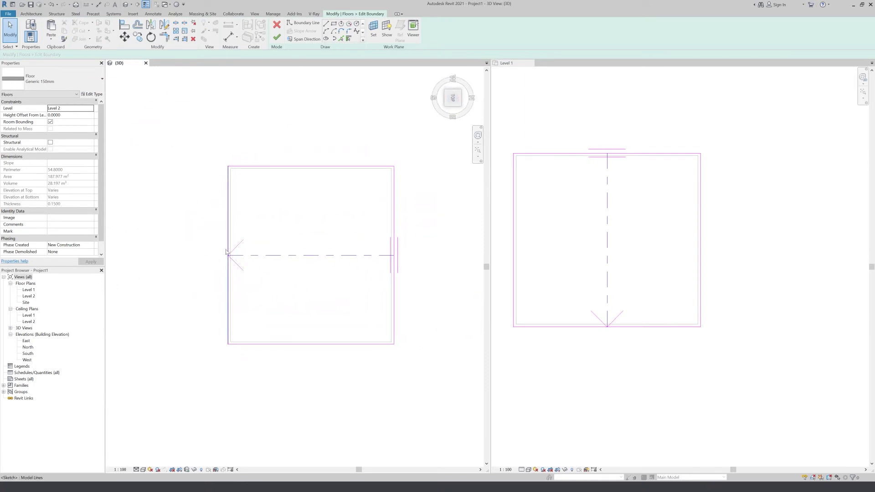
pyautogui.click(235, 265)
pyautogui.moveTo(234, 266); pyautogui.dragTo(234, 295)
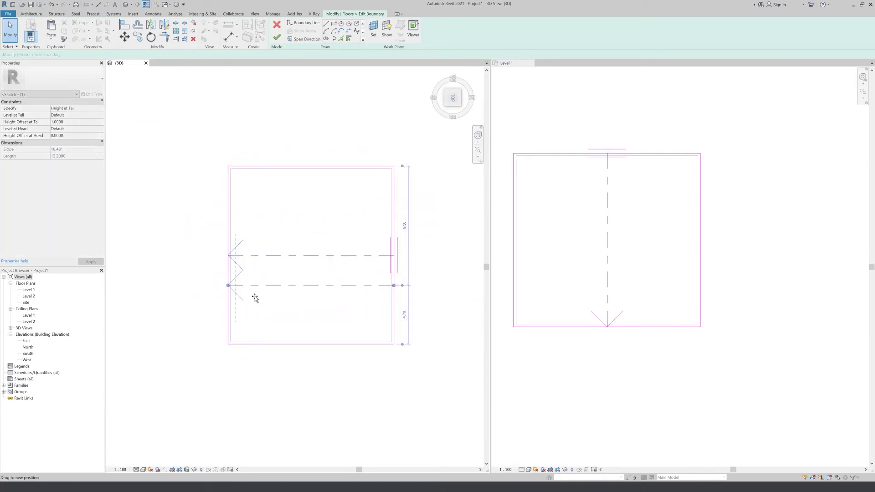
pyautogui.moveTo(393, 286); pyautogui.dragTo(360, 287)
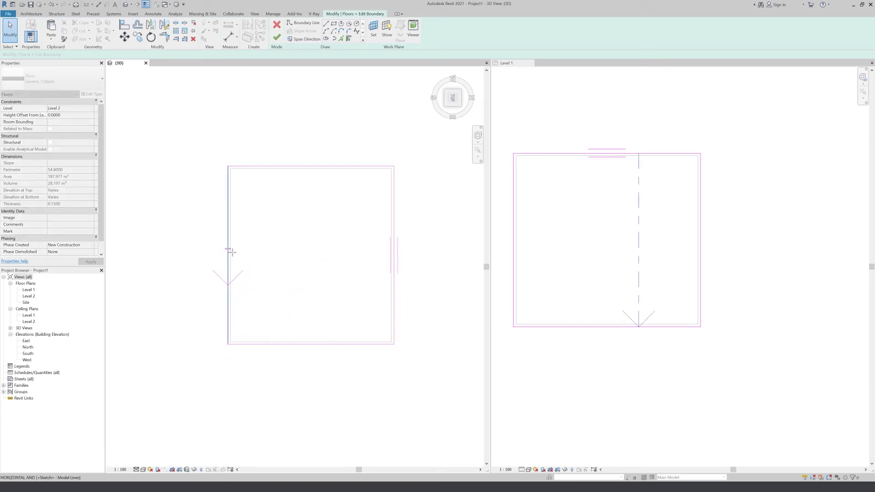
pyautogui.moveTo(360, 287); pyautogui.dragTo(393, 256)
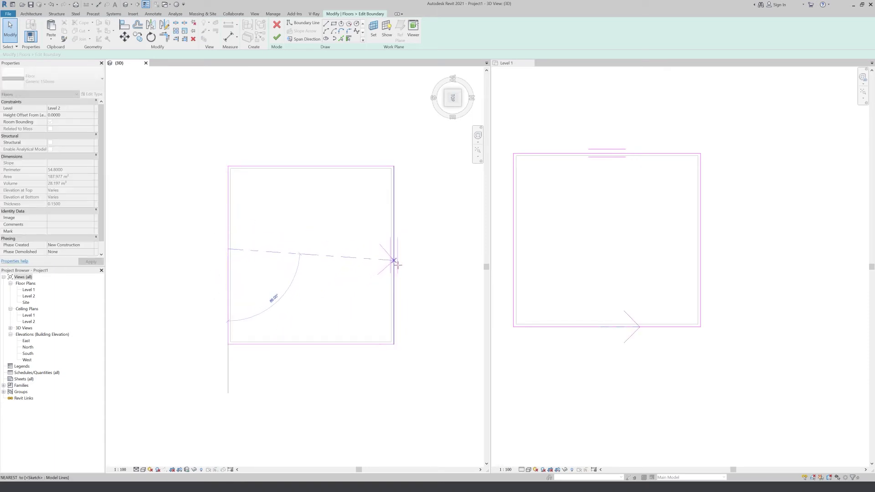
pyautogui.moveTo(228, 249); pyautogui.dragTo(228, 255)
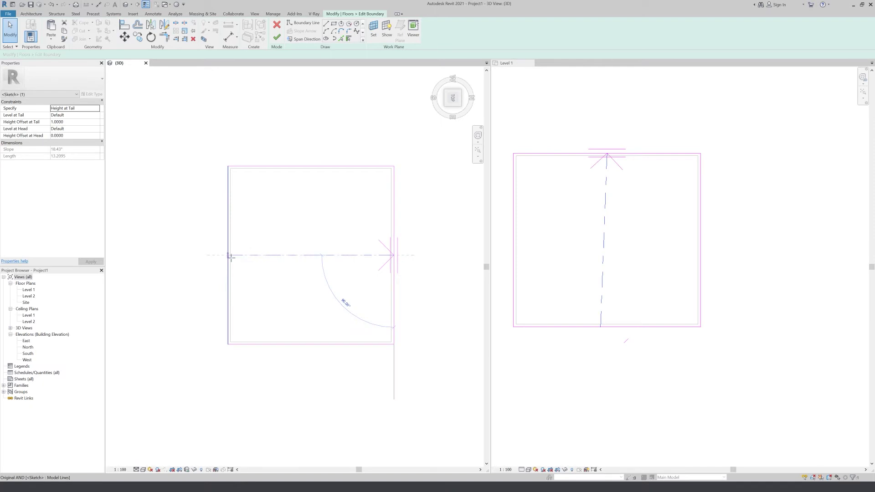
pyautogui.click(276, 38)
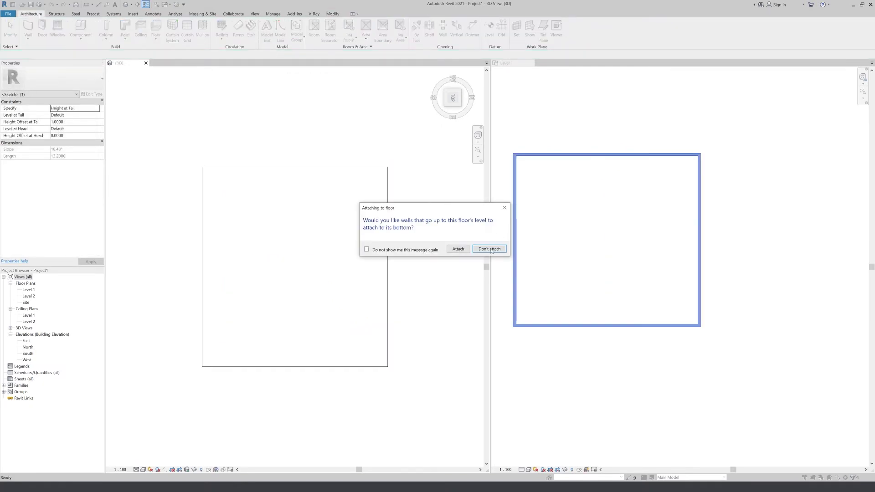
pyautogui.click(455, 249)
# Window-select and delete all walls in the Level 1 plan, then delete the floor slab
pyautogui.click(460, 106)
pyautogui.scroll(2, 338, 421)
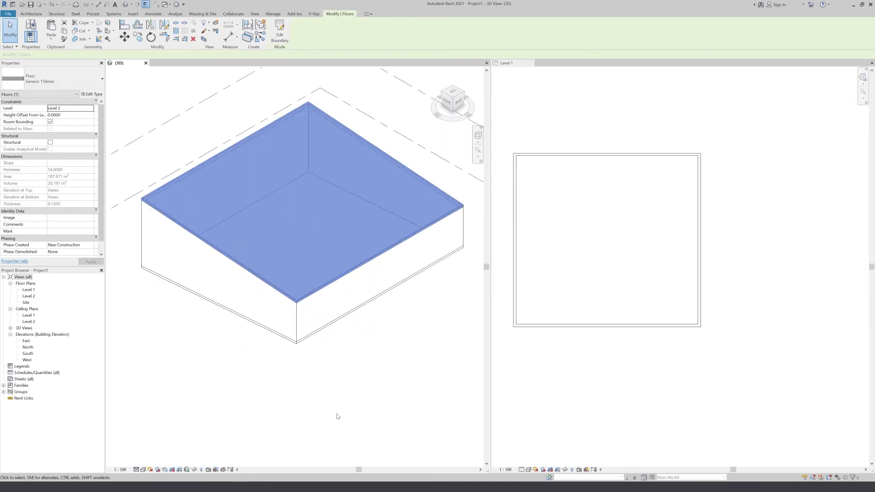
pyautogui.keyDown('shift'); pyautogui.moveTo(318, 365); pyautogui.dragTo(465, 316, button='middle'); pyautogui.keyUp('shift')
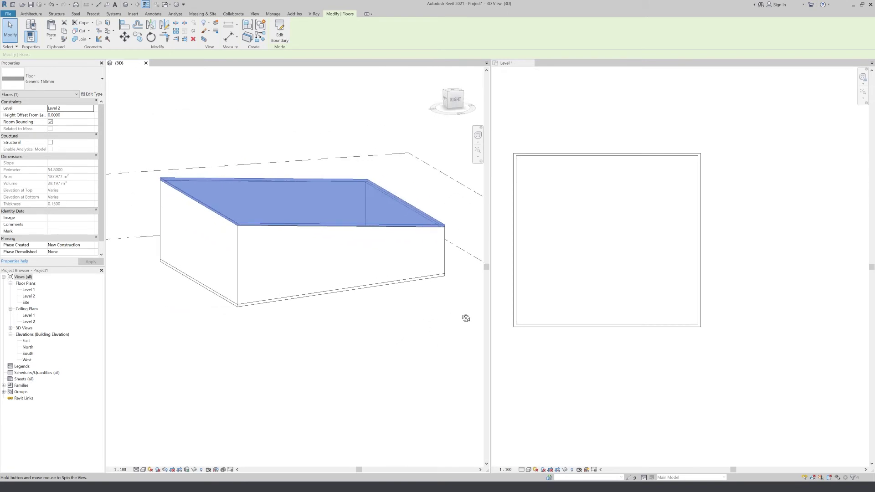
pyautogui.click(338, 316)
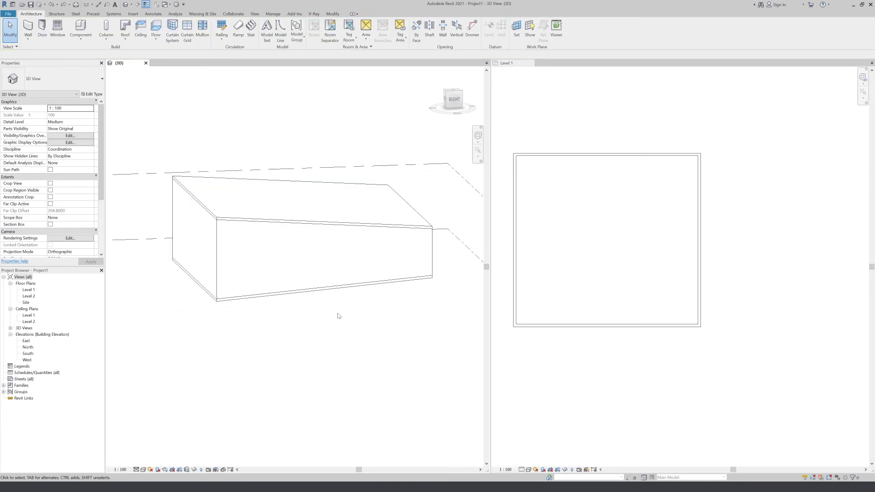
pyautogui.scroll(-1, 302, 302)
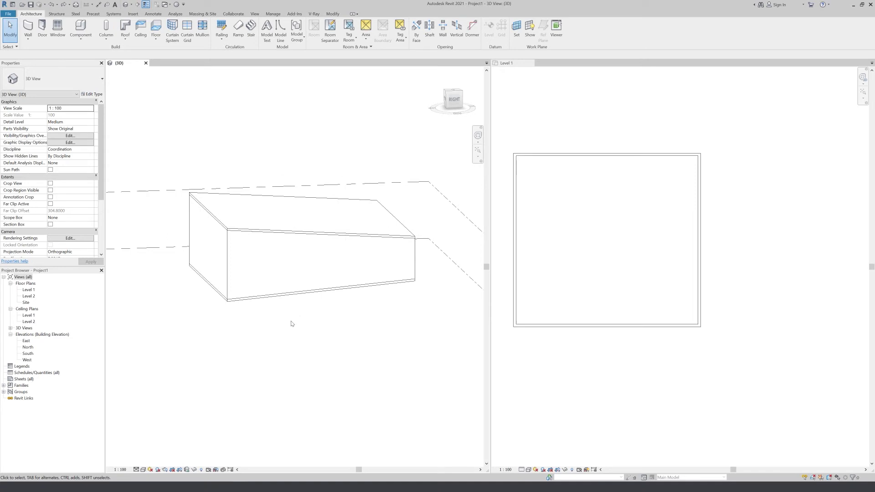
pyautogui.scroll(-2, 794, 374)
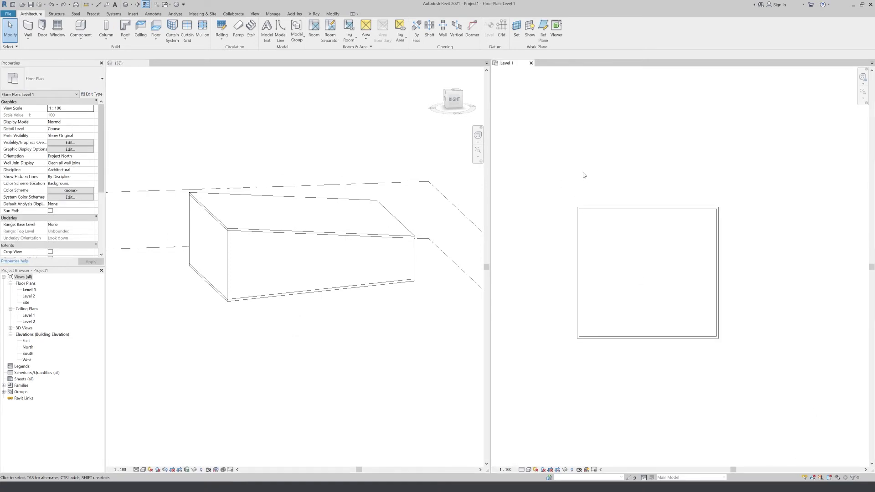
pyautogui.moveTo(759, 184); pyautogui.dragTo(552, 353)
pyautogui.press('Delete')
pyautogui.click(389, 234)
pyautogui.press('Delete')
pyautogui.click(572, 210)
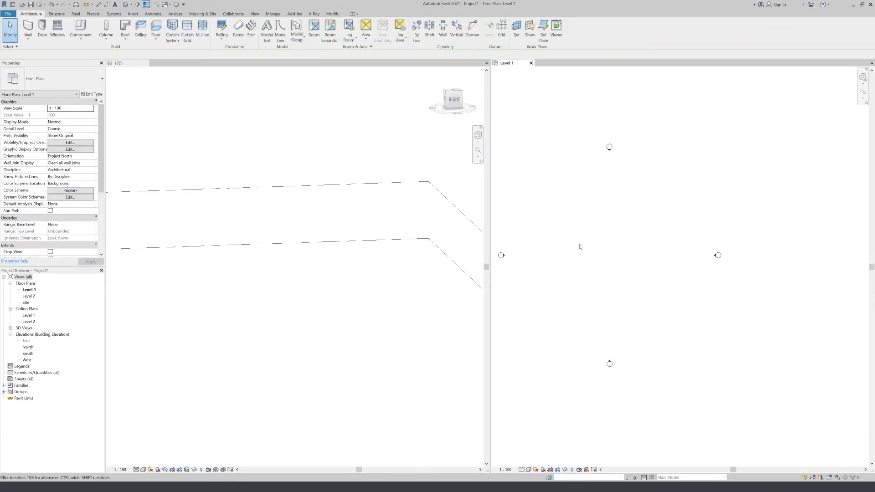
pyautogui.moveTo(613, 259); pyautogui.dragTo(655, 269, button='middle')
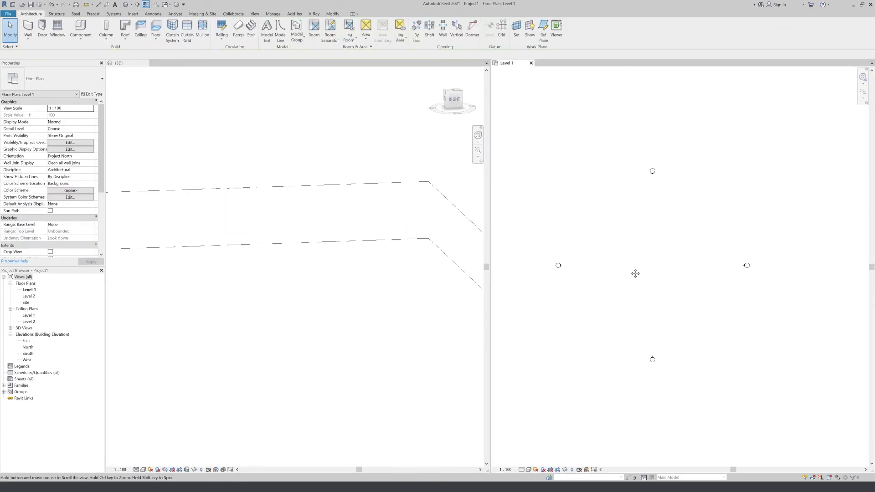
# Draw a horizontal Generic 200mm wall on Level 1
pyautogui.click(29, 26)
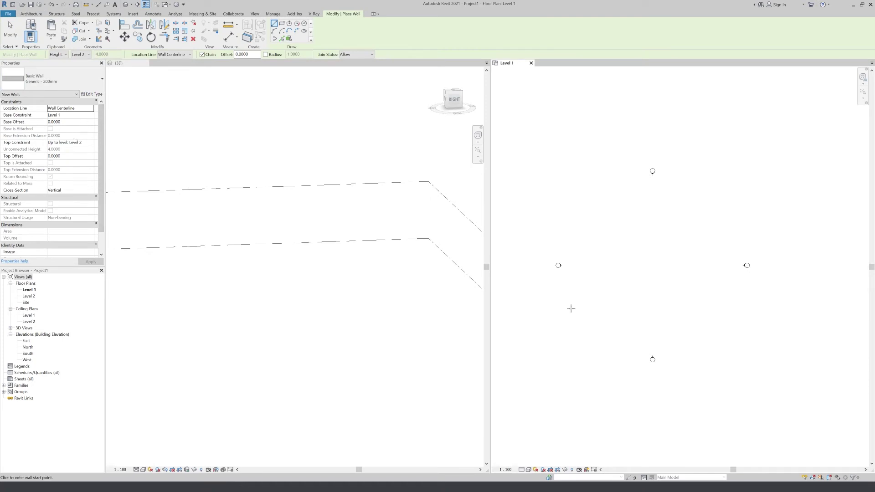
pyautogui.click(599, 260)
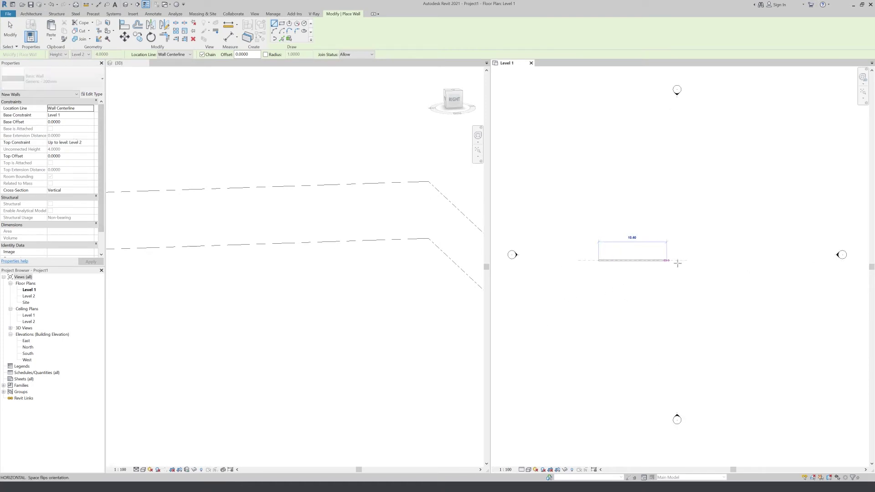
pyautogui.click(731, 261)
pyautogui.press('Escape')
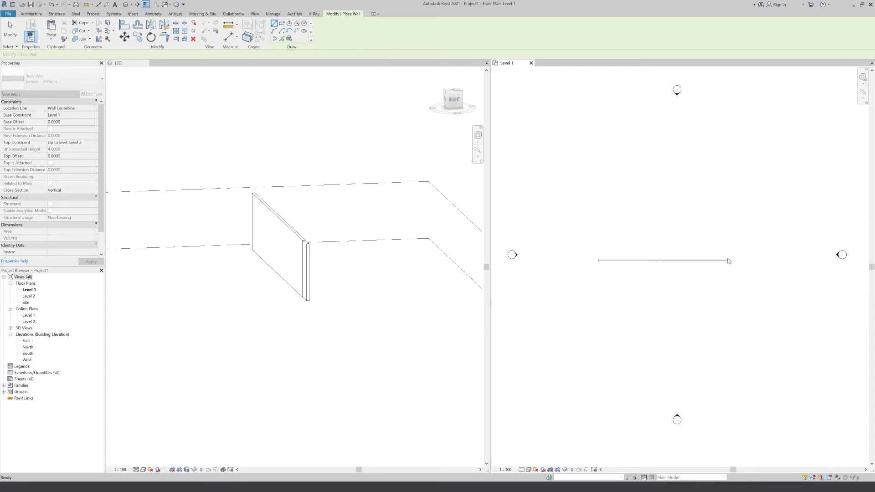
pyautogui.press('Escape')
pyautogui.click(319, 301)
pyautogui.moveTo(309, 314)
pyautogui.keyDown('shift'); pyautogui.mouseDown(button='middle')
pyautogui.moveTo(290, 329)
pyautogui.moveTo(354, 321)
pyautogui.mouseUp(button='middle'); pyautogui.keyUp('shift')
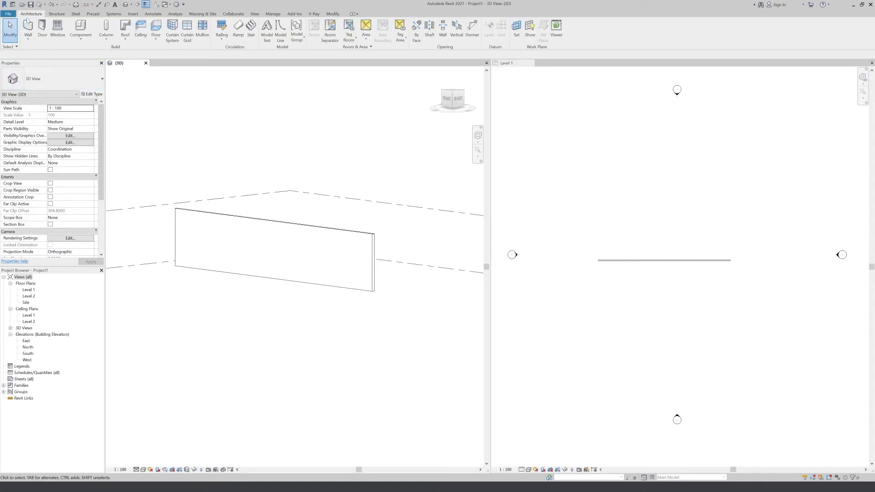
# Draw a Curtain Wall with its base at Level 2 along the same line
pyautogui.click(27, 36)
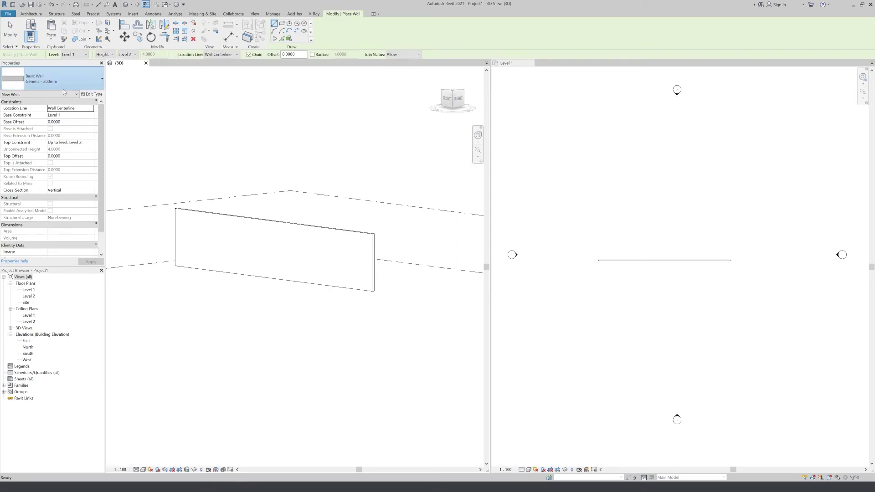
pyautogui.click(52, 78)
pyautogui.scroll(-2, 55, 319)
pyautogui.click(31, 377)
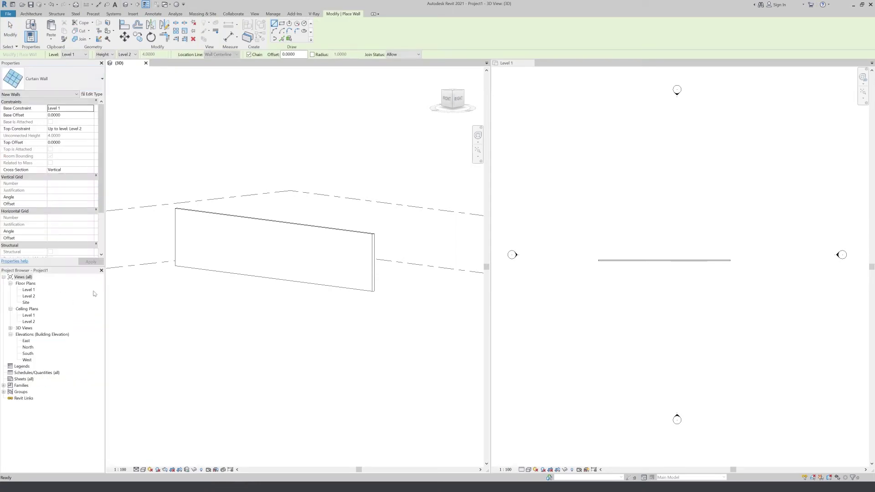
pyautogui.click(90, 109)
pyautogui.click(90, 125)
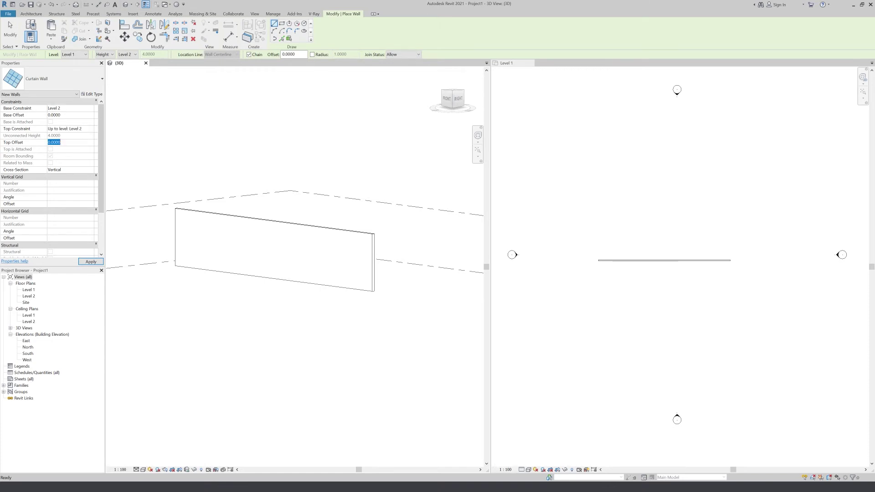
pyautogui.scroll(2, 758, 272)
pyautogui.scroll(2, 744, 268)
pyautogui.scroll(2, 754, 281)
pyautogui.click(763, 278)
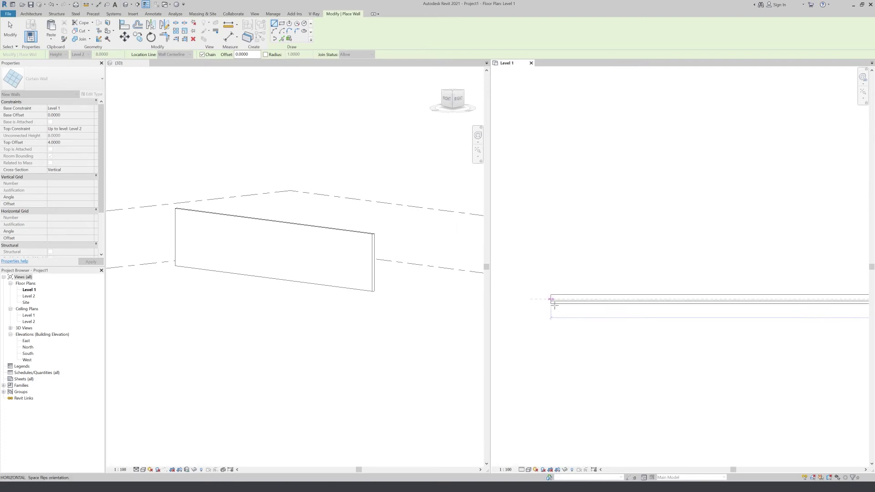
pyautogui.click(559, 300)
pyautogui.press('Escape')
pyautogui.press('Escape')
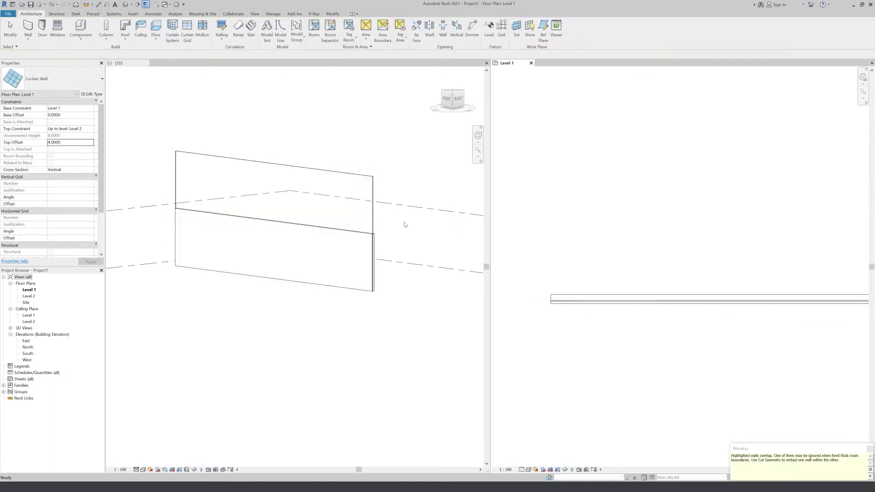
pyautogui.doubleClick(372, 223)
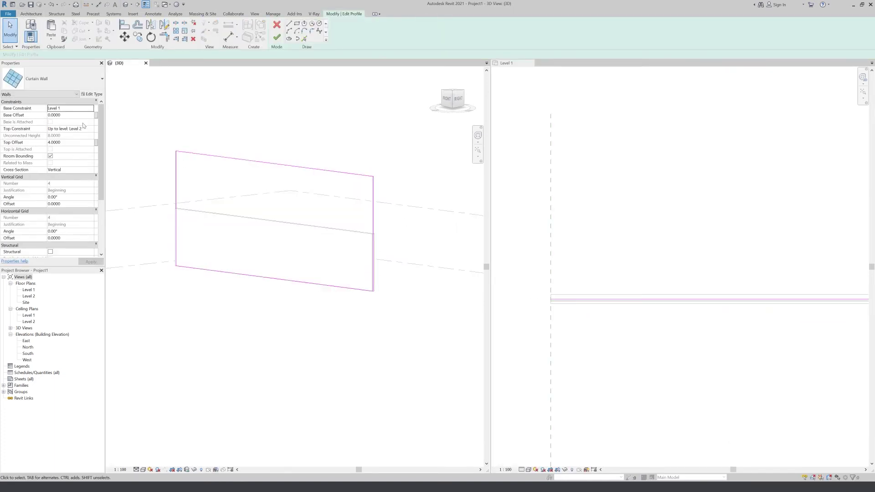
# Leave profile editing and set the curtain wall's base level to Level 2
pyautogui.click(278, 38)
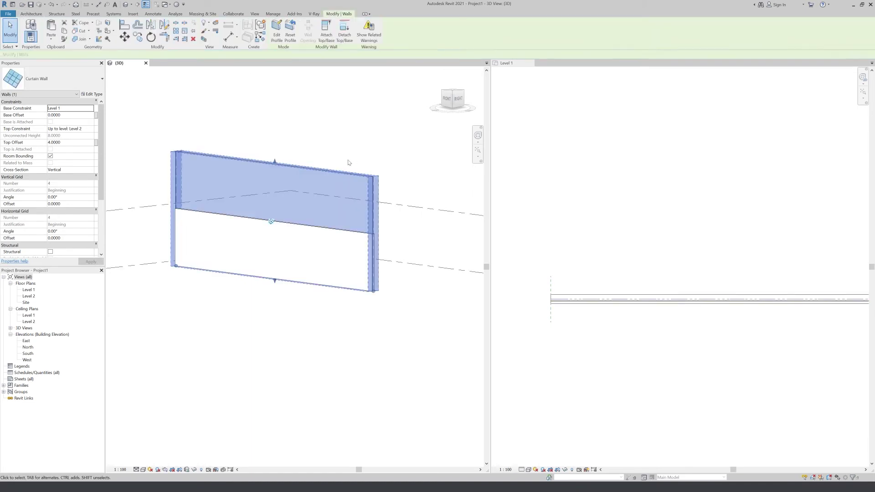
pyautogui.click(92, 110)
pyautogui.click(90, 122)
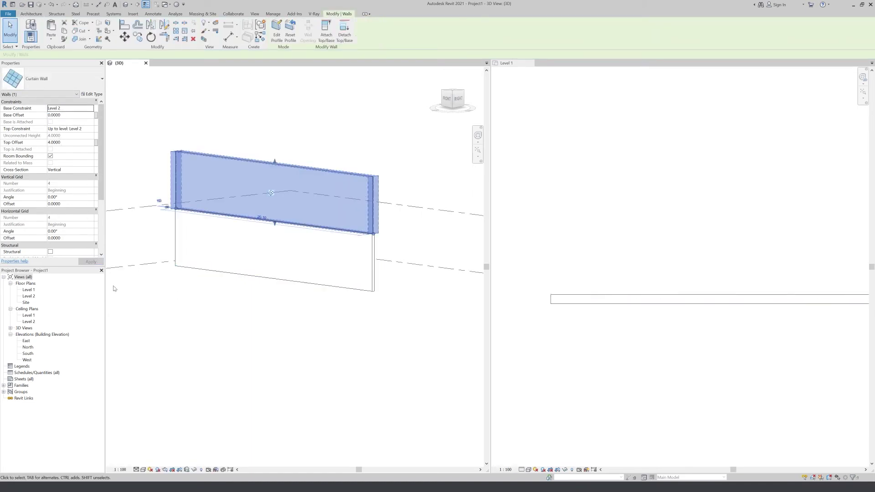
pyautogui.click(383, 393)
# Turn the 3D view to the front and reopen the curtain wall's profile sketch
pyautogui.click(447, 99)
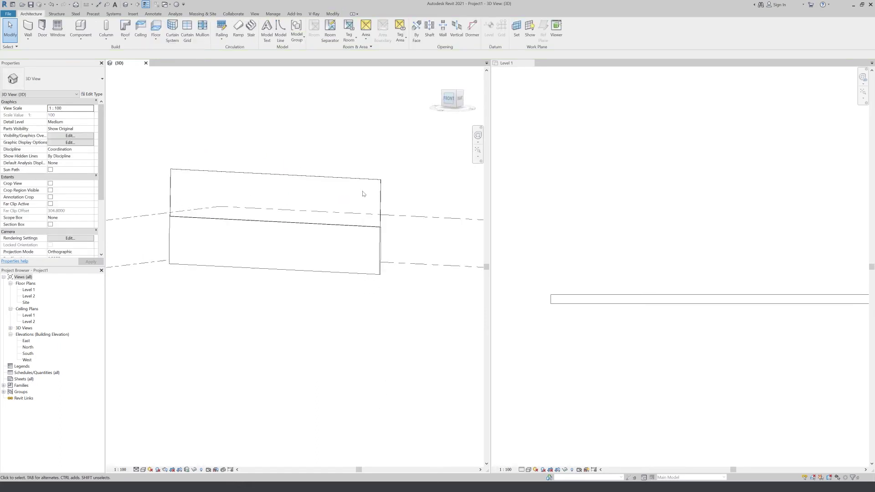
pyautogui.scroll(-2, 372, 285)
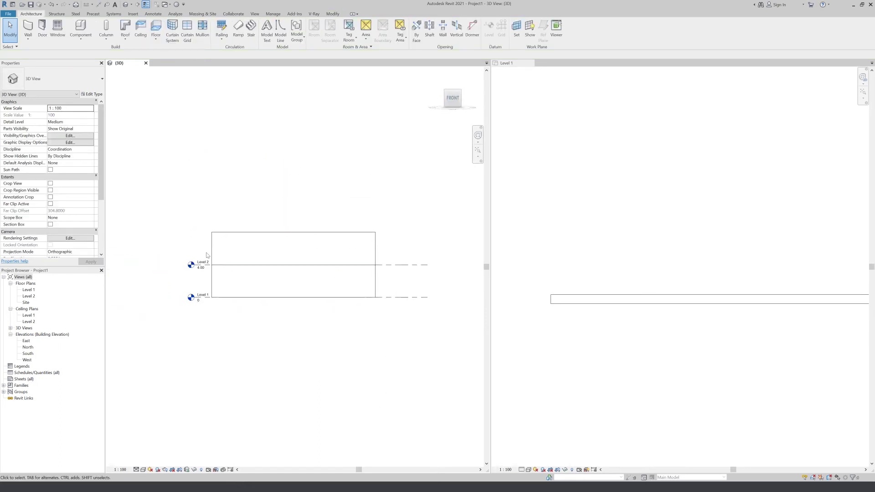
pyautogui.scroll(1, 337, 285)
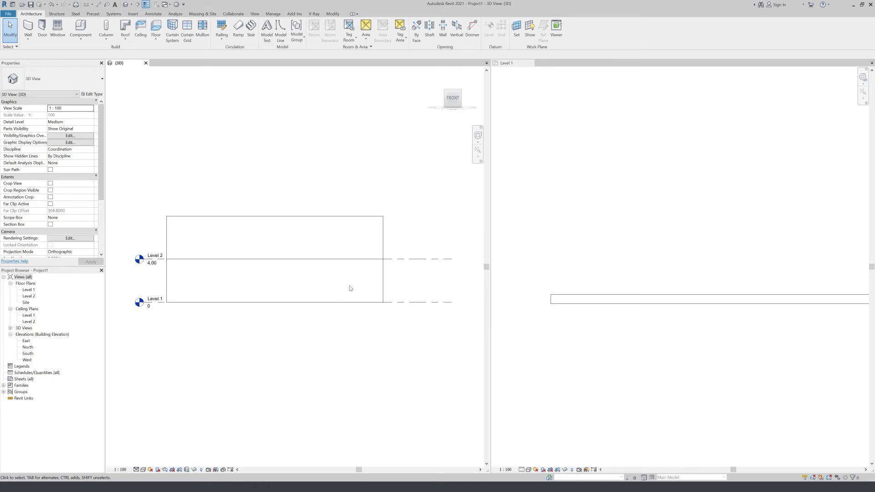
pyautogui.scroll(1, 350, 287)
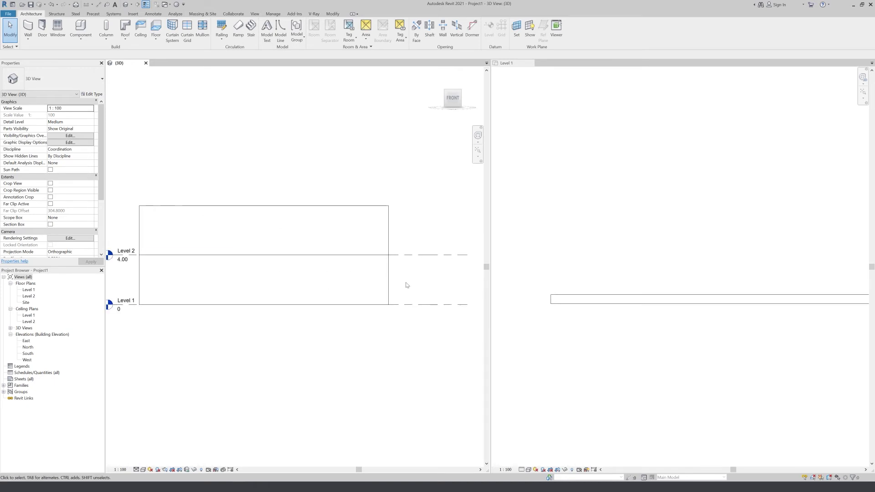
pyautogui.click(387, 238)
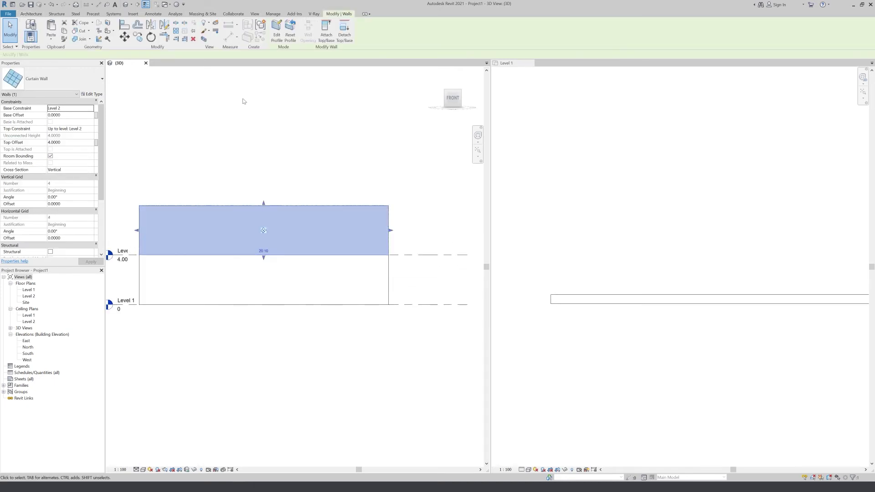
pyautogui.click(277, 28)
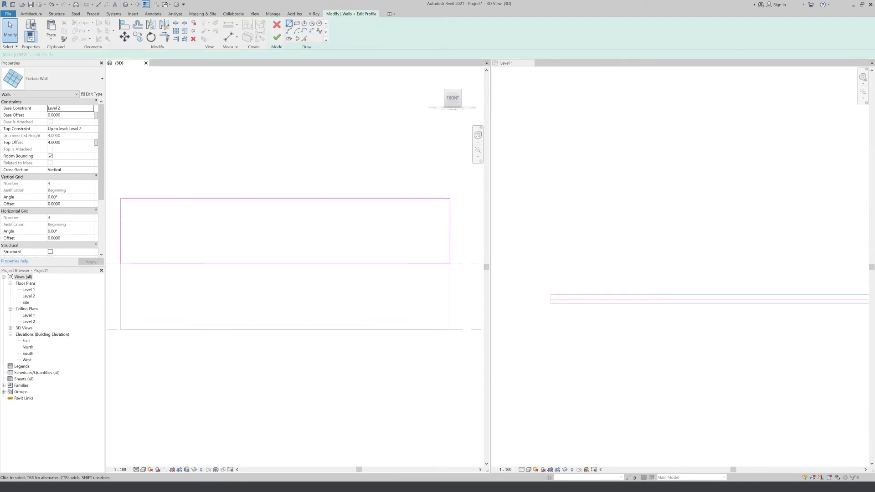
# Sketch a short horizontal line and a slope down to Level 2 on the profile's left
pyautogui.click(290, 25)
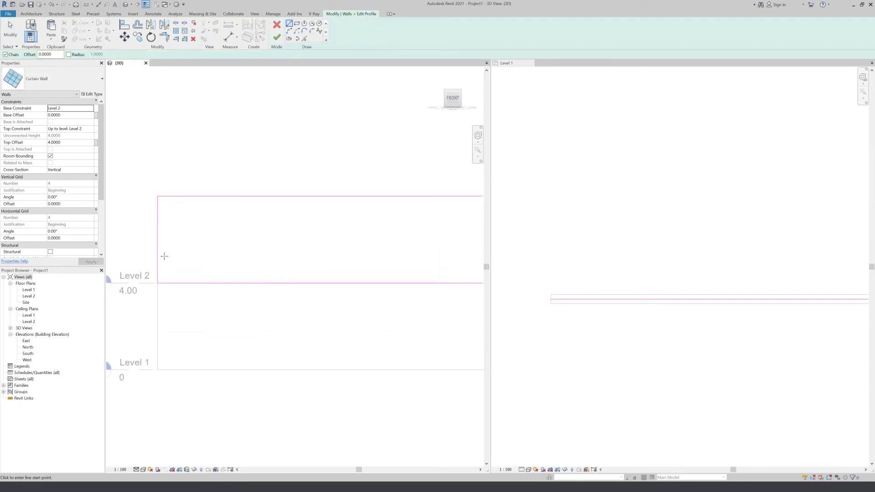
pyautogui.click(158, 239)
pyautogui.click(220, 240)
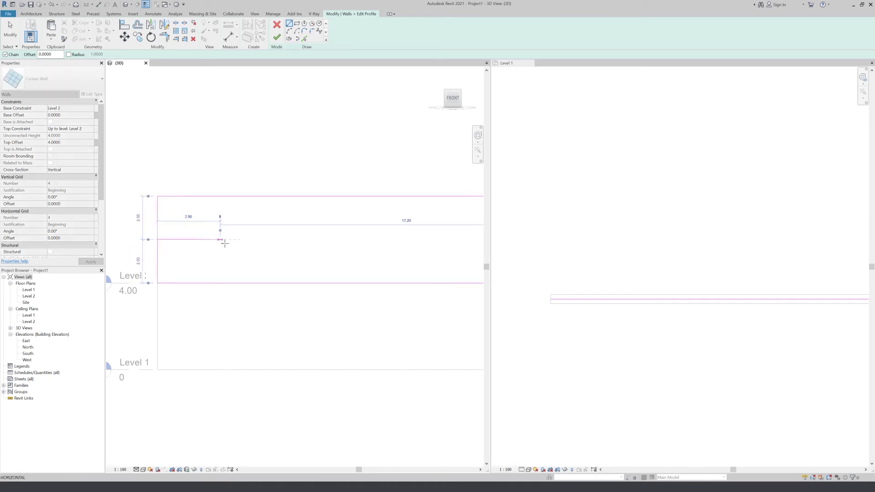
pyautogui.click(282, 283)
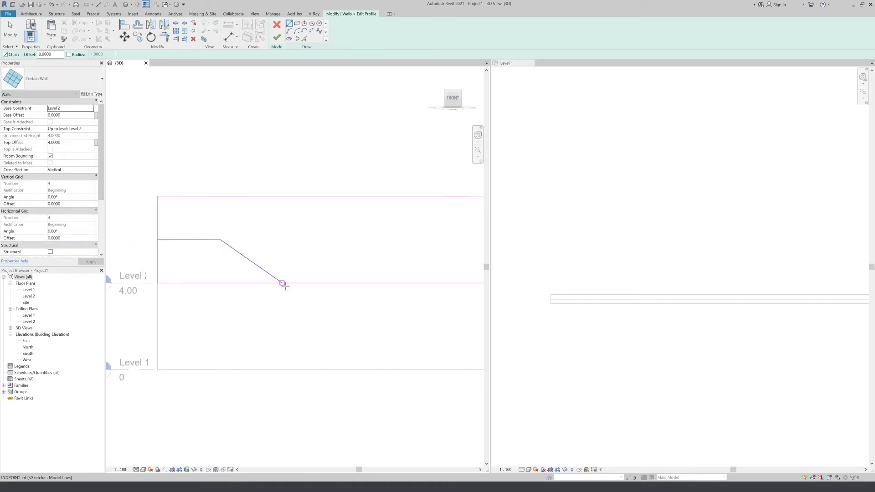
pyautogui.scroll(-3, 219, 265)
pyautogui.press('Escape')
pyautogui.press('Escape')
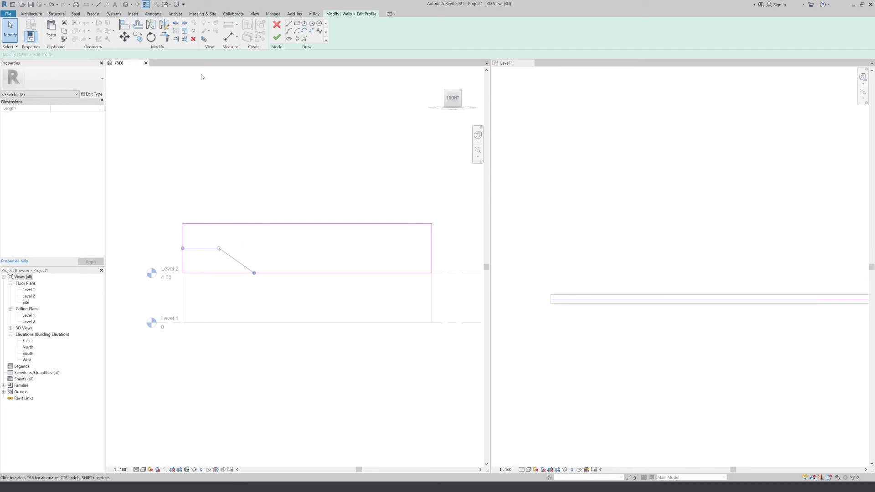
# Mirror the two sketch lines across a vertical axis to the right side
pyautogui.click(164, 24)
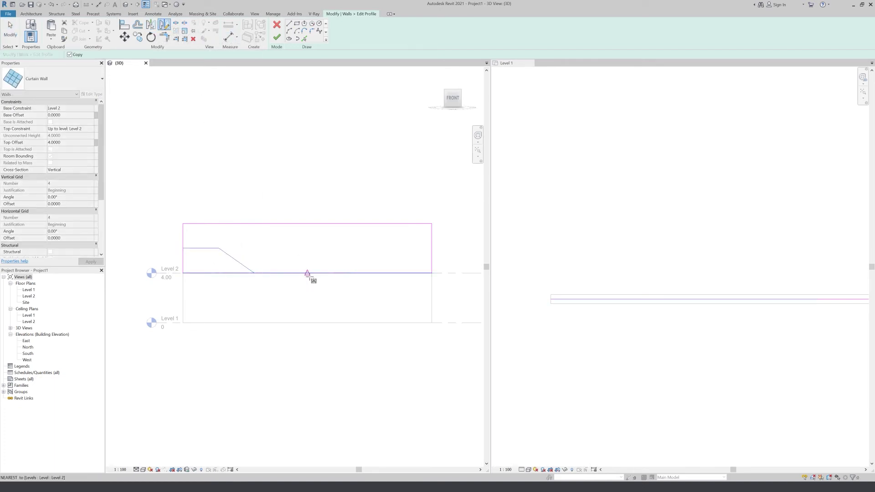
pyautogui.click(308, 273)
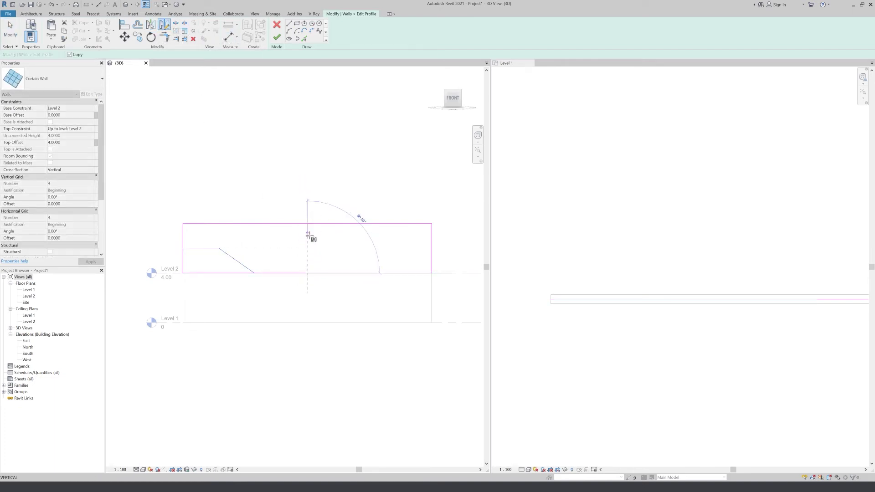
pyautogui.click(308, 229)
pyautogui.click(317, 262)
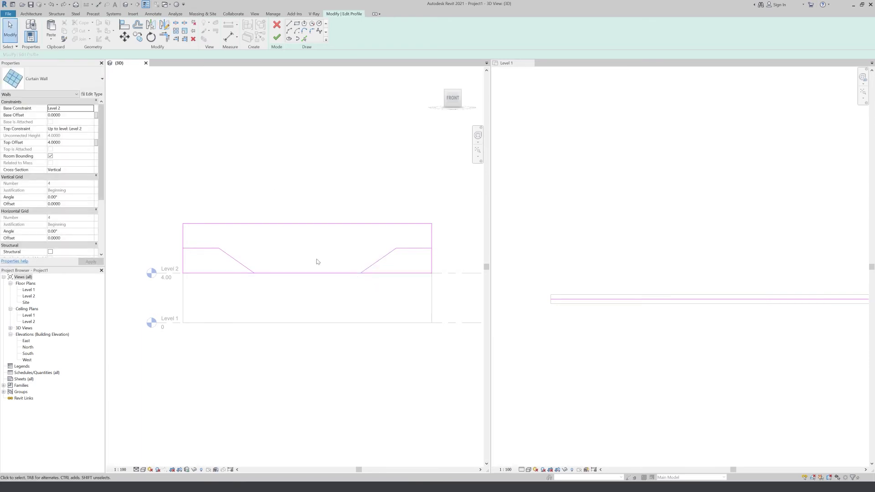
# Trim the profile lines to corners, forming the trapezoidal notch, and finish the profile
pyautogui.press('t')
pyautogui.press('r')
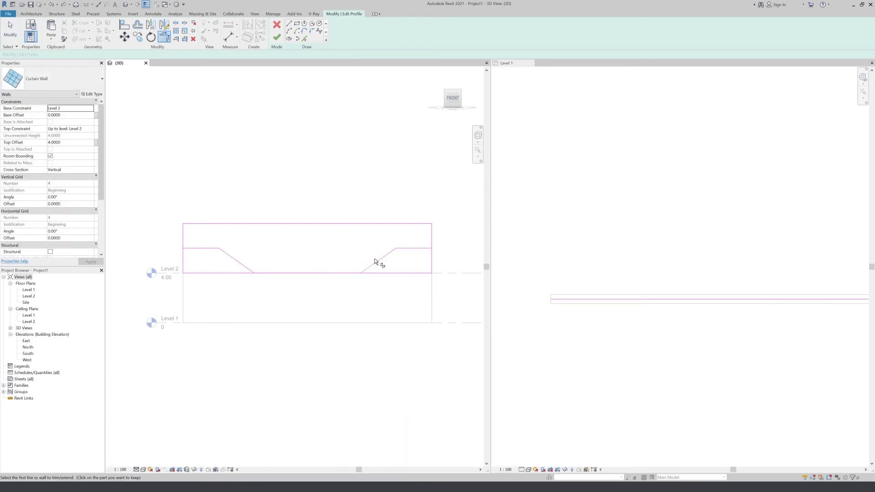
pyautogui.click(367, 269)
pyautogui.click(268, 274)
pyautogui.click(426, 248)
pyautogui.click(183, 236)
pyautogui.click(276, 40)
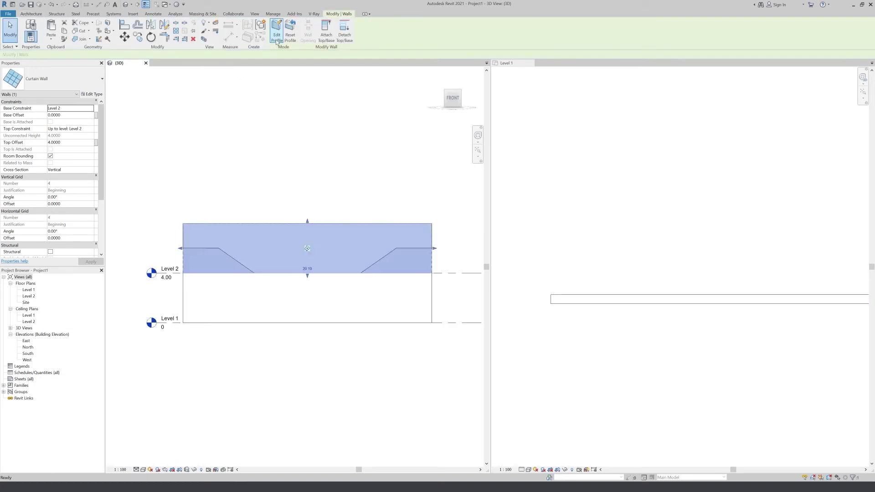
pyautogui.click(379, 183)
# Attach the basic wall's top to the notched curtain wall above it
pyautogui.moveTo(452, 102); pyautogui.dragTo(436, 116)
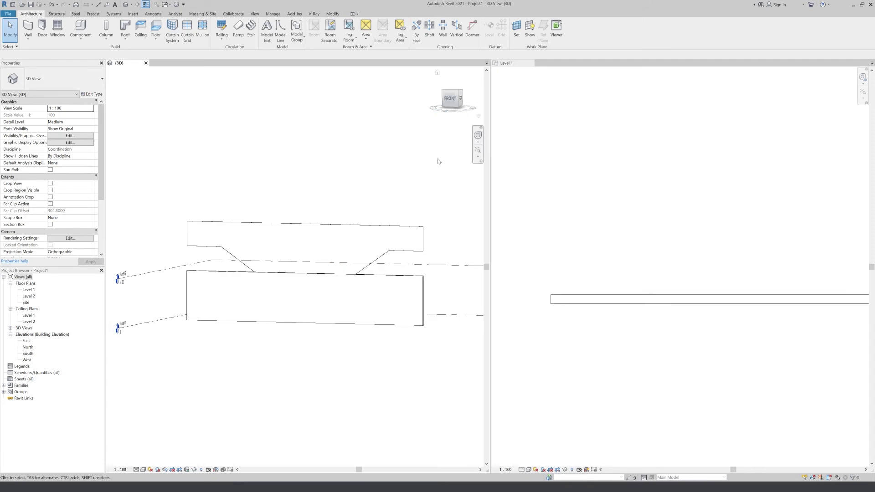
pyautogui.click(424, 302)
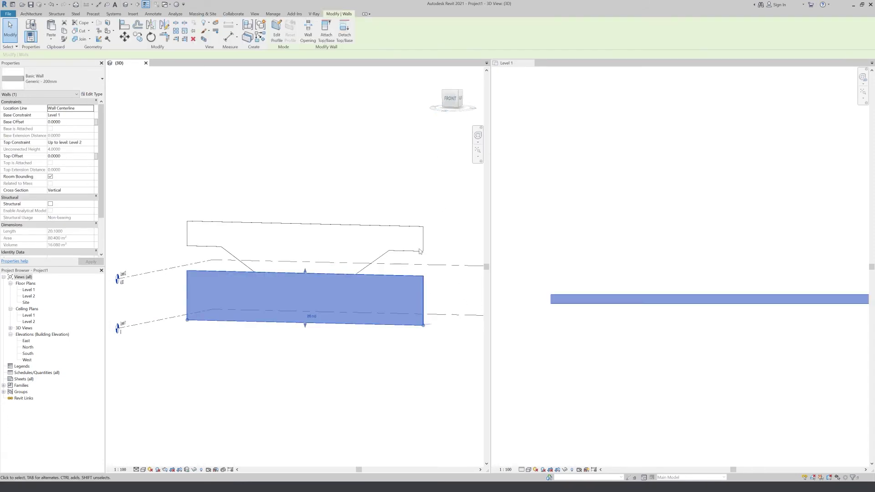
pyautogui.click(327, 40)
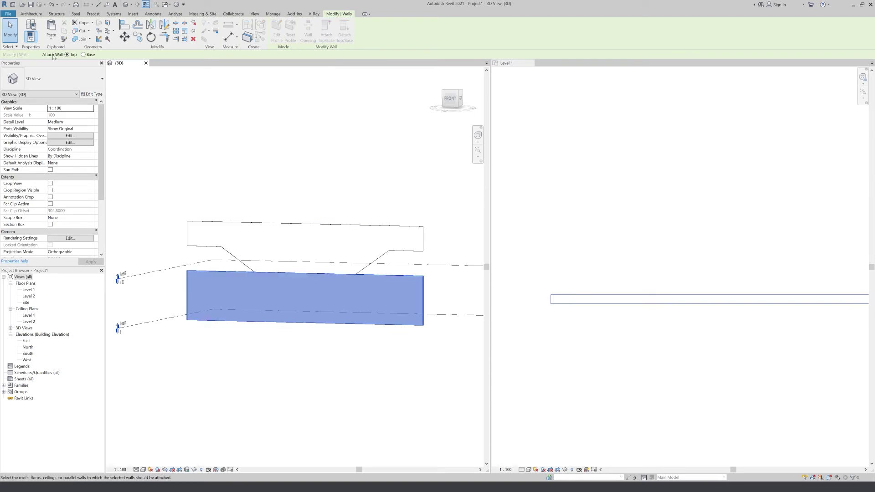
pyautogui.click(397, 230)
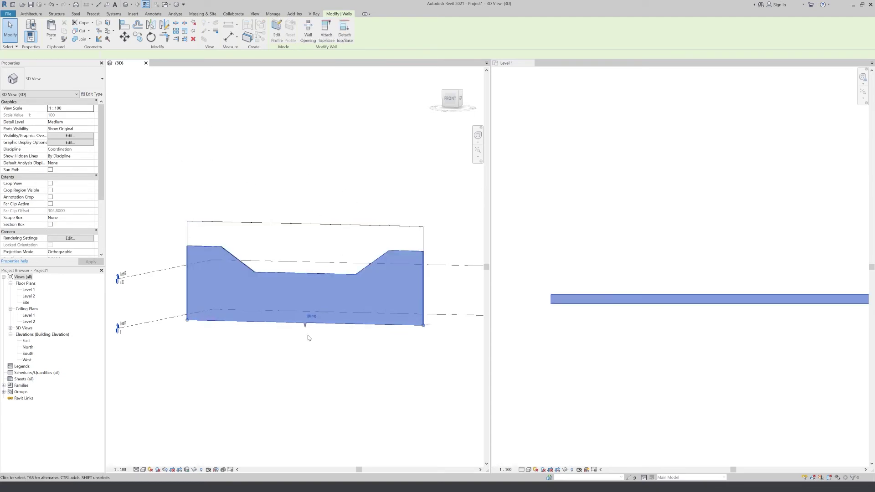
pyautogui.click(307, 359)
# Orbit to an angled view and set the 3D visual style to Shaded
pyautogui.keyDown('shift'); pyautogui.moveTo(343, 359); pyautogui.dragTo(343, 381, button='middle'); pyautogui.keyUp('shift')
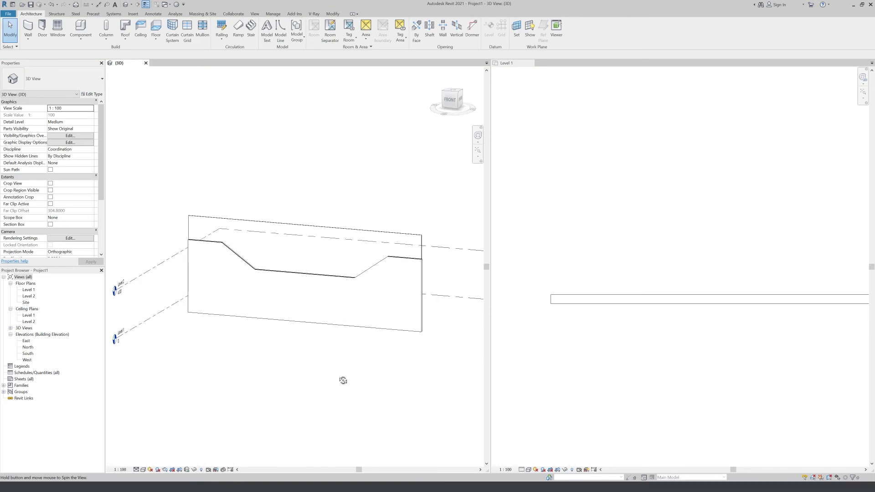
pyautogui.click(143, 470)
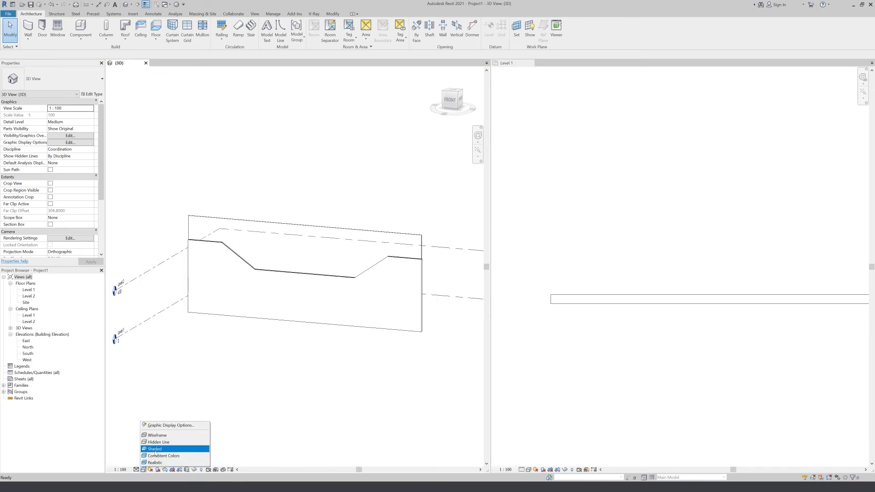
pyautogui.click(152, 450)
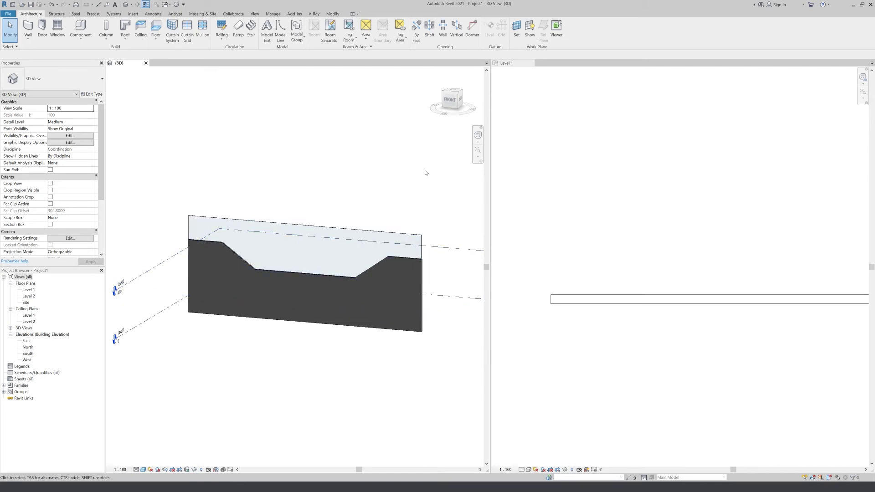
pyautogui.click(394, 229)
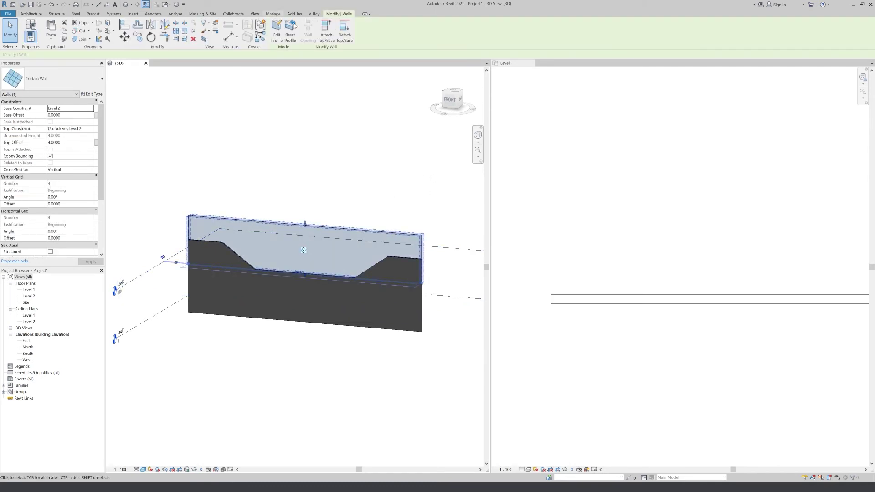
# Enter Edit Profile on the curtain wall and draw a vertical guide line through its middle
pyautogui.click(276, 31)
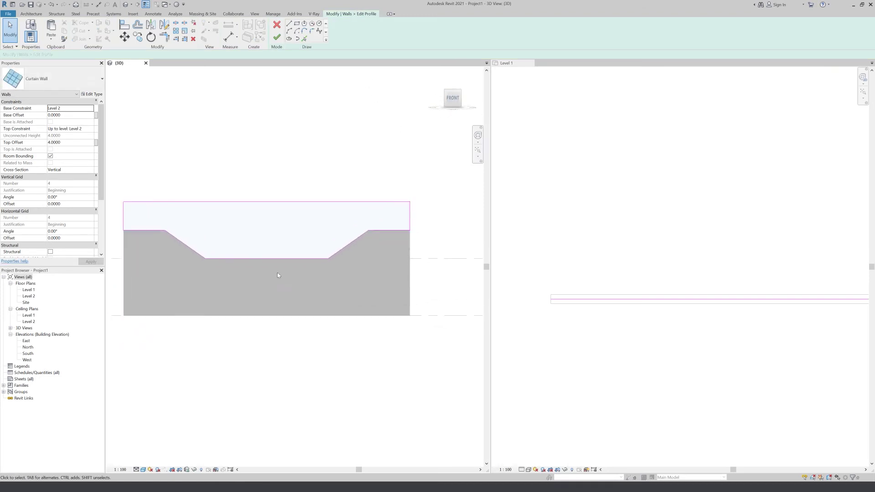
pyautogui.press('l')
pyautogui.press('i')
pyautogui.click(269, 260)
pyautogui.press('Escape')
pyautogui.press('Escape')
# Copy a horizontal profile line so the copy is centred on the middle guide line
pyautogui.click(403, 228)
pyautogui.click(137, 37)
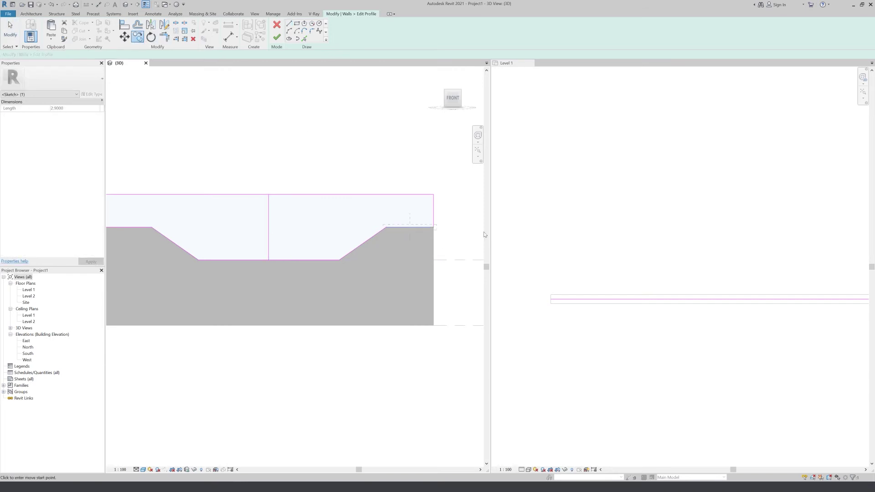
pyautogui.click(413, 228)
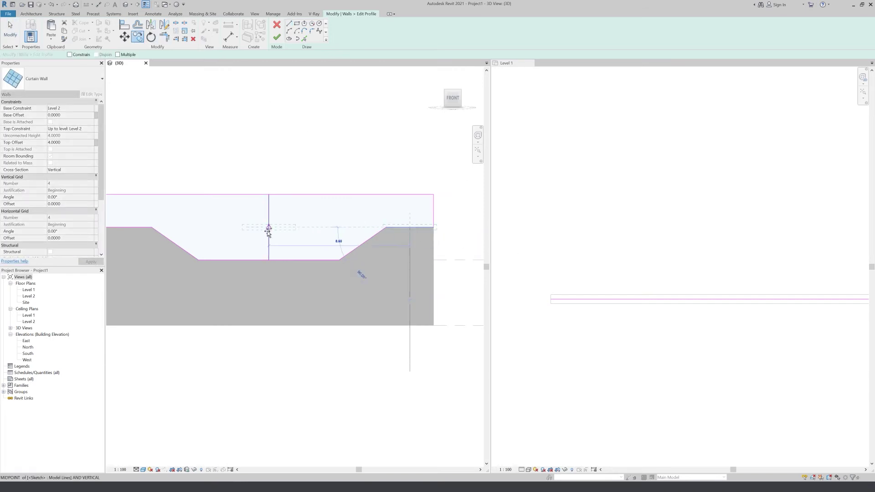
pyautogui.click(269, 227)
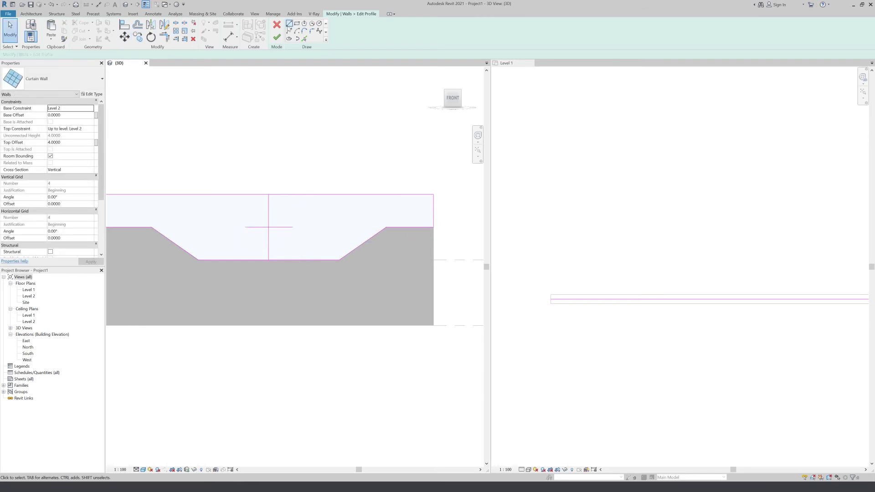
# Draw two slanted lines from the copied segment's ends down to the bottom edge
pyautogui.click(290, 25)
pyautogui.click(246, 227)
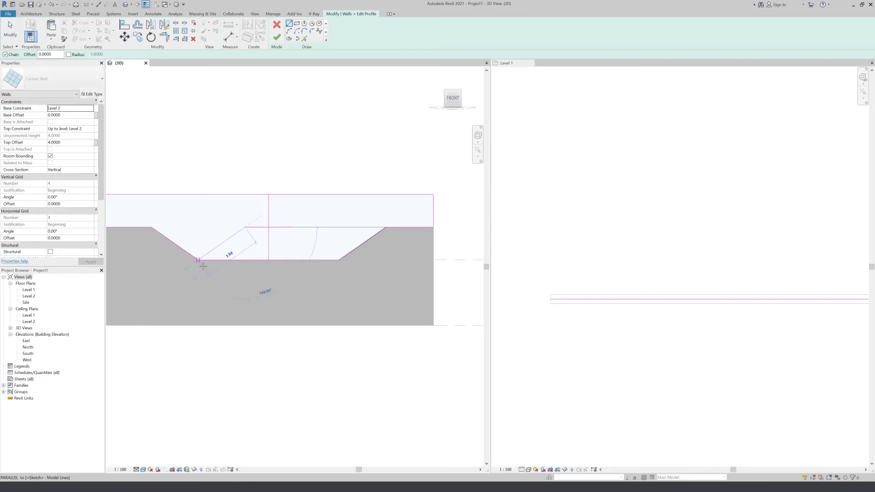
pyautogui.click(199, 260)
pyautogui.press('Escape')
pyautogui.click(292, 227)
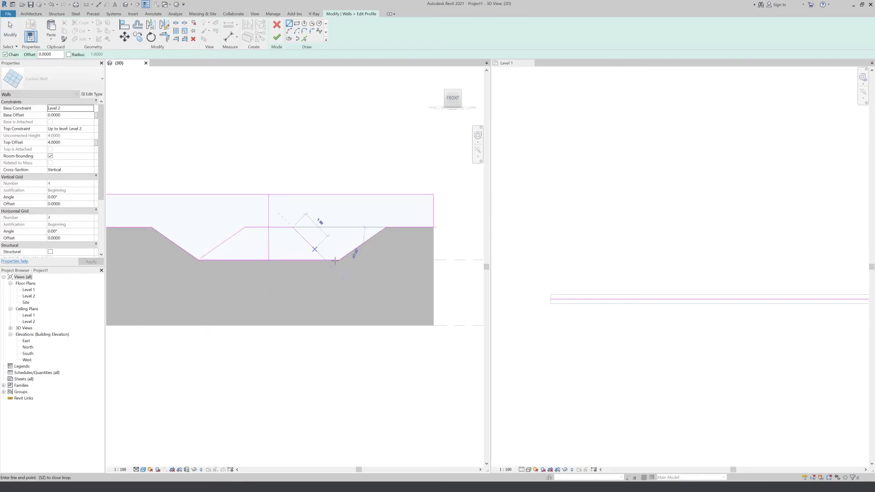
pyautogui.click(339, 259)
pyautogui.press('Escape')
pyautogui.press('Escape')
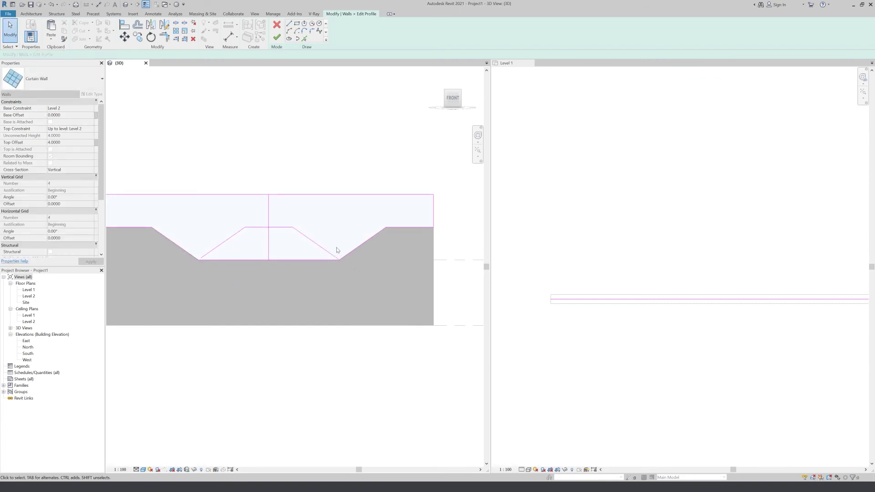
# Trim the slanted lines to corners, delete the guide line, and finish the profile edit
pyautogui.press('t')
pyautogui.press('r')
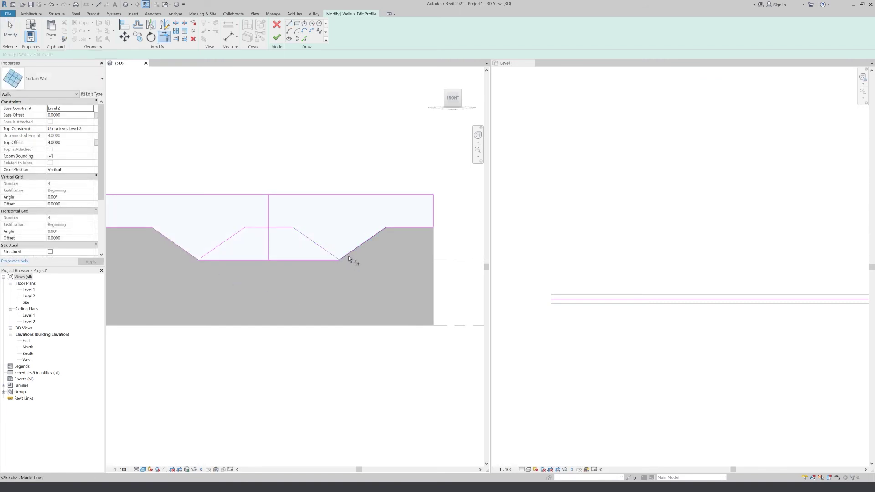
pyautogui.click(203, 256)
pyautogui.click(187, 251)
pyautogui.press('Escape')
pyautogui.click(228, 260)
pyautogui.click(271, 246)
pyautogui.press('Delete')
pyautogui.scroll(-1, 370, 281)
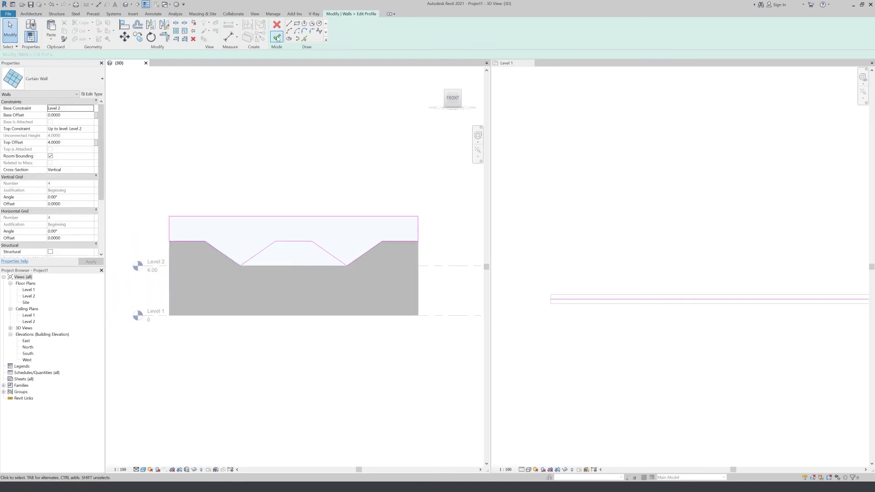
pyautogui.click(277, 38)
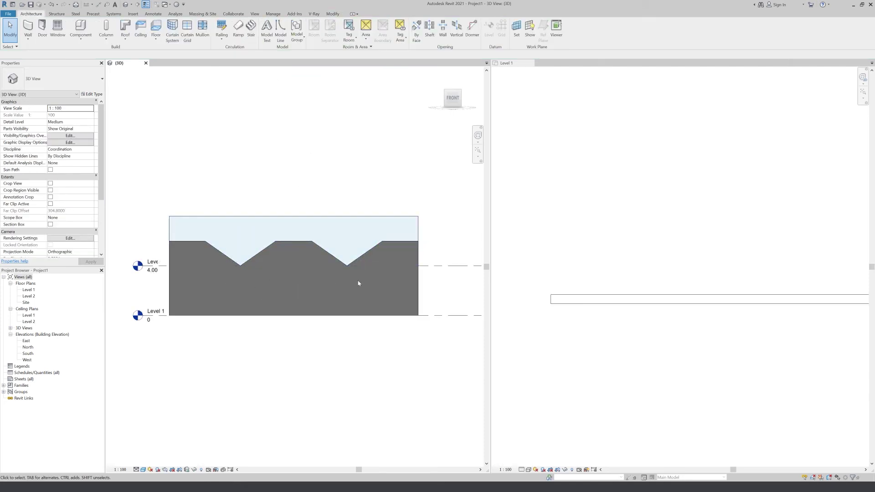
# Open the East elevation view
pyautogui.click(322, 180)
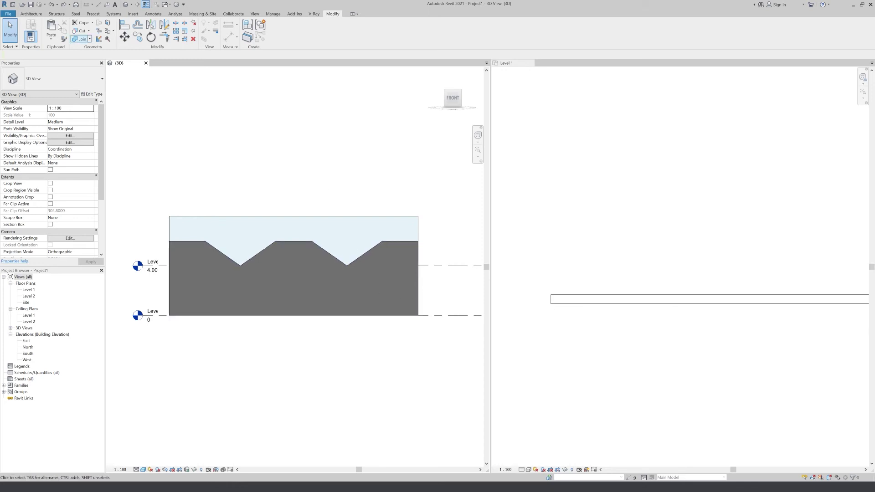
pyautogui.click(39, 15)
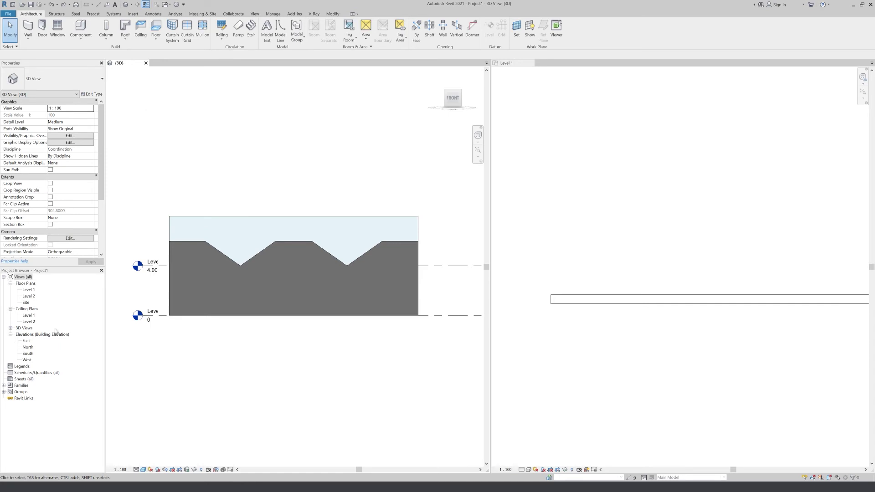
pyautogui.doubleClick(26, 341)
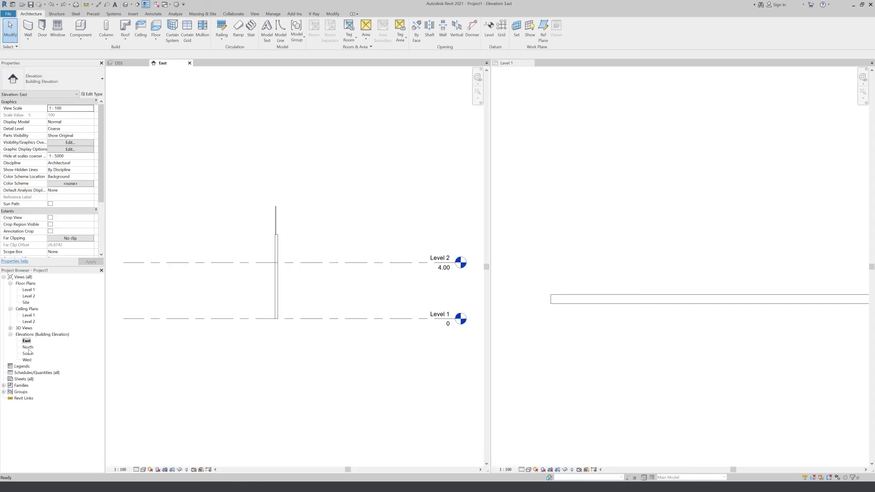
# Open the North elevation, close East, and delete the curtain wall
pyautogui.doubleClick(28, 347)
pyautogui.click(176, 65)
pyautogui.click(189, 64)
pyautogui.click(433, 233)
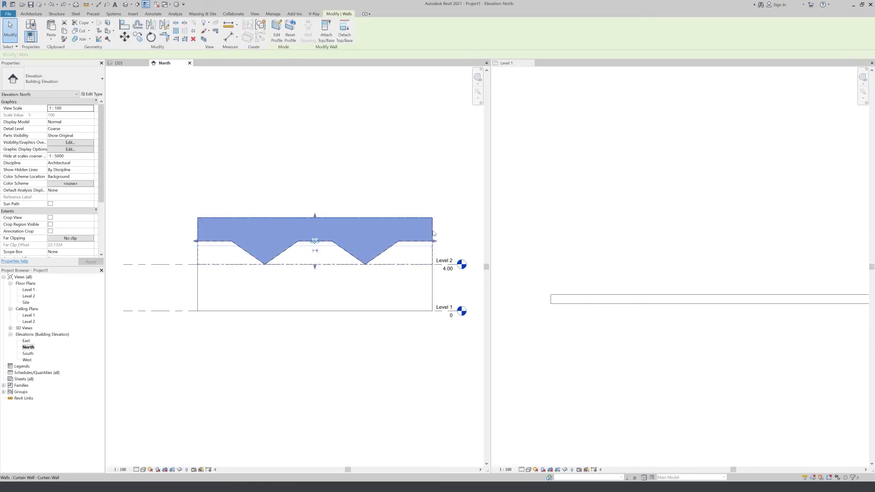
pyautogui.press('Delete')
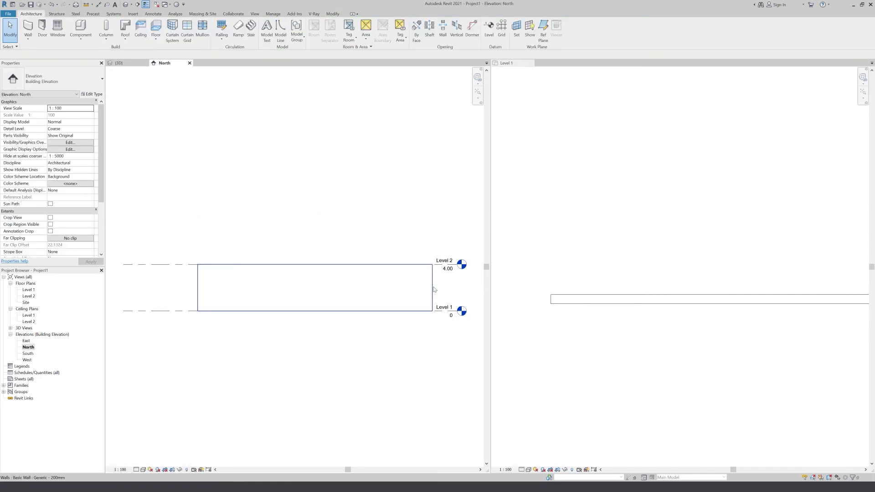
# Set the North elevation's visual style to Shaded
pyautogui.moveTo(433, 290); pyautogui.dragTo(416, 288, button='middle')
pyautogui.click(142, 469)
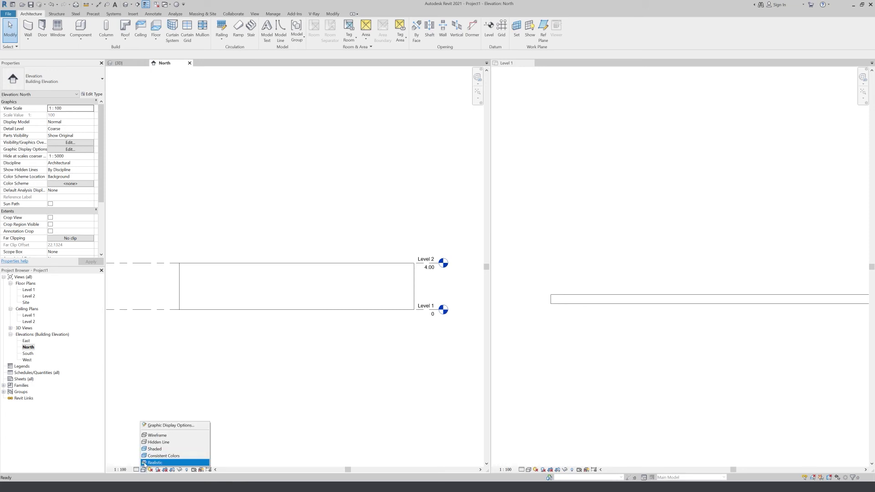
pyautogui.click(158, 449)
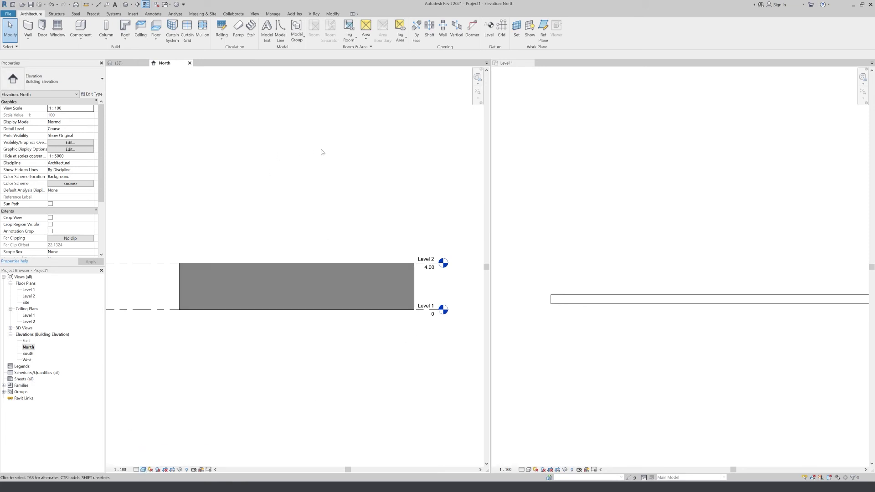
# Draw a reference plane sloping upward to the right above the wall
pyautogui.click(541, 32)
pyautogui.click(166, 235)
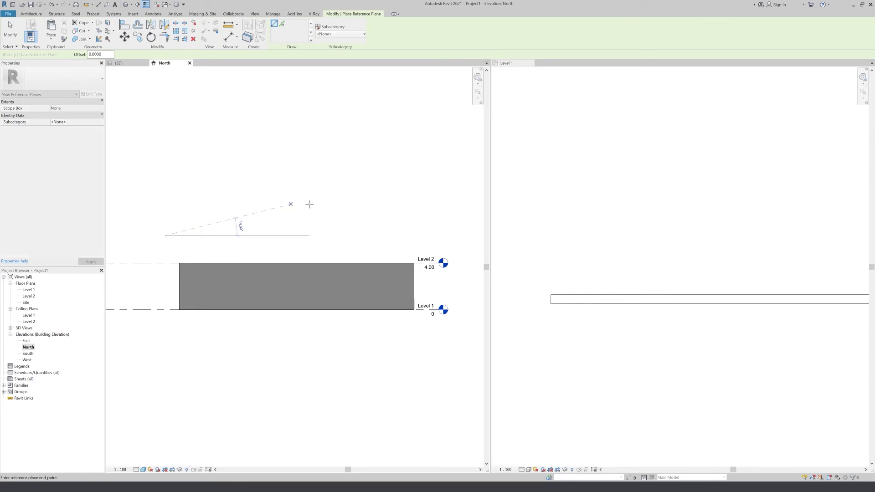
pyautogui.click(410, 166)
pyautogui.press('Escape')
pyautogui.press('Escape')
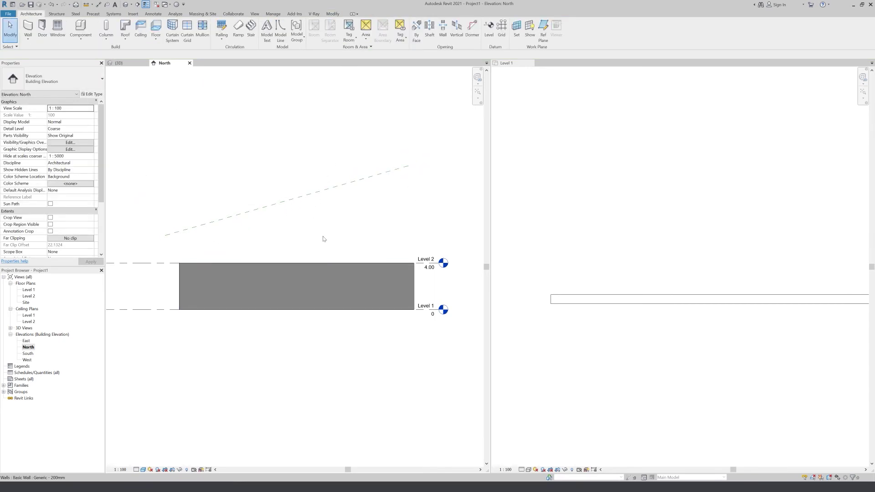
# Attach the flat wall's top to the sloped reference plane, restoring it after an accidental delete
pyautogui.click(244, 315)
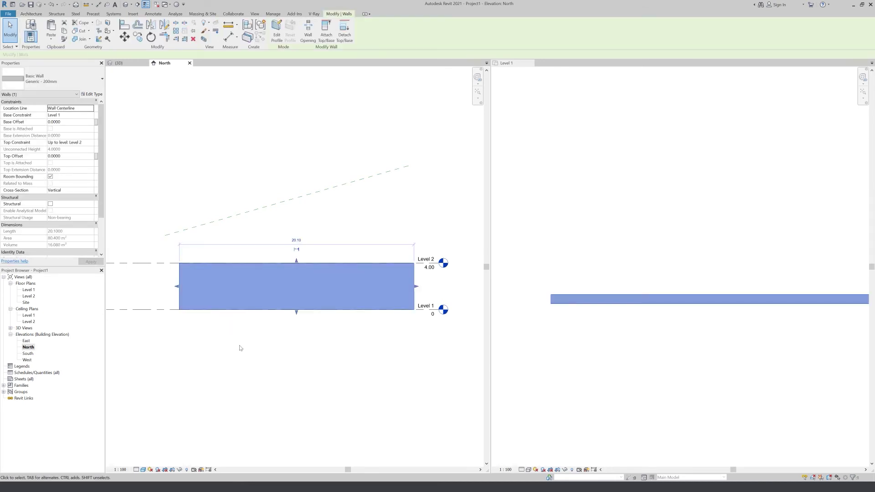
pyautogui.click(326, 29)
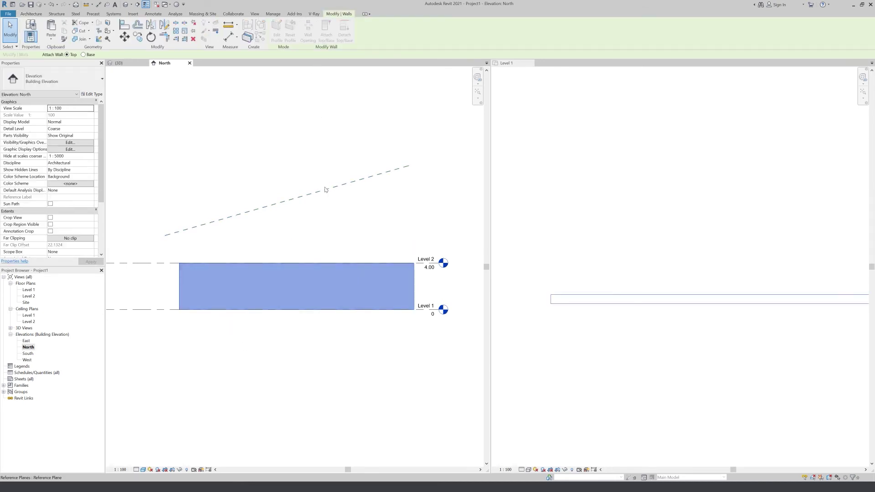
pyautogui.click(325, 190)
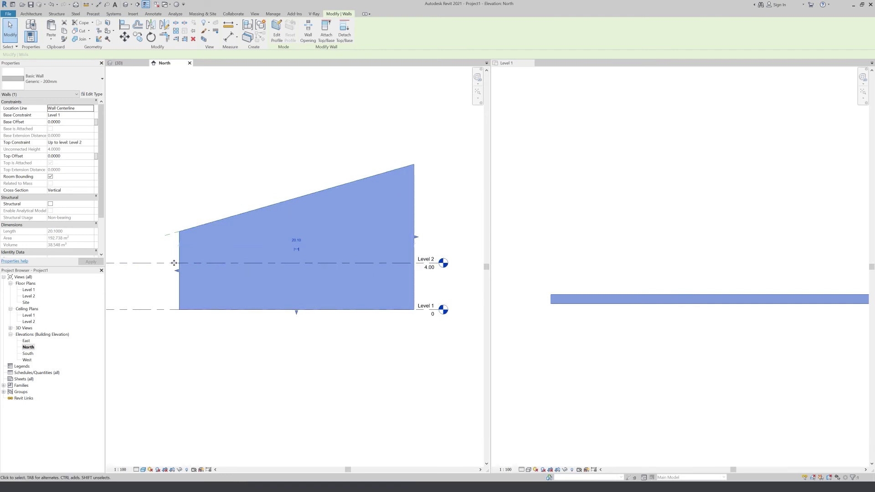
pyautogui.click(171, 235)
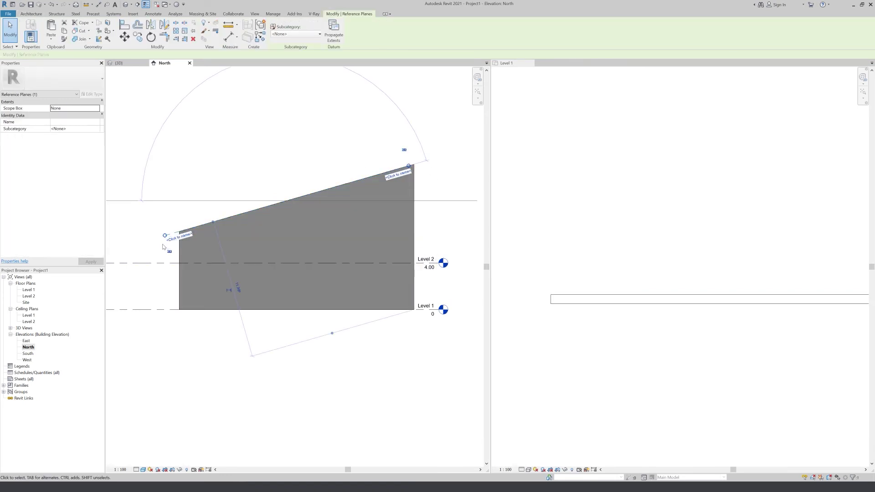
pyautogui.press('Delete')
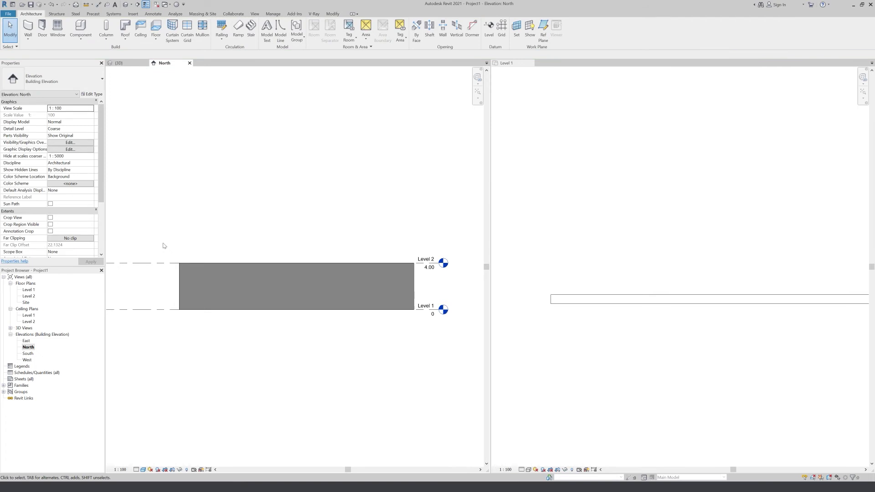
pyautogui.hotkey('ctrl', 'z')
# Rotate the reference plane to a shallower slope and drag it slightly lower
pyautogui.click(172, 235)
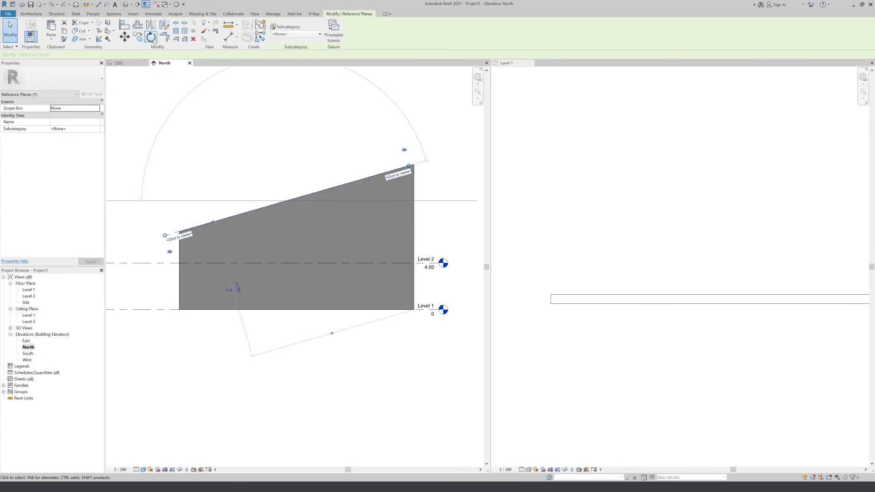
pyautogui.click(152, 39)
pyautogui.click(180, 232)
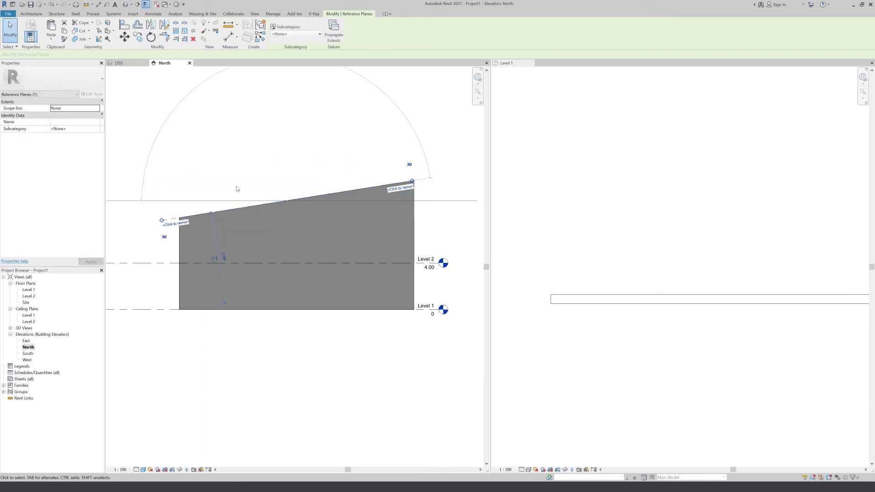
pyautogui.click(172, 222)
pyautogui.moveTo(172, 225); pyautogui.dragTo(175, 237)
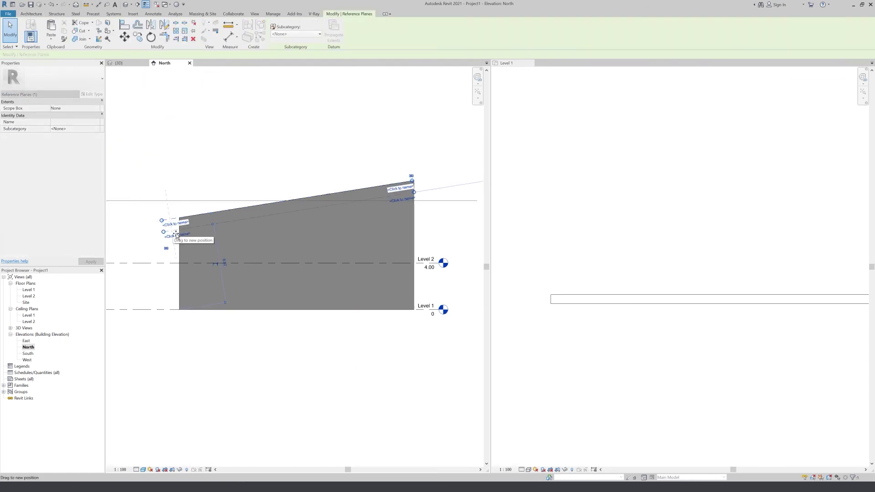
pyautogui.click(179, 216)
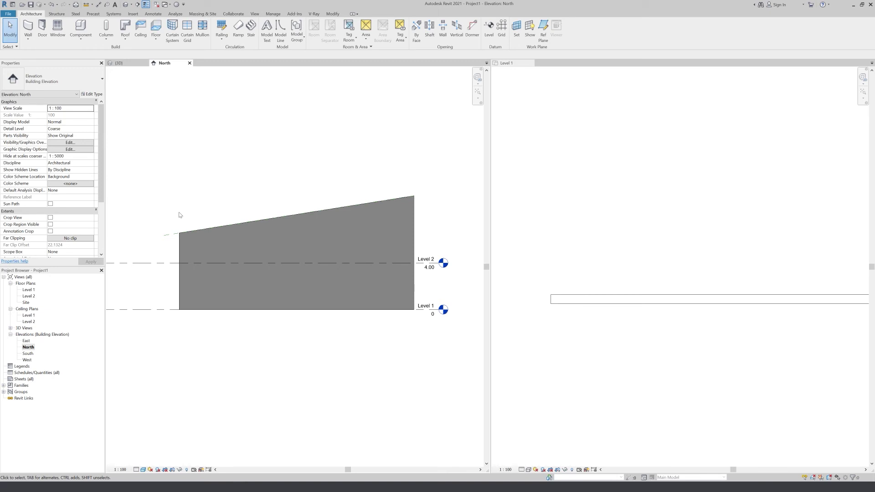
pyautogui.click(181, 277)
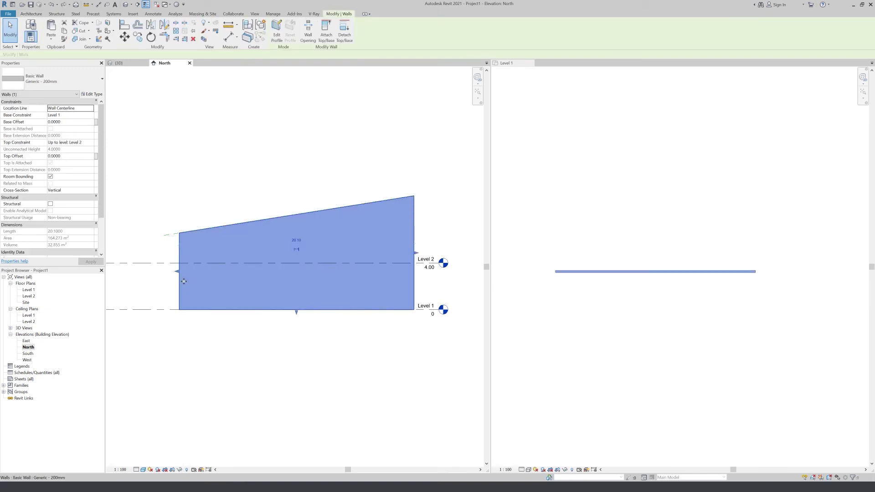
# Delete the sloped wall and start a Generic - 200mm wall in the Level 1 plan
pyautogui.press('Delete')
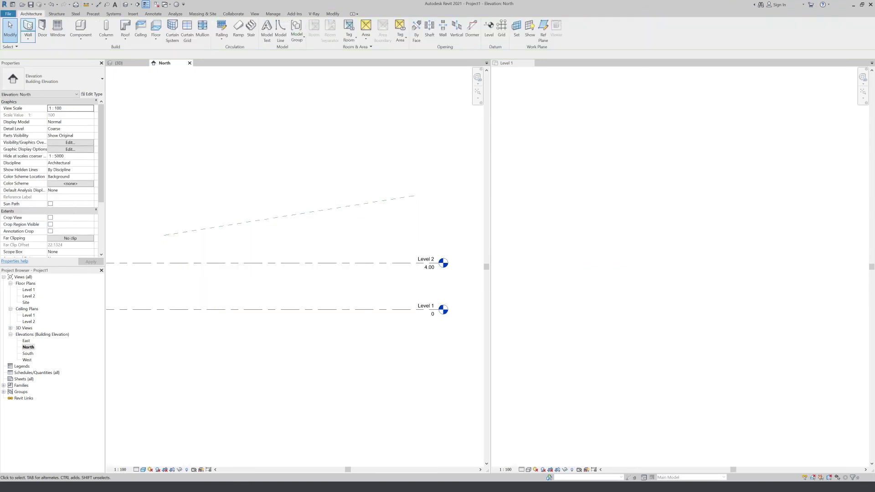
pyautogui.click(518, 180)
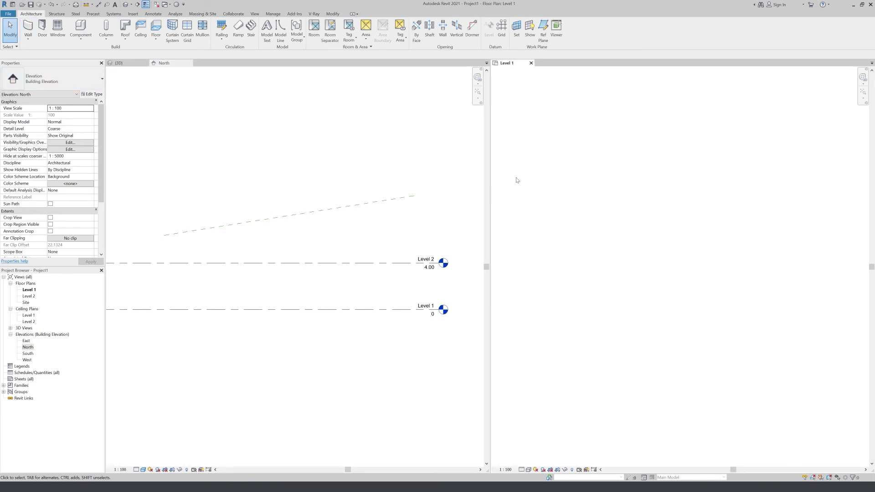
pyautogui.click(29, 27)
pyautogui.click(59, 80)
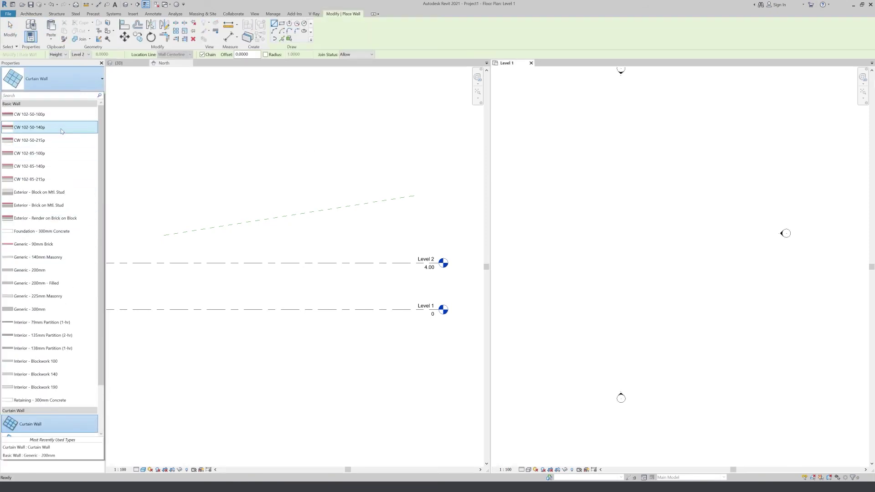
pyautogui.click(57, 271)
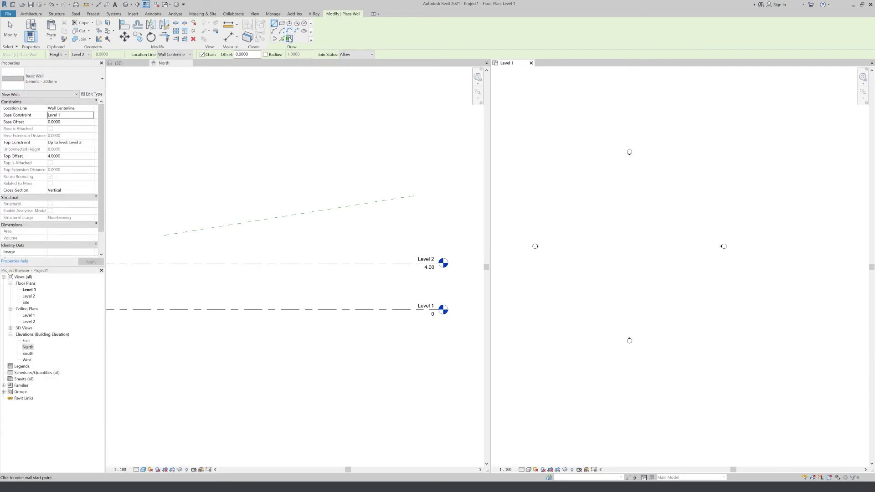
# Draw the first arc wall with start, end and radius points
pyautogui.scroll(1, 588, 247)
pyautogui.click(575, 250)
pyautogui.scroll(2, 594, 250)
pyautogui.click(613, 252)
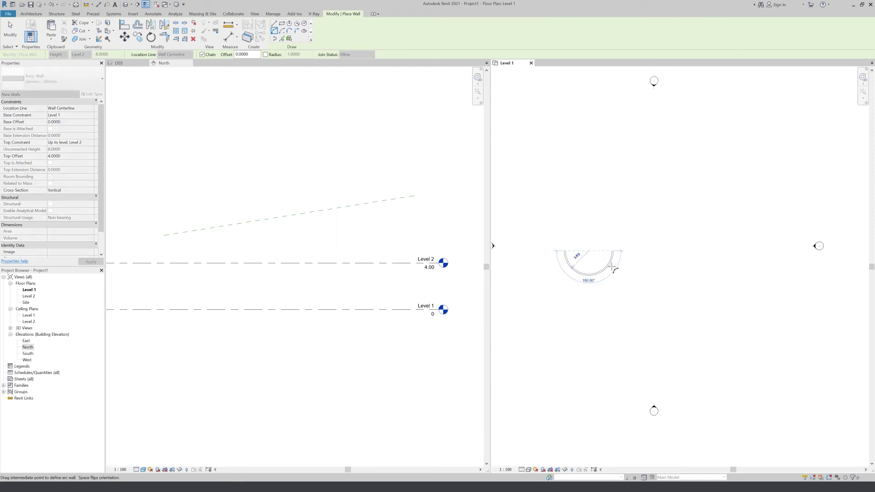
pyautogui.scroll(2, 615, 267)
pyautogui.click(606, 256)
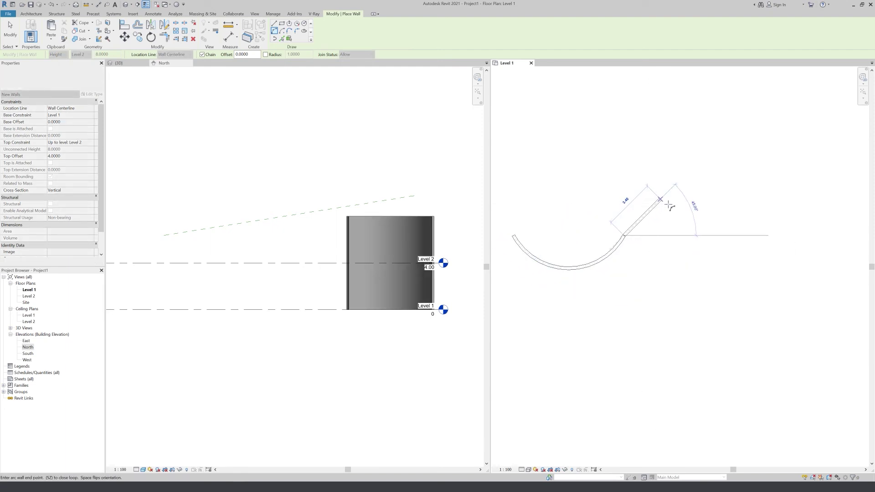
# Continue the chain with tangent arc walls to form a wavy line
pyautogui.click(673, 177)
pyautogui.scroll(-3, 673, 177)
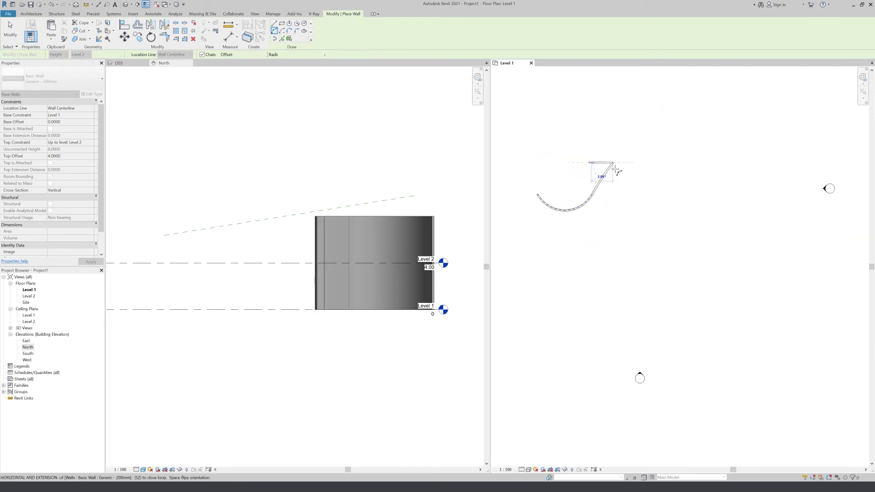
pyautogui.scroll(1, 688, 181)
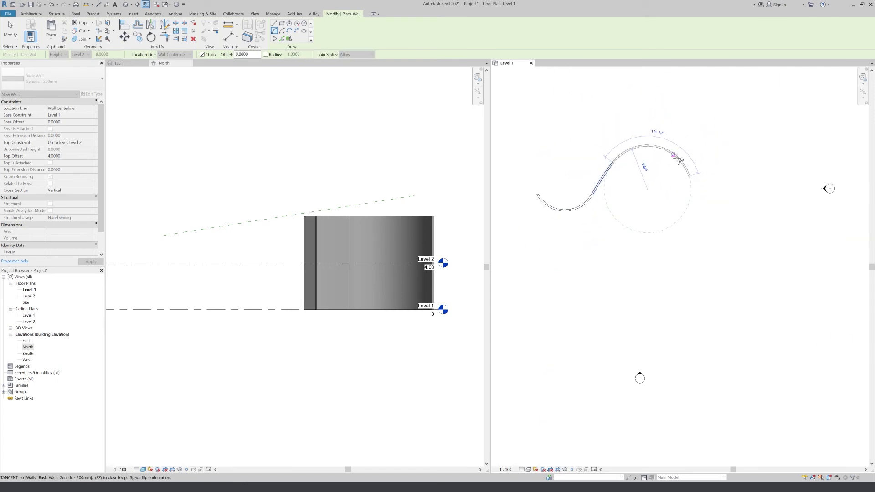
pyautogui.click(689, 176)
pyautogui.click(750, 219)
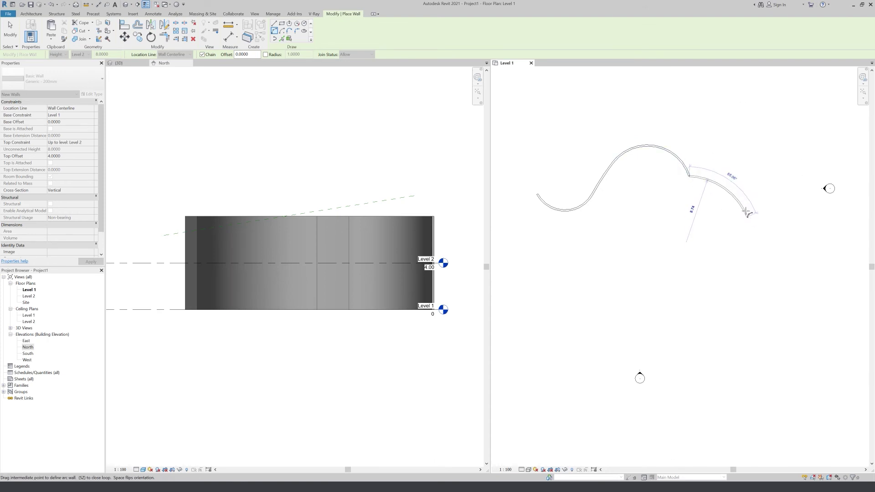
pyautogui.click(723, 219)
pyautogui.scroll(-2, 723, 219)
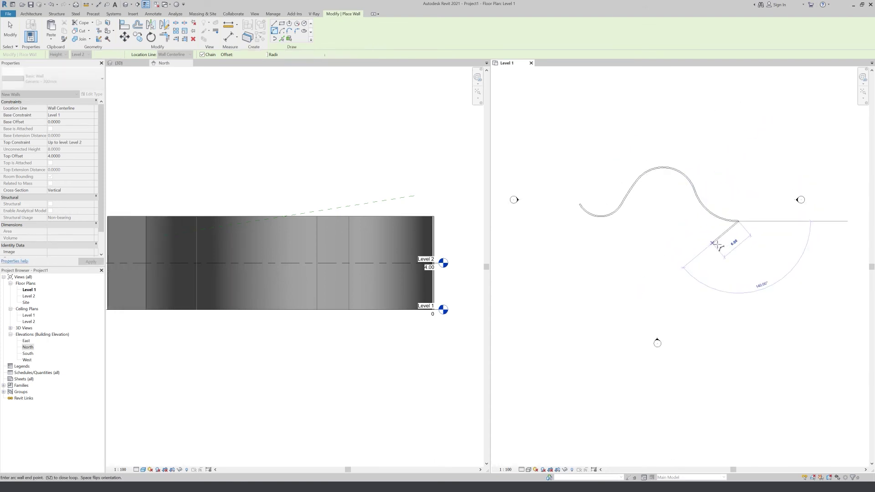
pyautogui.press('Escape')
pyautogui.press('Escape')
pyautogui.scroll(-1, 713, 227)
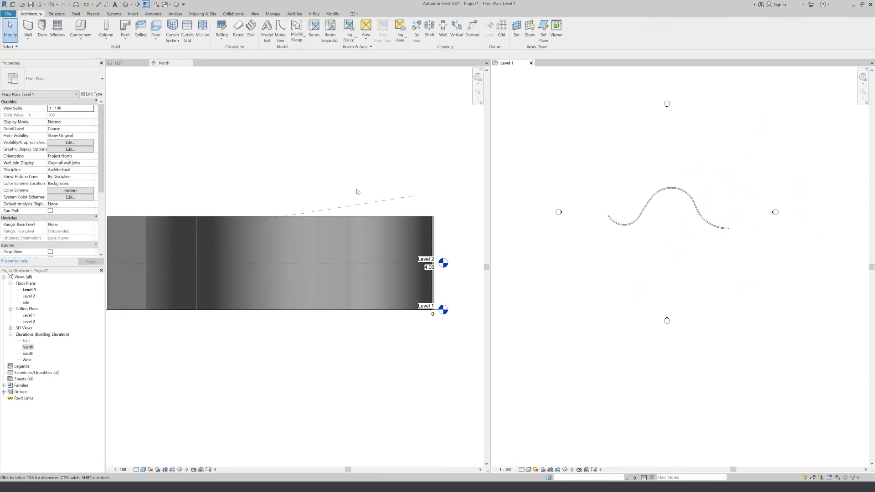
# Extend both ends of the sloped reference plane past the wall chain
pyautogui.scroll(-2, 383, 208)
pyautogui.moveTo(402, 201); pyautogui.dragTo(439, 195)
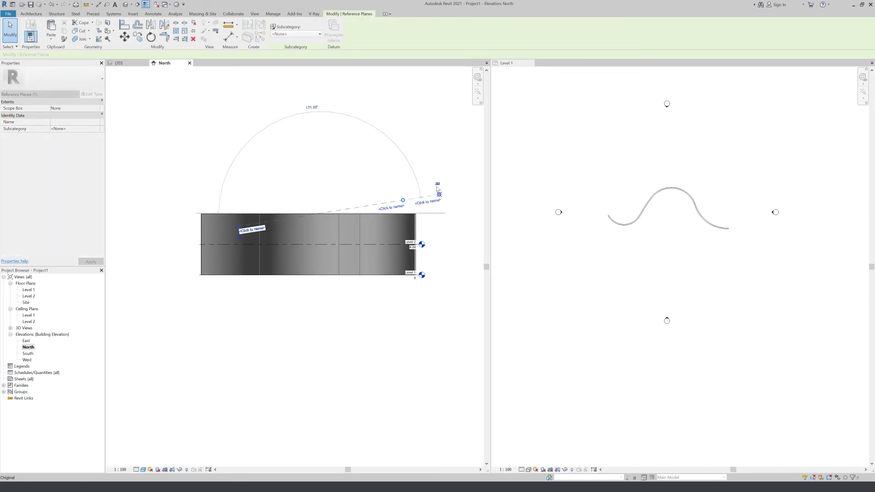
pyautogui.moveTo(238, 226); pyautogui.dragTo(179, 236)
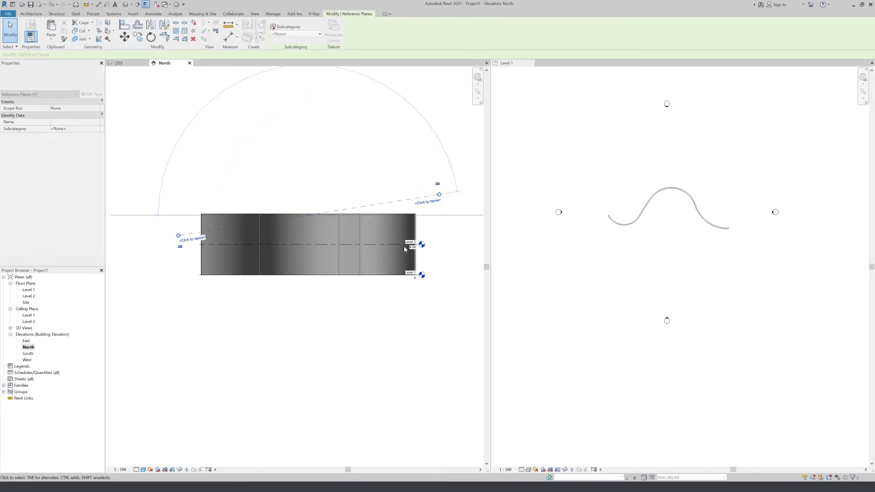
pyautogui.press('Escape')
# Tab-select the four curved walls and attach their tops to the sloped plane
pyautogui.press('Tab')
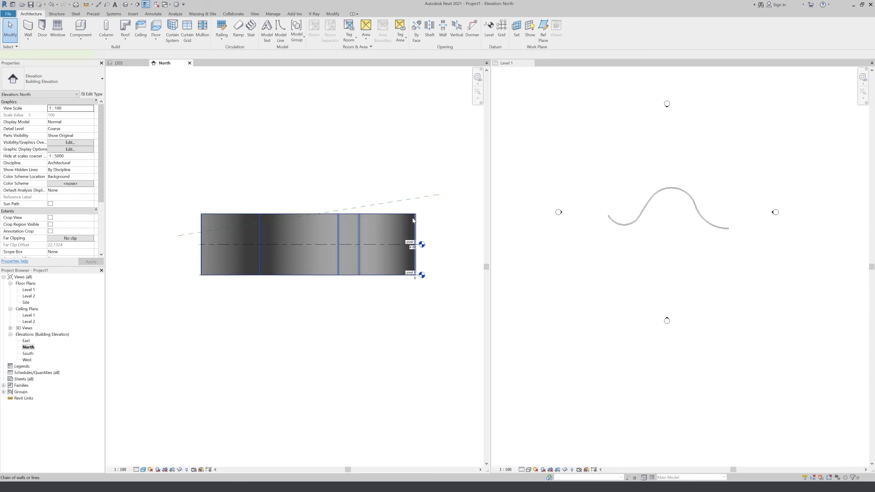
pyautogui.click(413, 221)
pyautogui.click(329, 38)
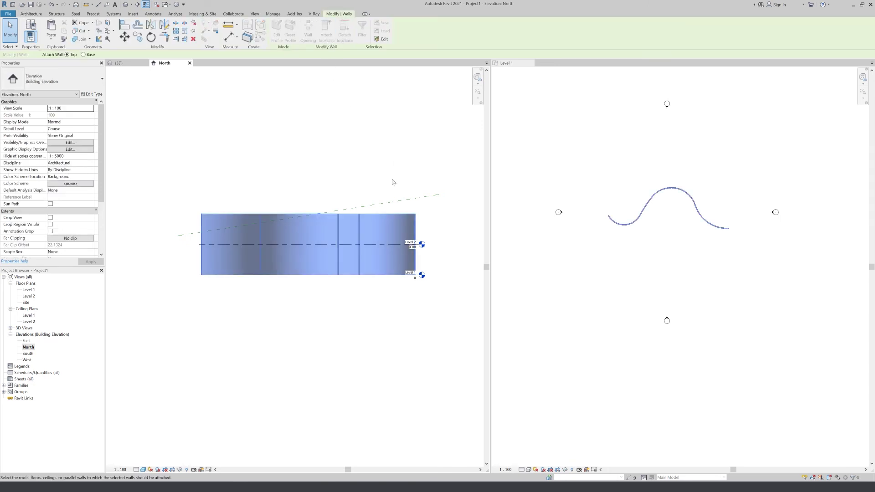
pyautogui.click(426, 197)
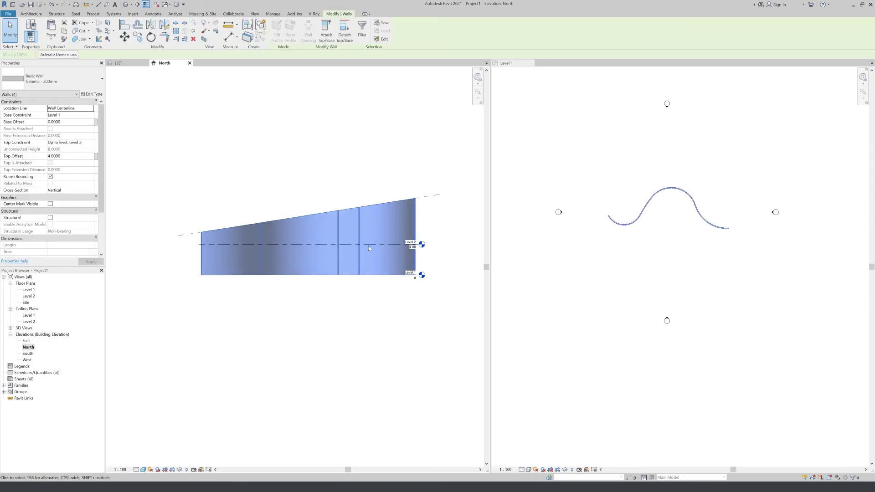
pyautogui.click(332, 344)
# Check the walls in the 3D view, then select the sloped plane in North elevation to copy
pyautogui.click(118, 63)
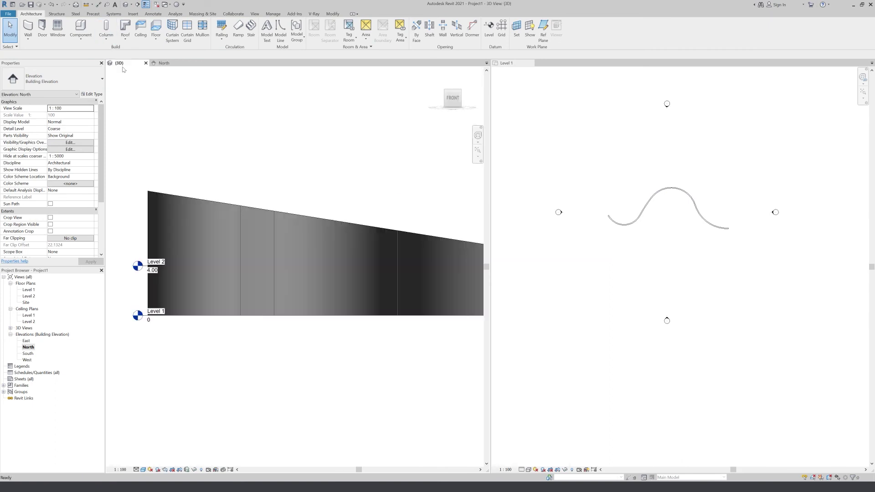
pyautogui.moveTo(299, 338)
pyautogui.keyDown('shift'); pyautogui.mouseDown(button='middle')
pyautogui.moveTo(329, 375)
pyautogui.moveTo(215, 404)
pyautogui.moveTo(209, 424)
pyautogui.moveTo(250, 375)
pyautogui.moveTo(266, 408)
pyautogui.moveTo(278, 407)
pyautogui.mouseUp(button='middle'); pyautogui.keyUp('shift')
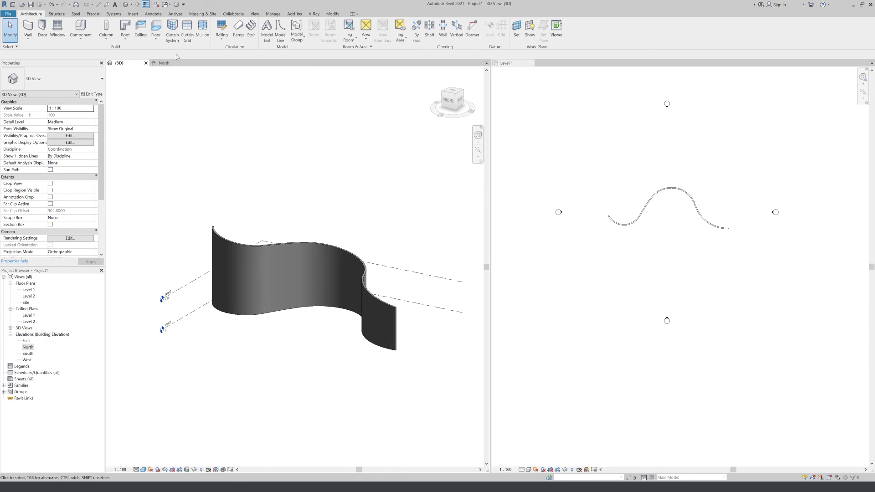
pyautogui.click(165, 63)
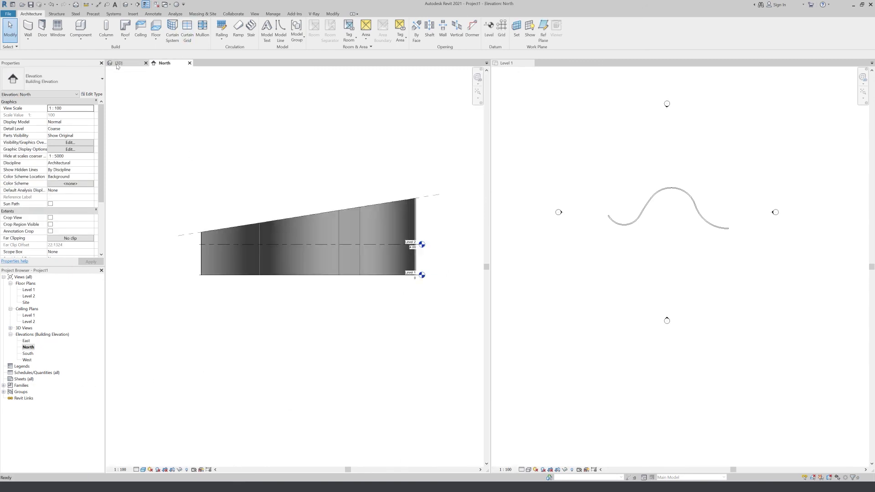
pyautogui.click(179, 233)
pyautogui.click(137, 37)
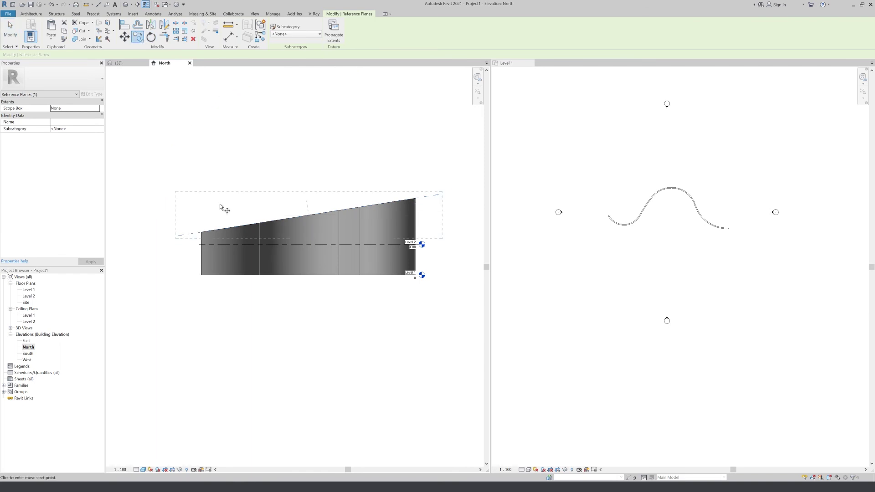
# Place a copy of the sloped reference plane below Level 1
pyautogui.click(191, 235)
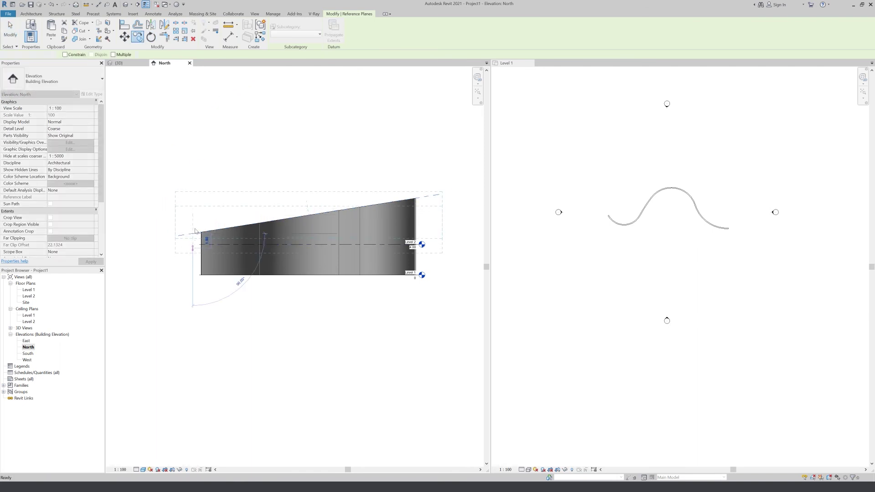
pyautogui.click(195, 243)
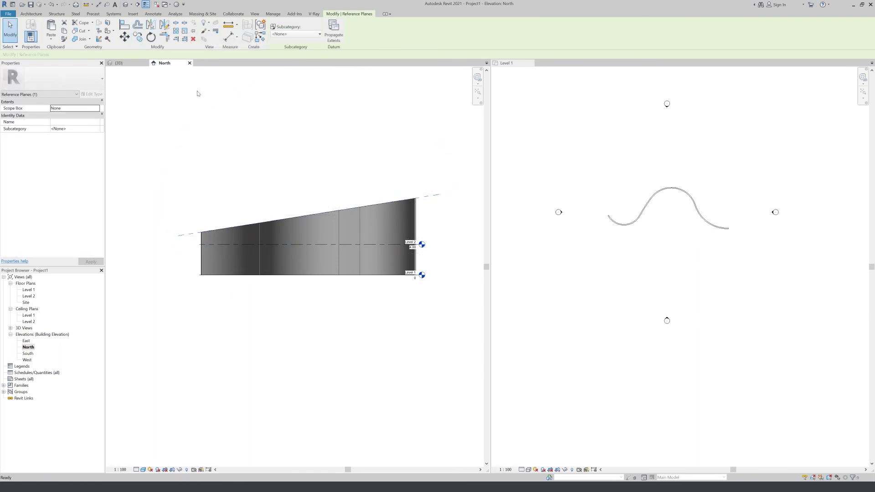
pyautogui.click(369, 246)
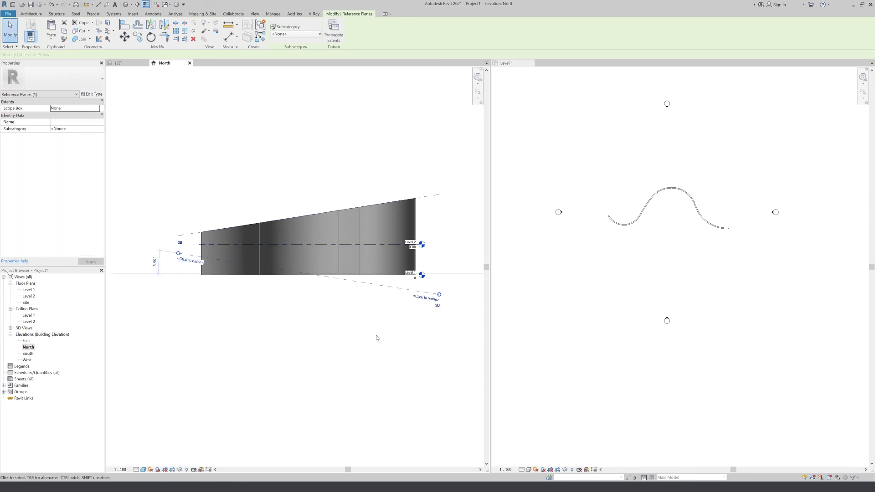
pyautogui.press('Escape')
pyautogui.click(490, 184)
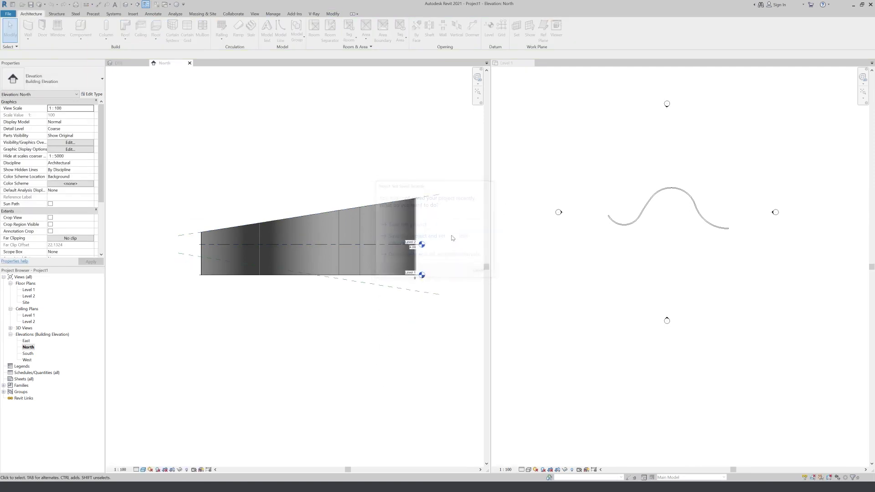
# Attach the curved walls' bases to the lower sloped plane and orbit the result in 3D
pyautogui.press('Tab')
pyautogui.click(413, 223)
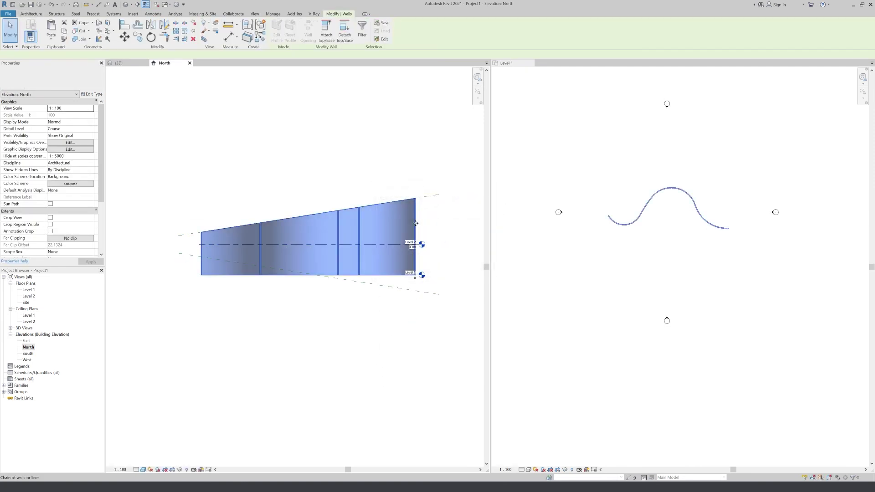
pyautogui.click(325, 40)
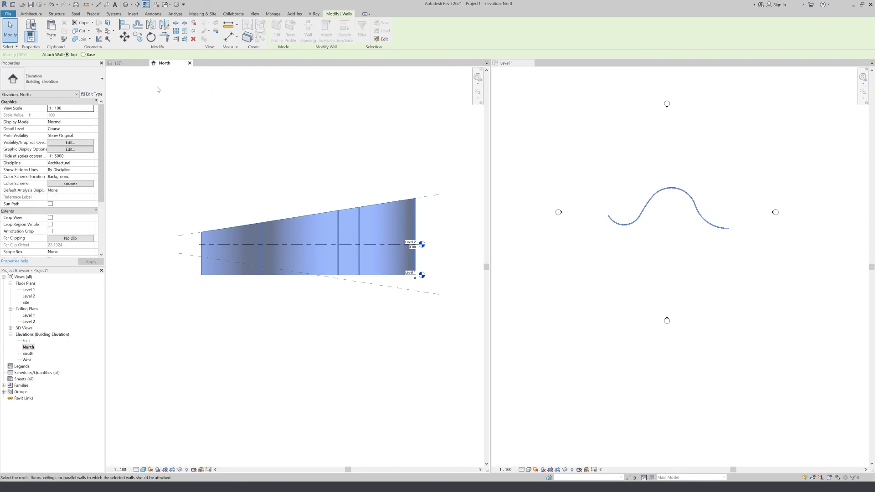
pyautogui.click(371, 283)
pyautogui.click(386, 322)
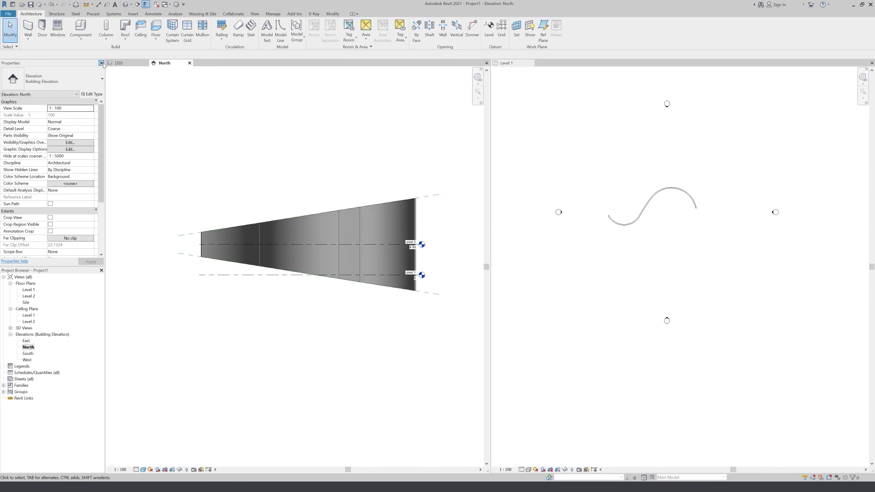
pyautogui.click(128, 63)
pyautogui.moveTo(250, 289)
pyautogui.keyDown('shift'); pyautogui.mouseDown(button='middle')
pyautogui.moveTo(296, 367)
pyautogui.moveTo(322, 333)
pyautogui.moveTo(354, 360)
pyautogui.moveTo(246, 365)
pyautogui.mouseUp(button='middle'); pyautogui.keyUp('shift')
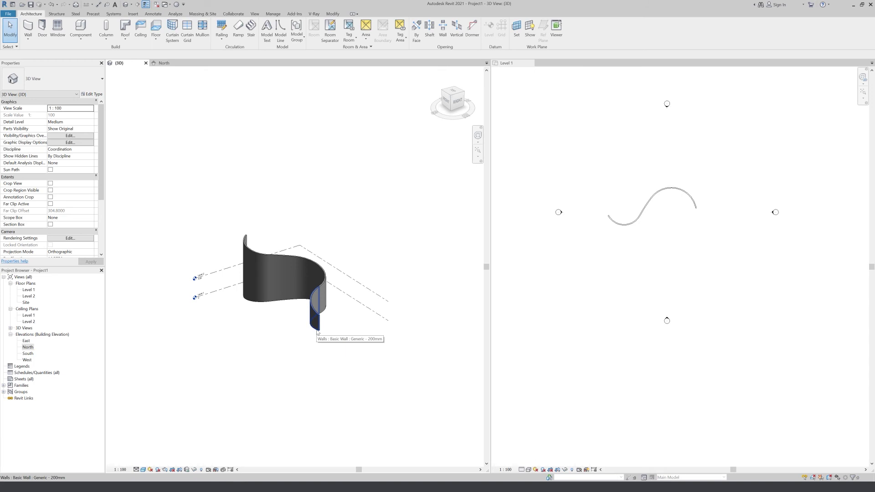
# Delete the curved wall chain
pyautogui.press('mv')
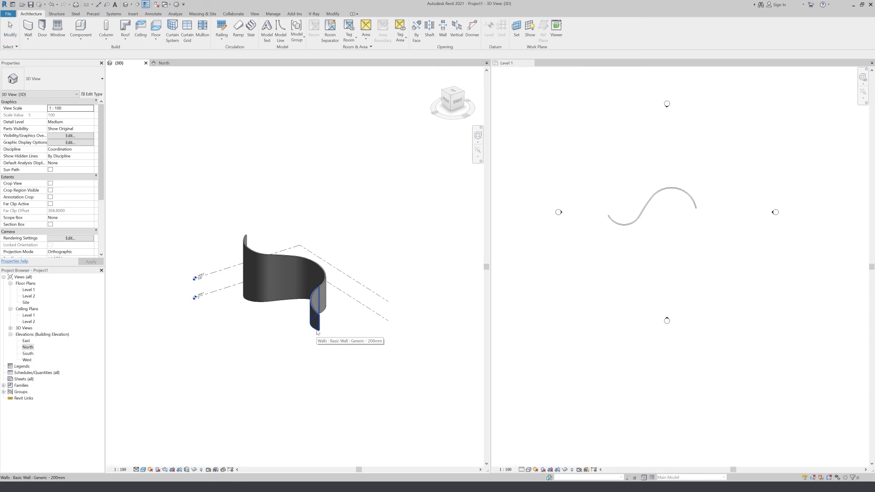
pyautogui.press('Escape')
pyautogui.click(317, 332)
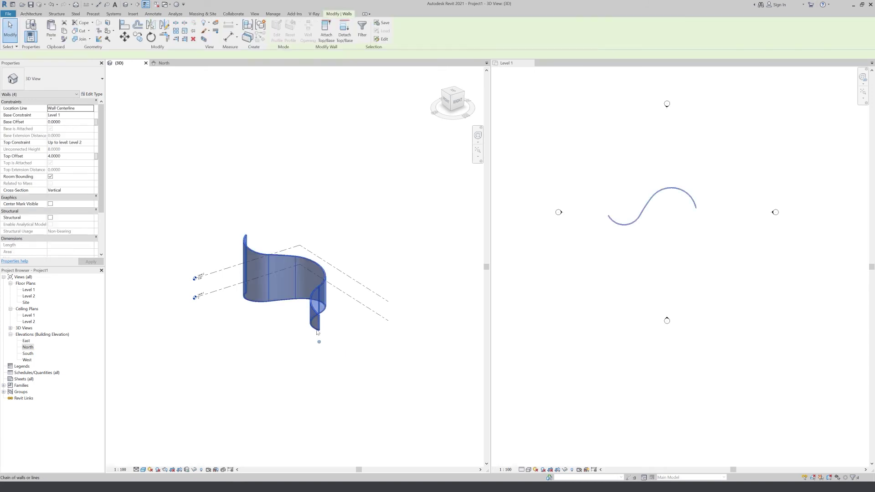
pyautogui.press('Delete')
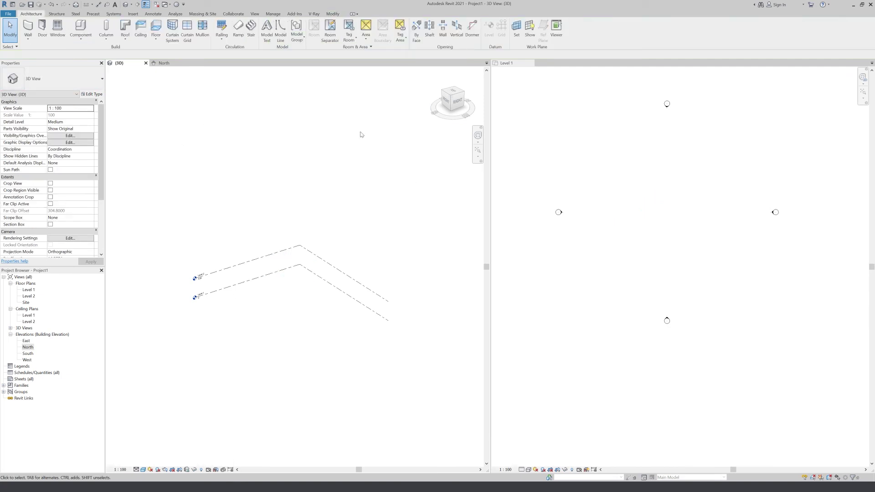
# Draw a circular wall on Level 1 by picking its centre and radius
pyautogui.click(28, 25)
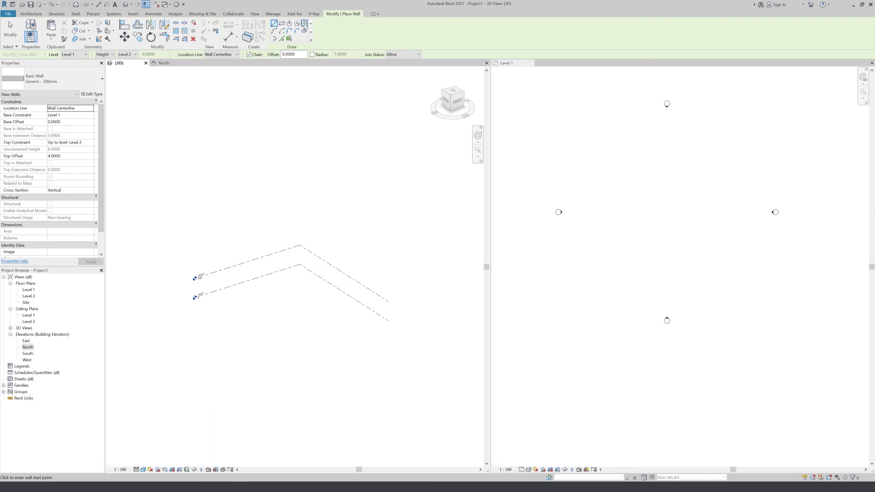
pyautogui.scroll(-2, 673, 249)
pyautogui.scroll(3, 664, 233)
pyautogui.click(672, 250)
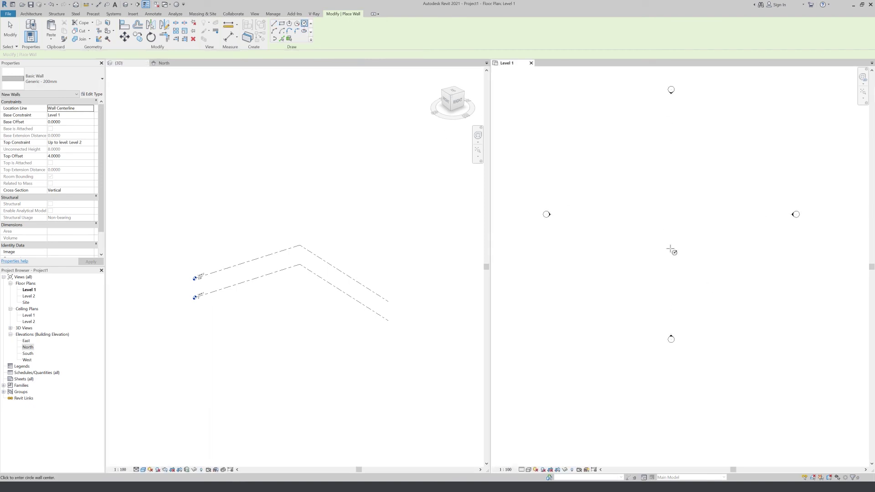
pyautogui.click(658, 216)
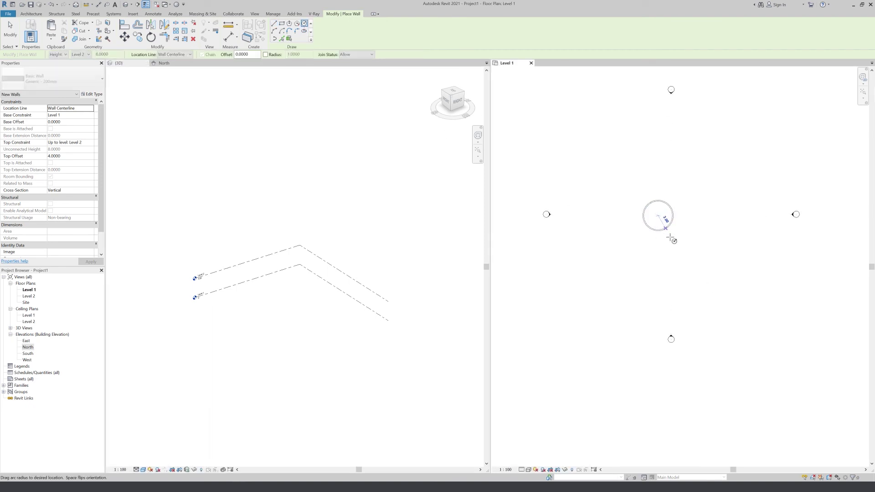
pyautogui.click(699, 226)
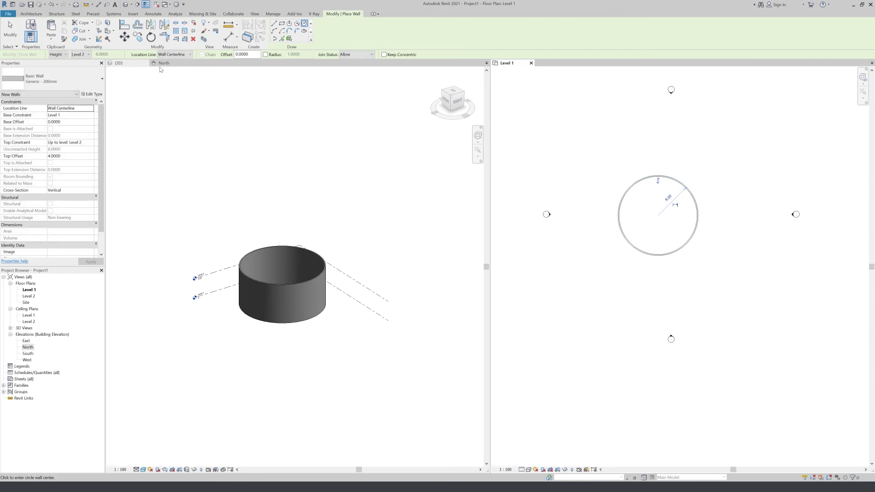
pyautogui.click(283, 290)
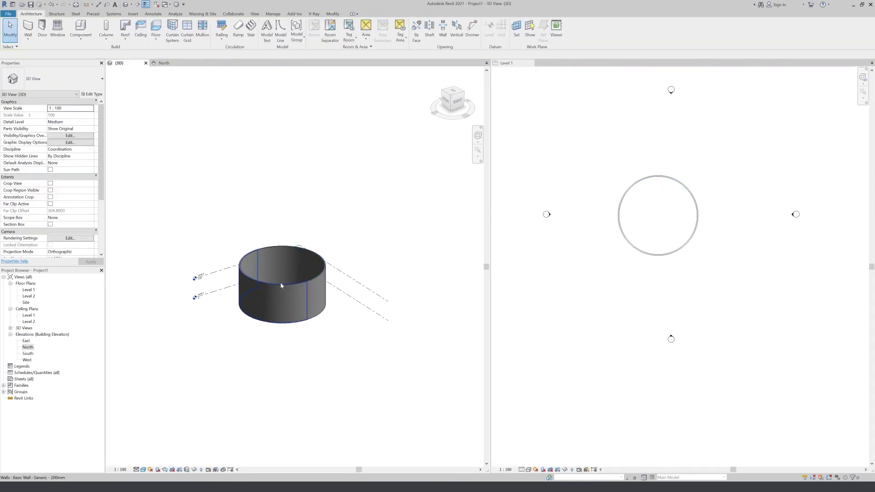
# Switch to the North elevation to see the circular wall between the planes
pyautogui.click(161, 62)
pyautogui.scroll(-1, 244, 296)
pyautogui.scroll(2, 365, 219)
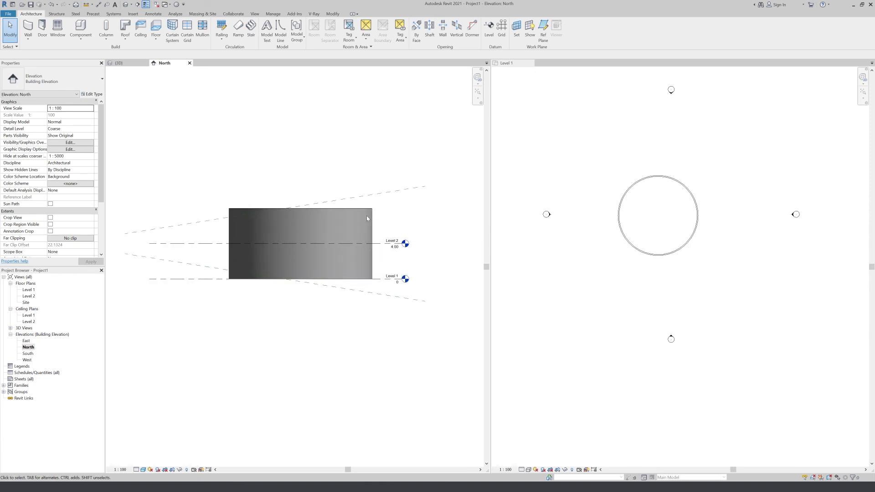
# Attach the circular wall's top to the upper plane and its base to the lower plane
pyautogui.click(367, 218)
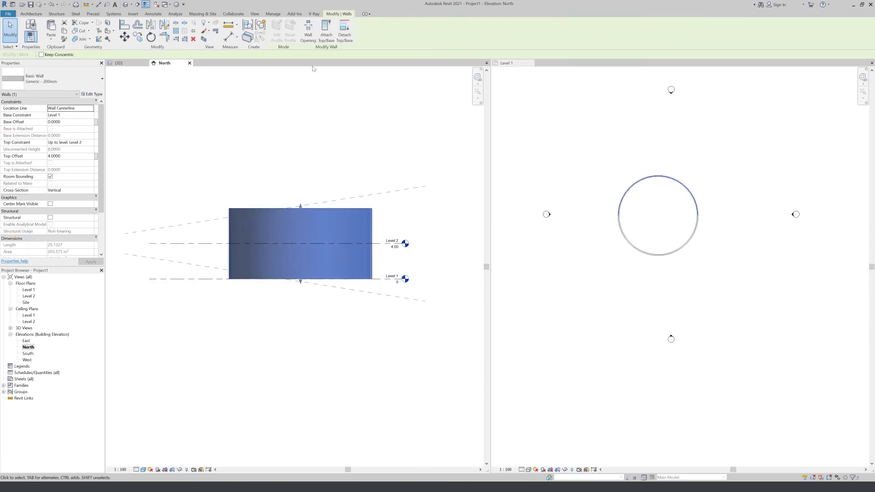
pyautogui.press('Escape')
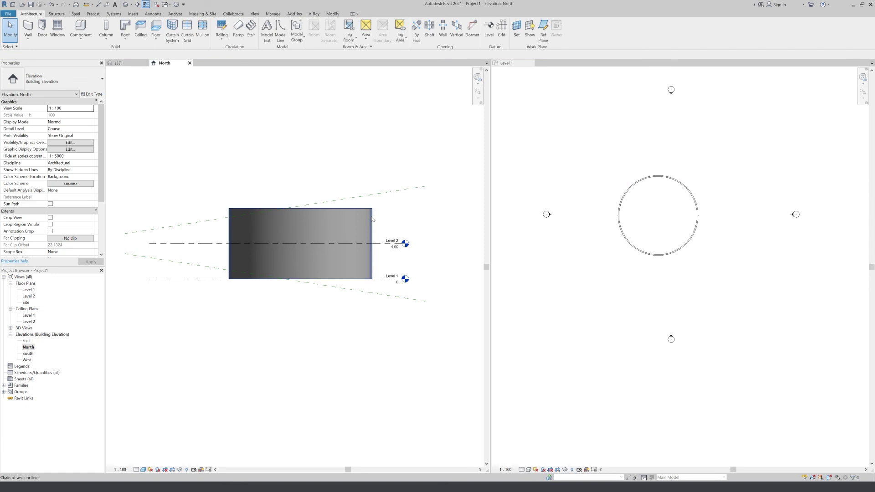
pyautogui.click(373, 219)
pyautogui.click(326, 29)
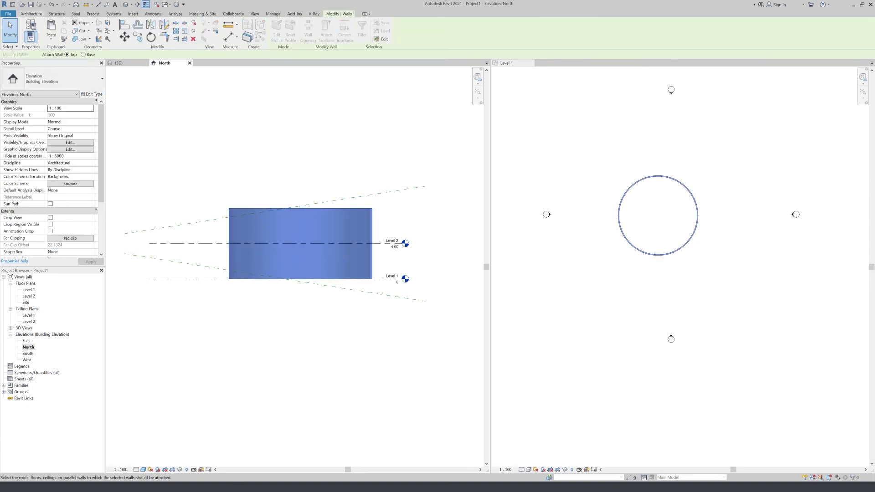
pyautogui.click(361, 196)
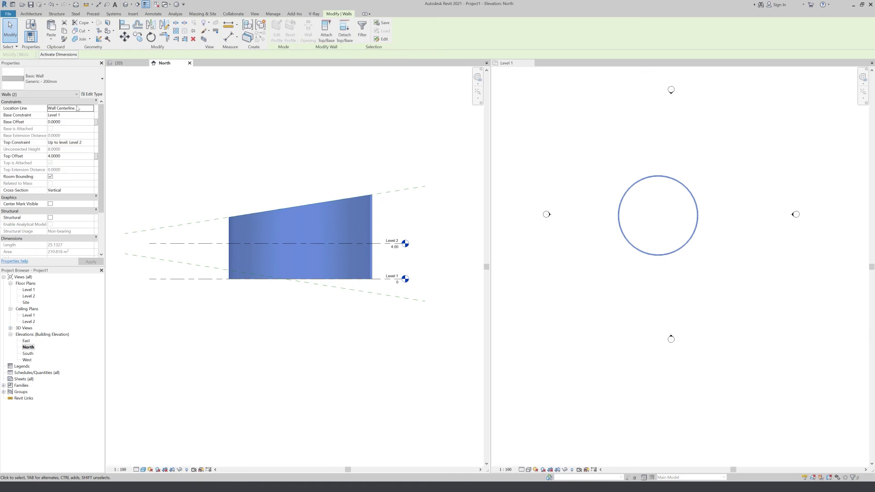
pyautogui.click(326, 30)
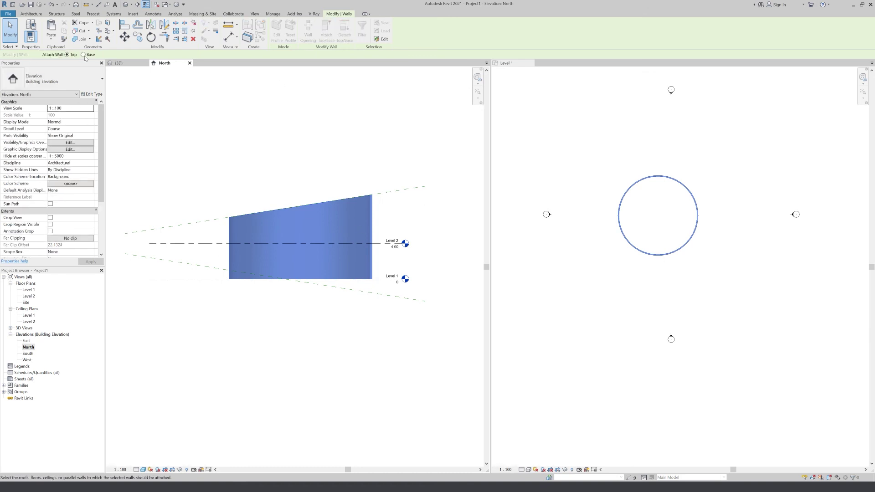
pyautogui.click(280, 335)
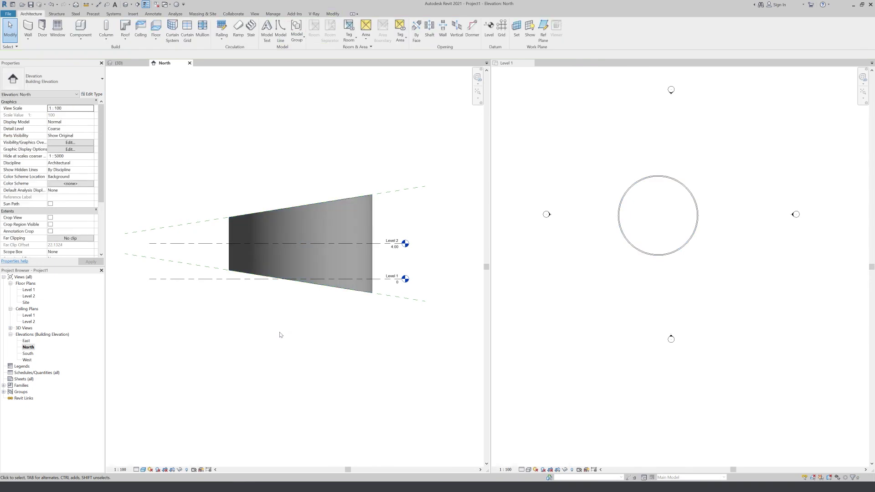
# Inspect the tapered circular wall in 3D and North elevation, then return to 3D
pyautogui.scroll(-2, 280, 335)
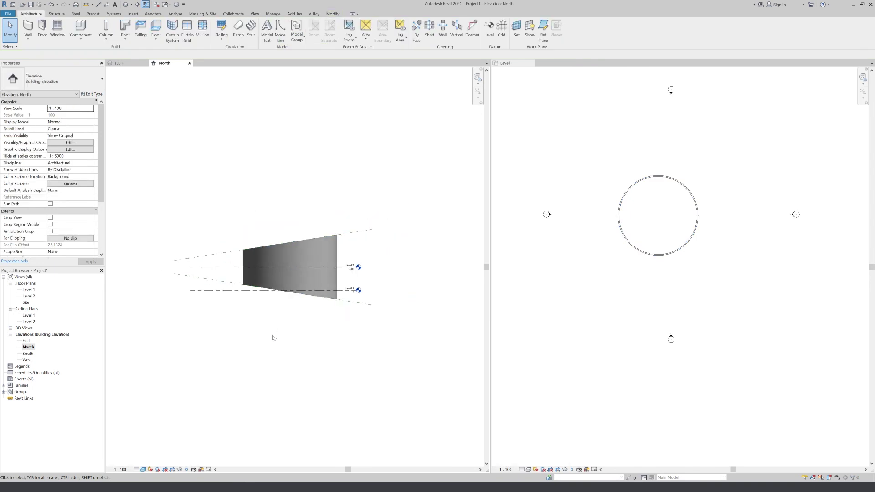
pyautogui.click(118, 63)
pyautogui.moveTo(267, 358)
pyautogui.keyDown('shift'); pyautogui.mouseDown(button='middle')
pyautogui.moveTo(279, 386)
pyautogui.moveTo(254, 365)
pyautogui.moveTo(221, 293)
pyautogui.moveTo(225, 318)
pyautogui.mouseUp(button='middle'); pyautogui.keyUp('shift')
pyautogui.click(164, 63)
pyautogui.click(356, 303)
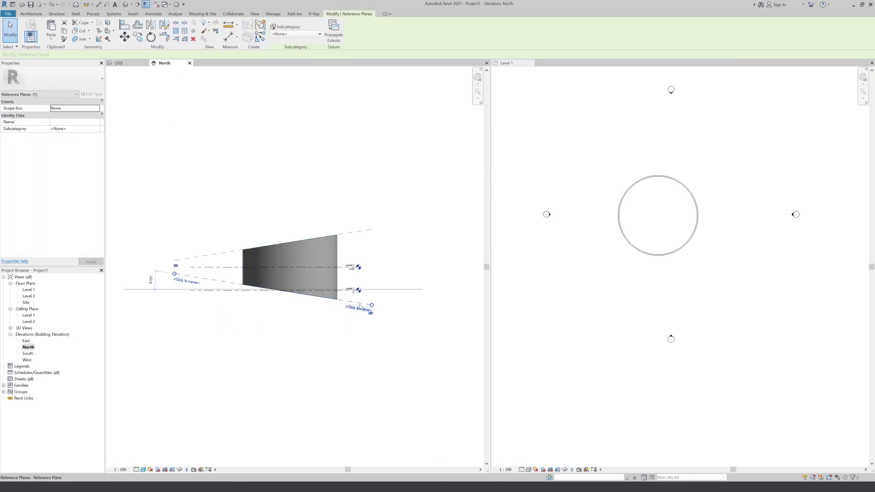
pyautogui.click(368, 259)
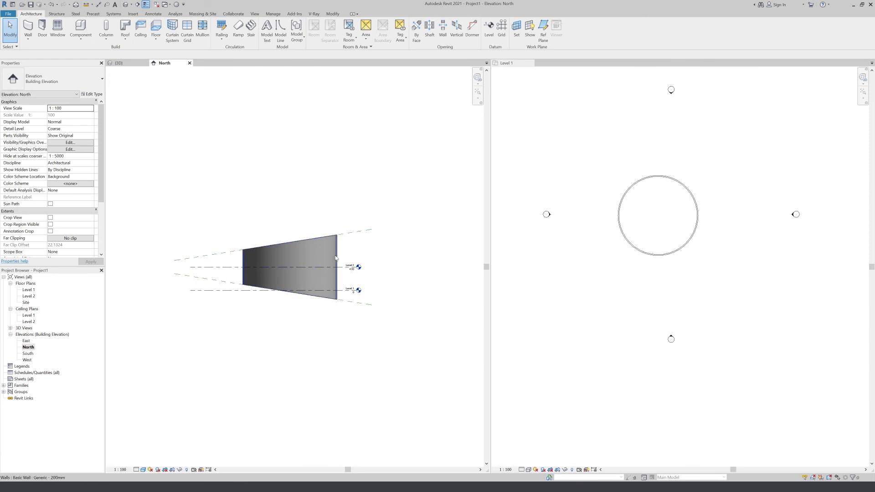
pyautogui.moveTo(119, 63)
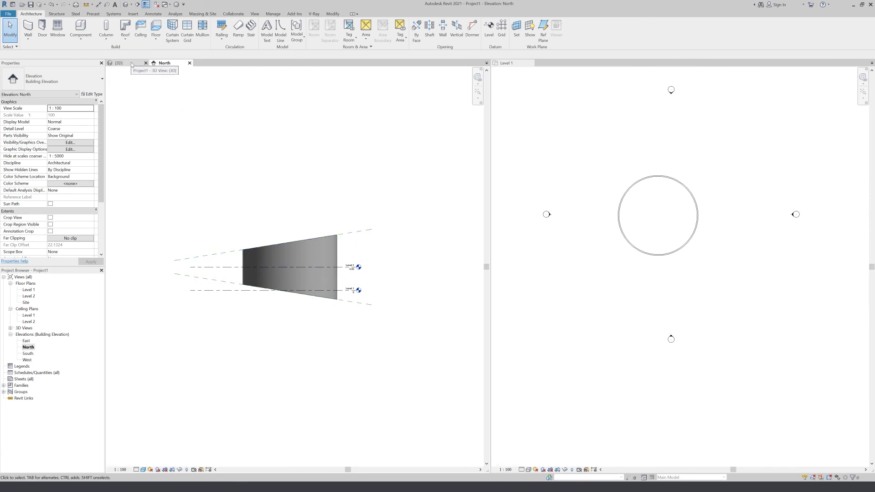
pyautogui.click(131, 64)
pyautogui.press('Tab')
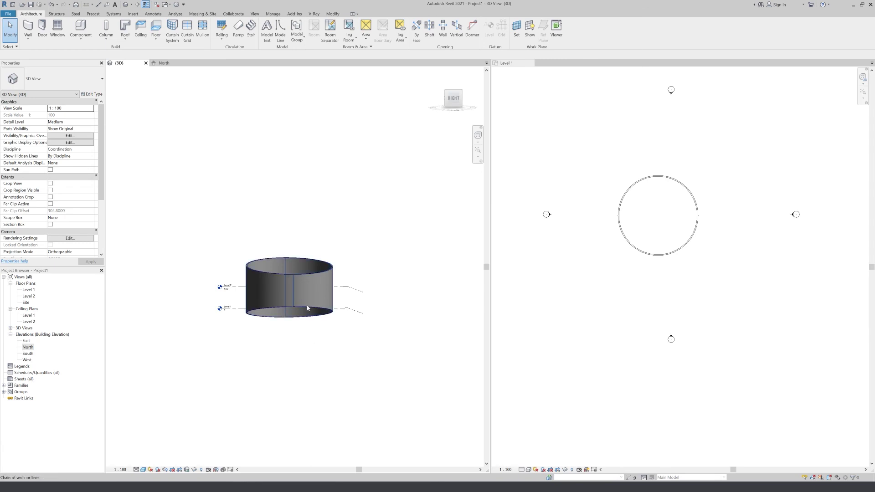
# Give the circular wall a Slanted cross-section at 20° from vertical, replacing 45°
pyautogui.click(308, 308)
pyautogui.keyDown('shift'); pyautogui.moveTo(318, 349); pyautogui.dragTo(277, 400, button='middle'); pyautogui.keyUp('shift')
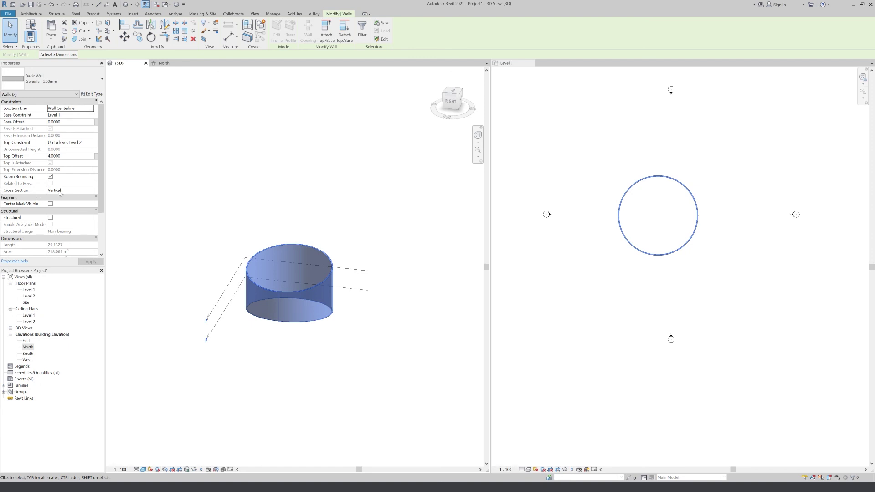
pyautogui.click(91, 191)
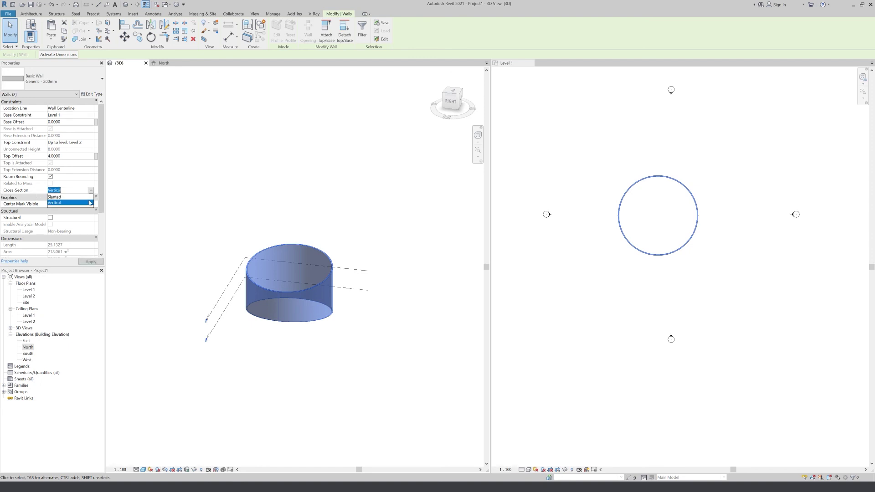
pyautogui.click(62, 204)
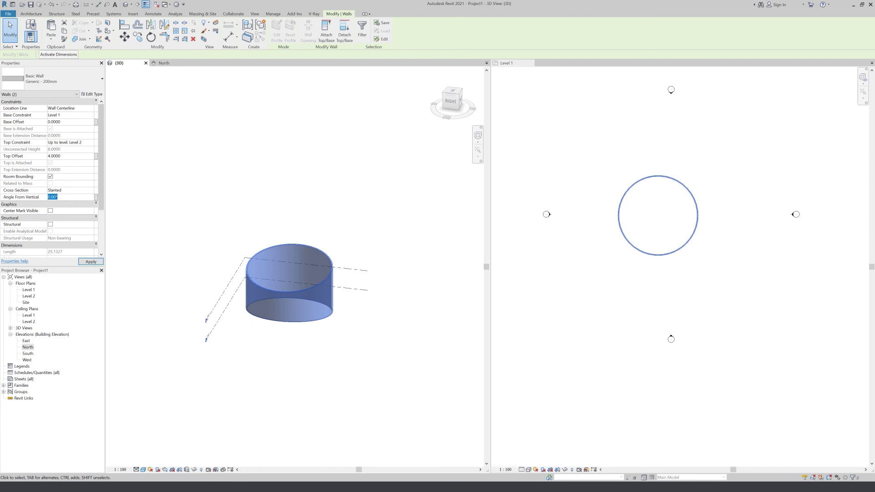
pyautogui.write('45')
pyautogui.press('Return')
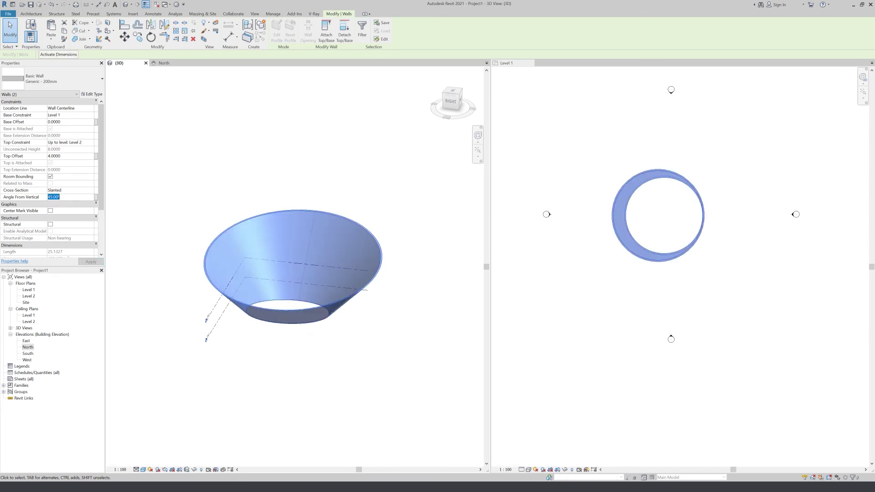
pyautogui.write('20')
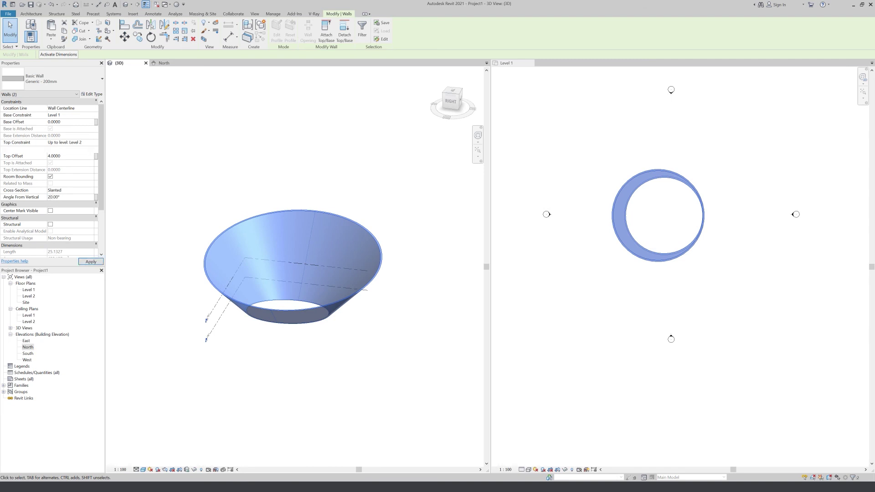
pyautogui.press('Return')
pyautogui.moveTo(358, 365)
pyautogui.keyDown('shift'); pyautogui.mouseDown(button='middle')
pyautogui.moveTo(289, 317)
pyautogui.moveTo(244, 349)
pyautogui.mouseUp(button='middle'); pyautogui.keyUp('shift')
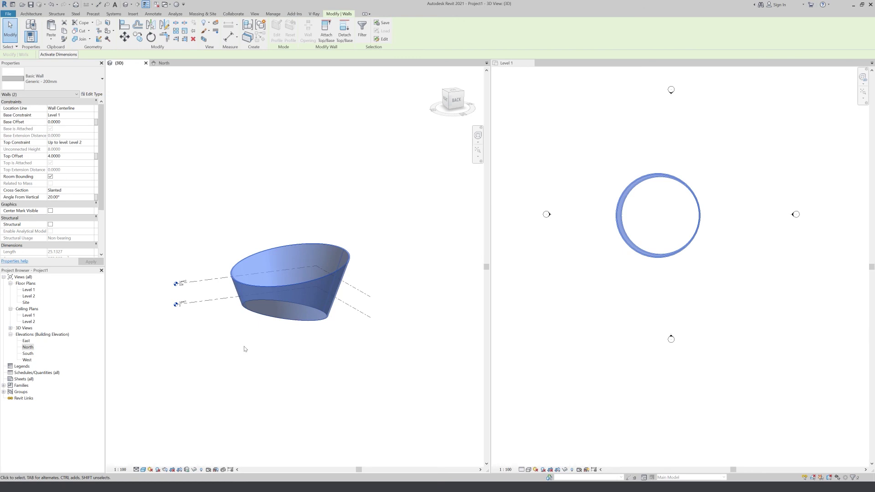